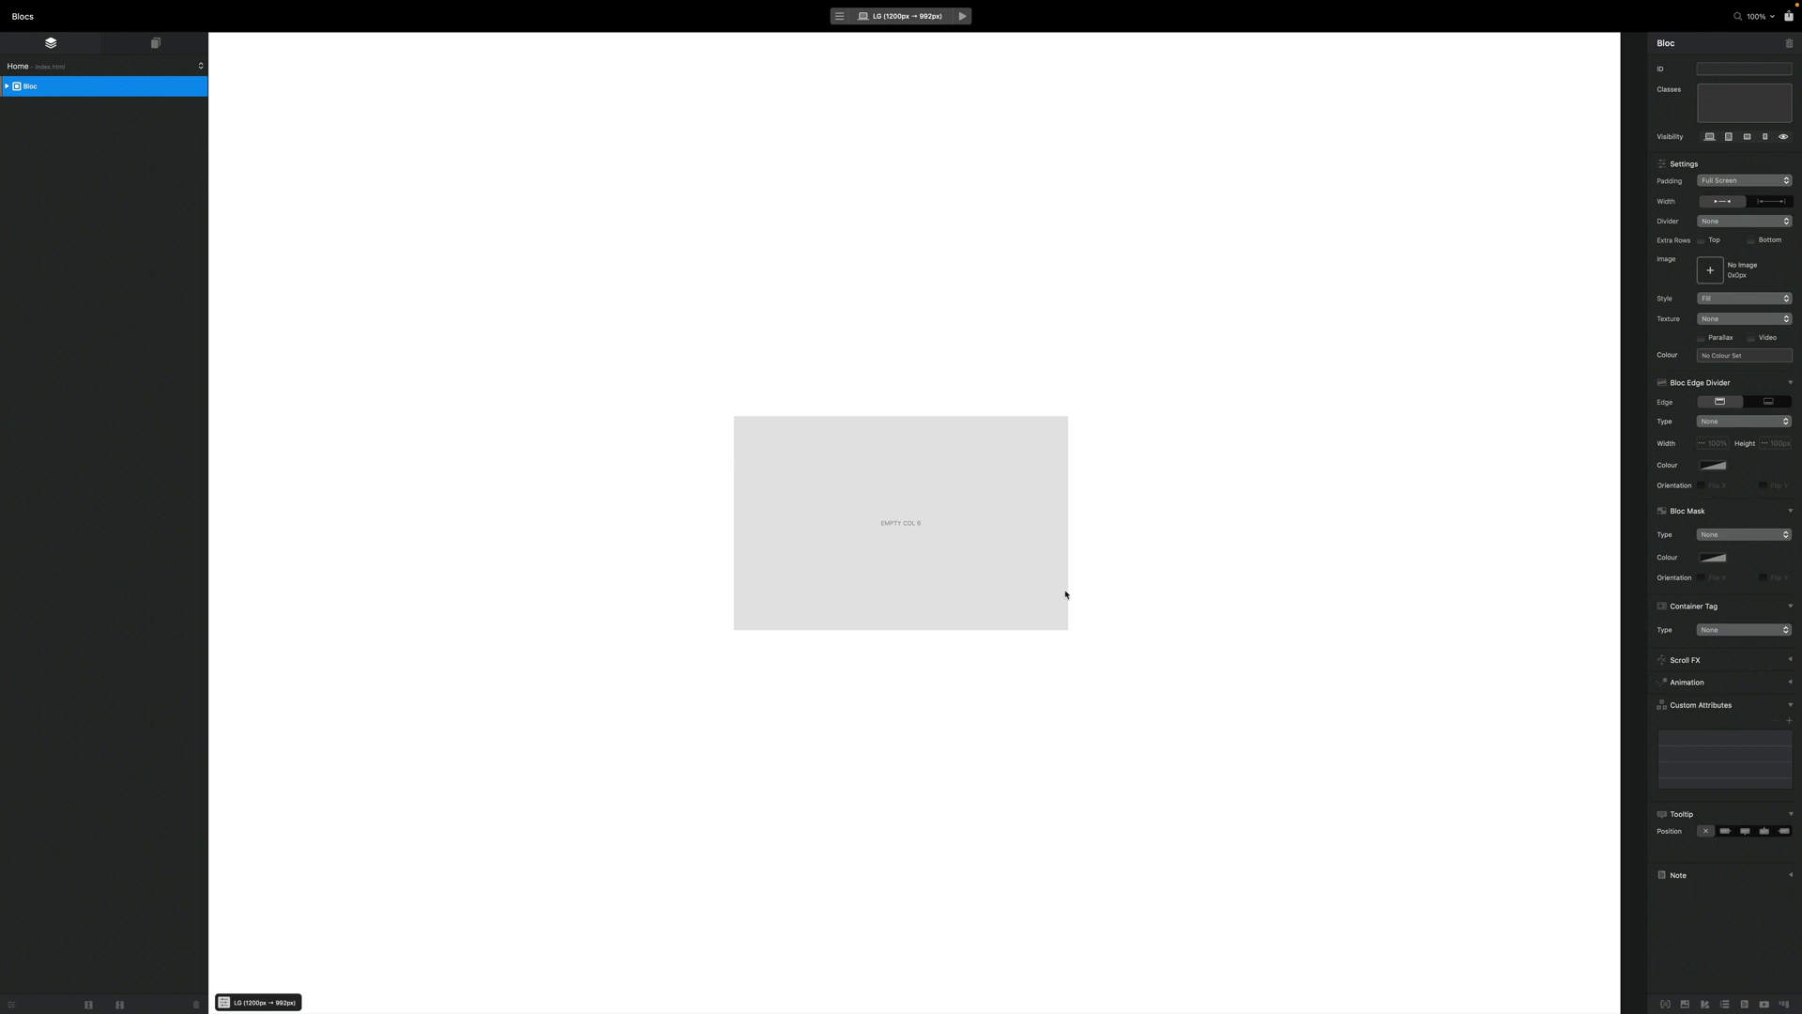
- Insert a centre-aligned Button with No Style into the empty column
left_click(921, 523)
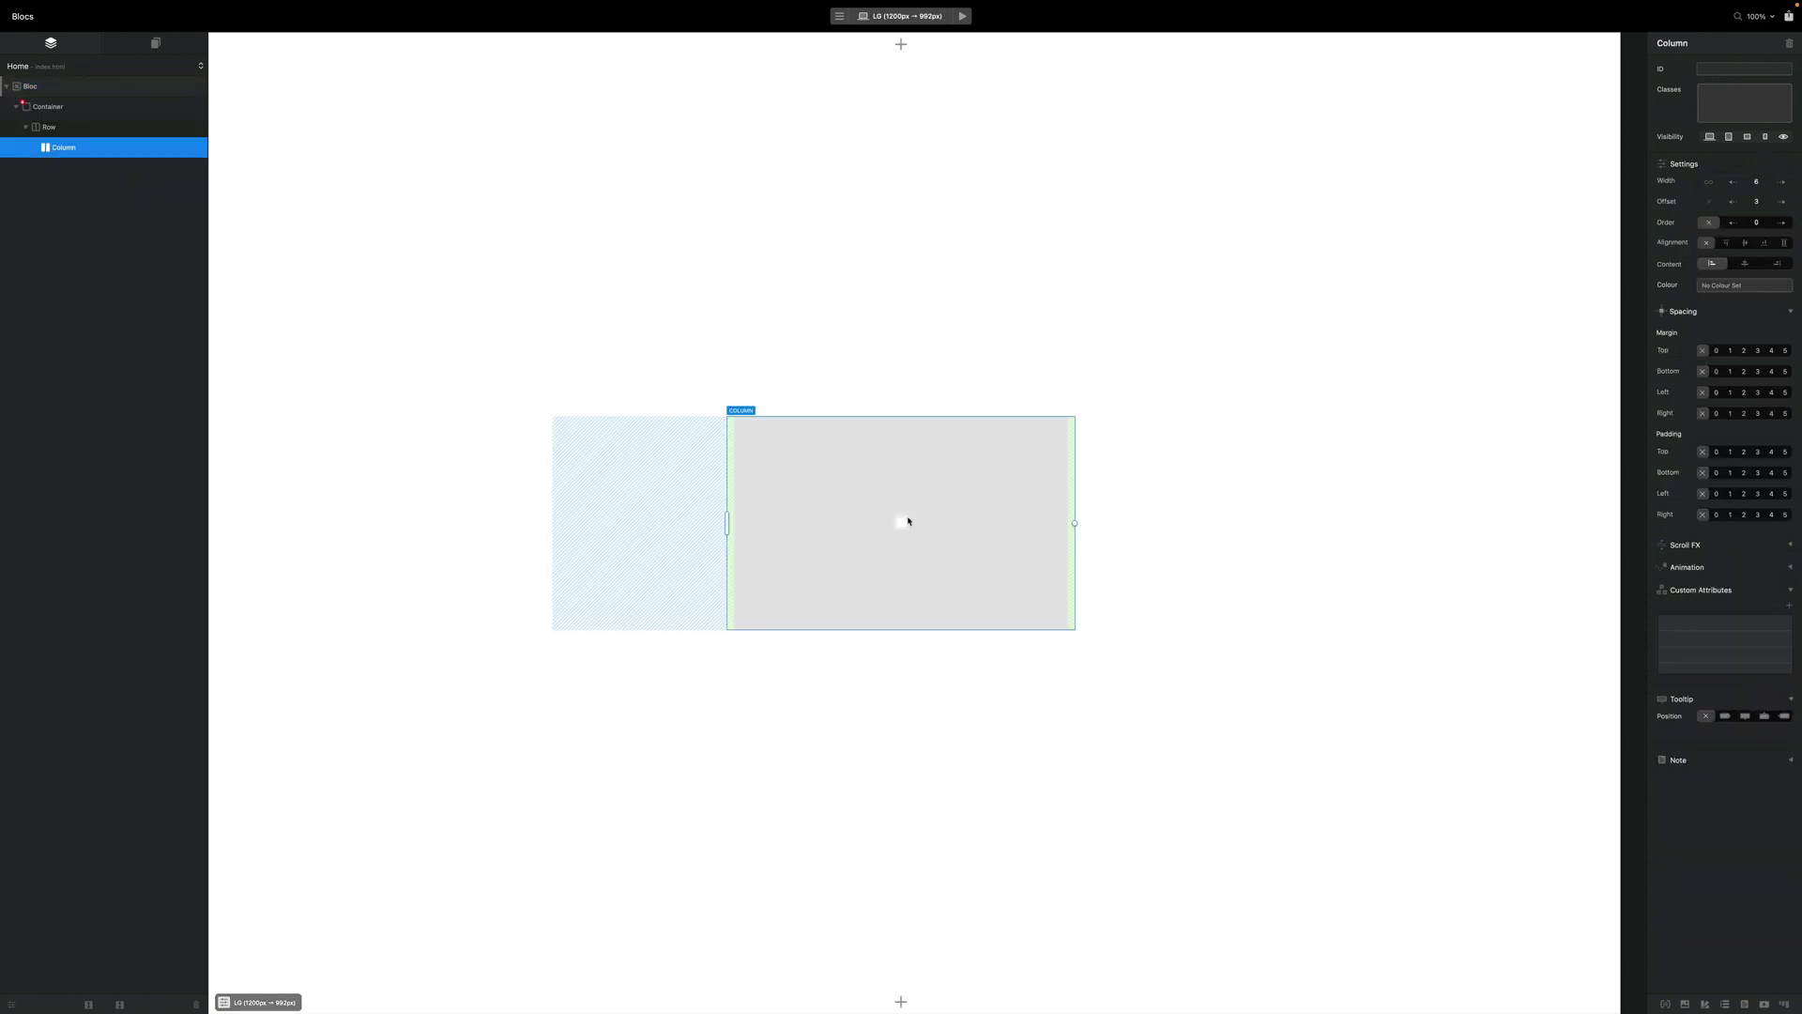
left_click(901, 522)
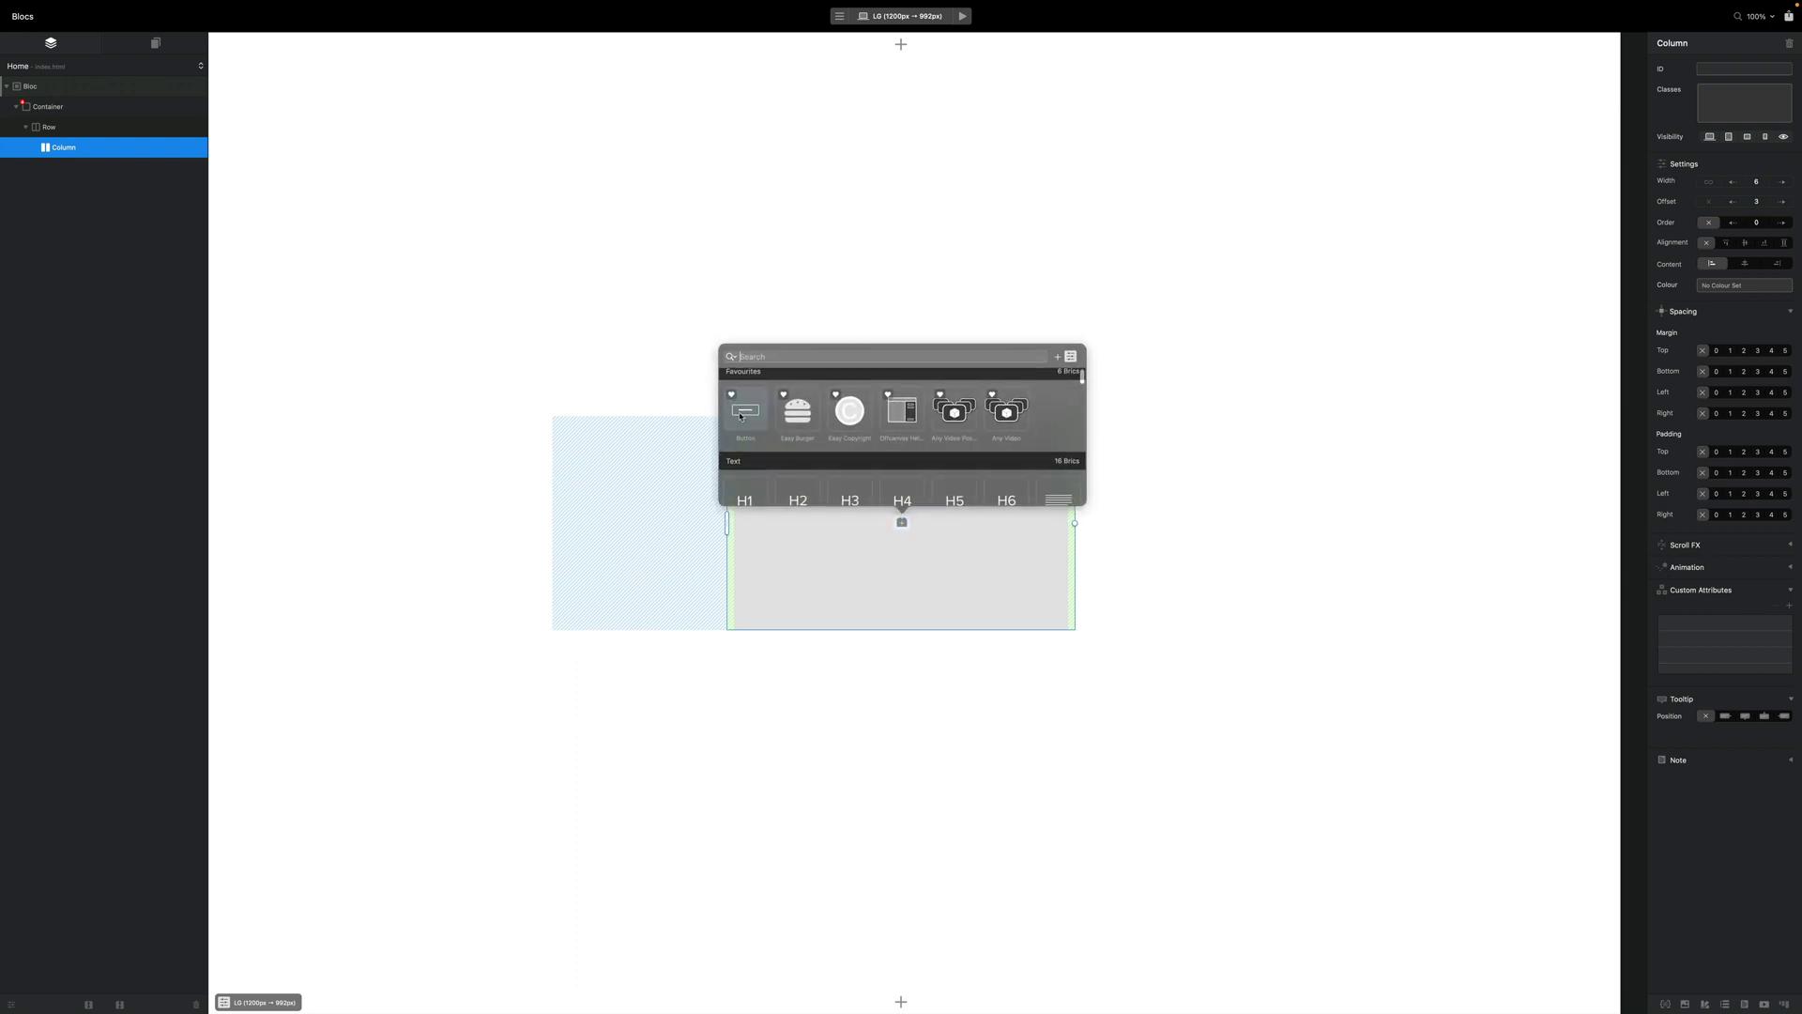
left_click(743, 413)
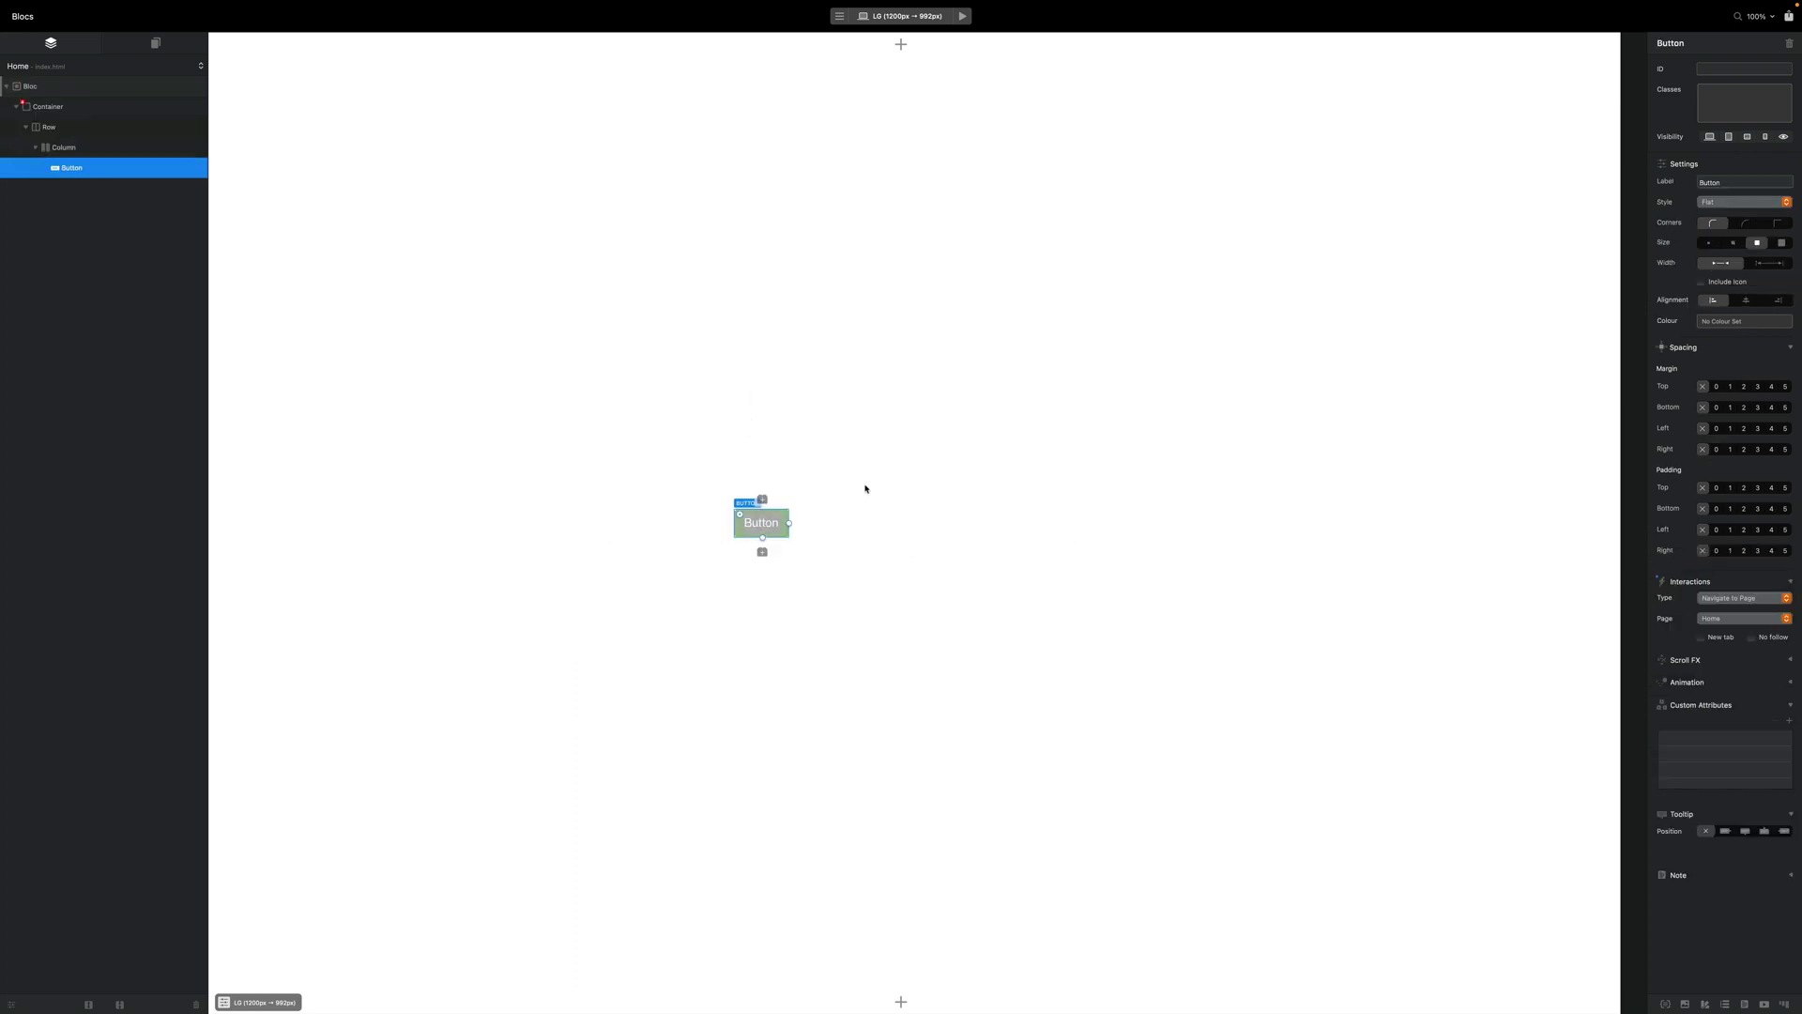
left_click(1754, 304)
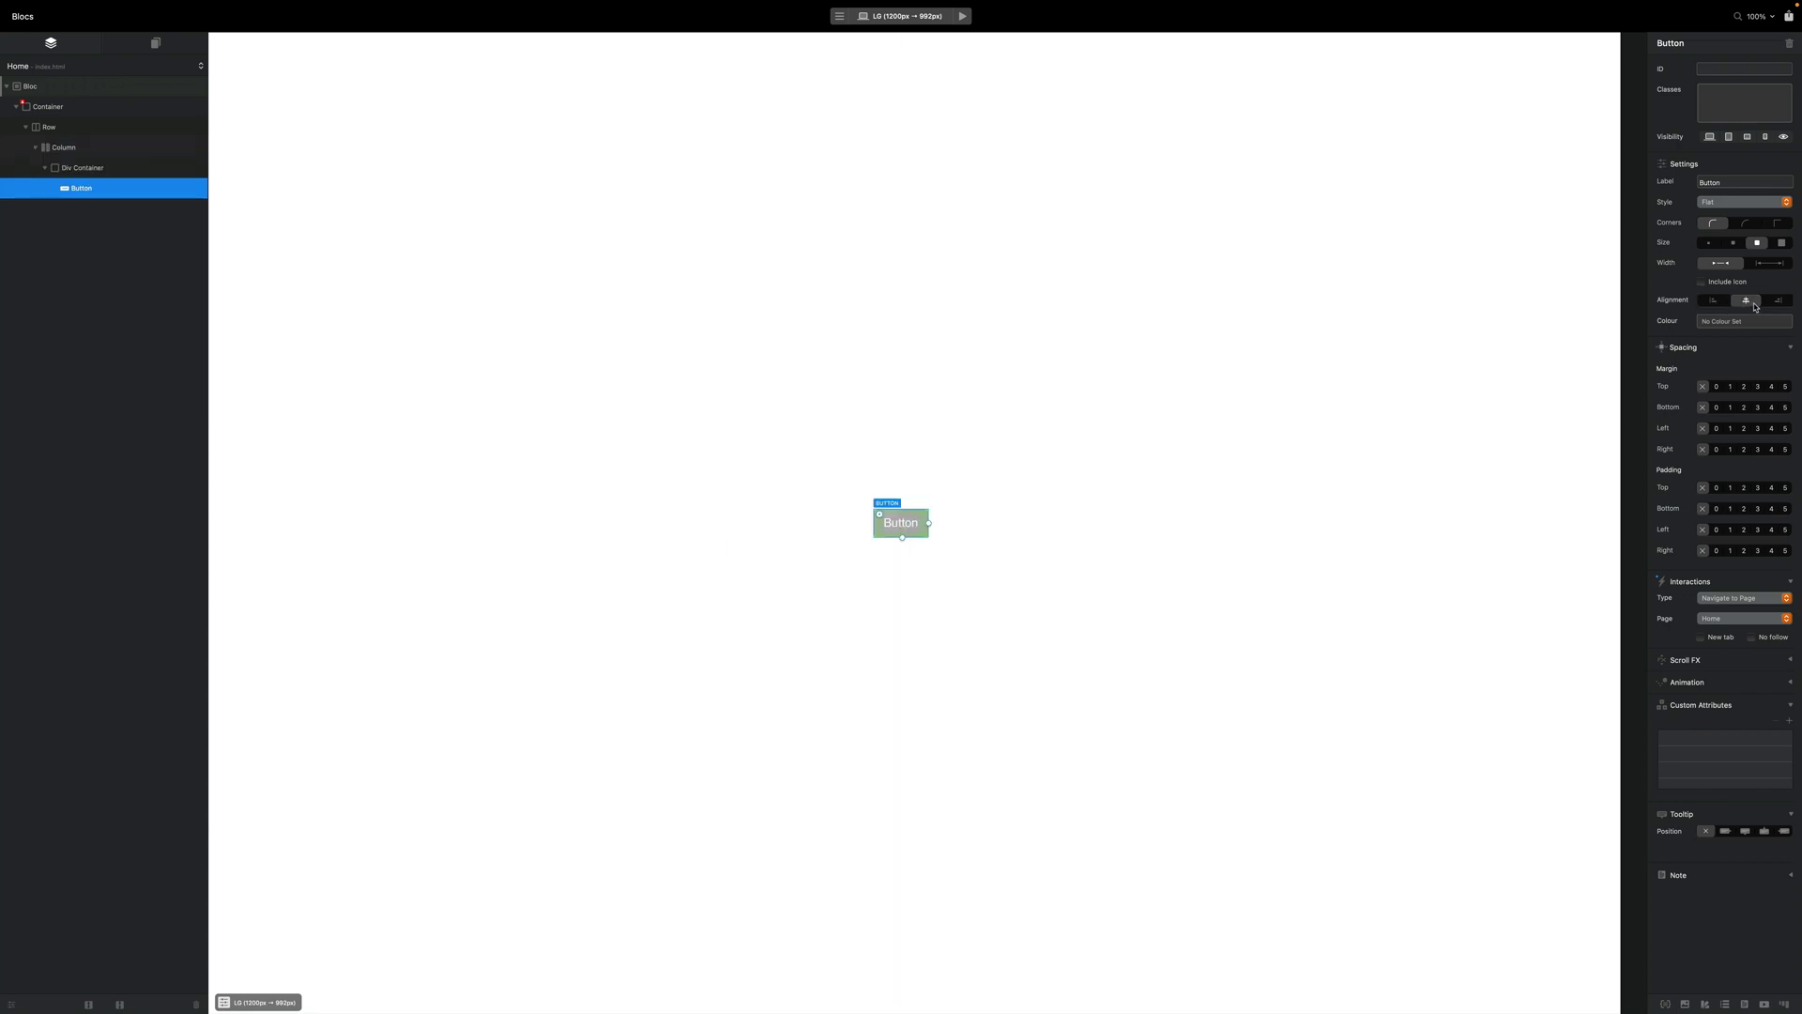
left_click(1711, 203)
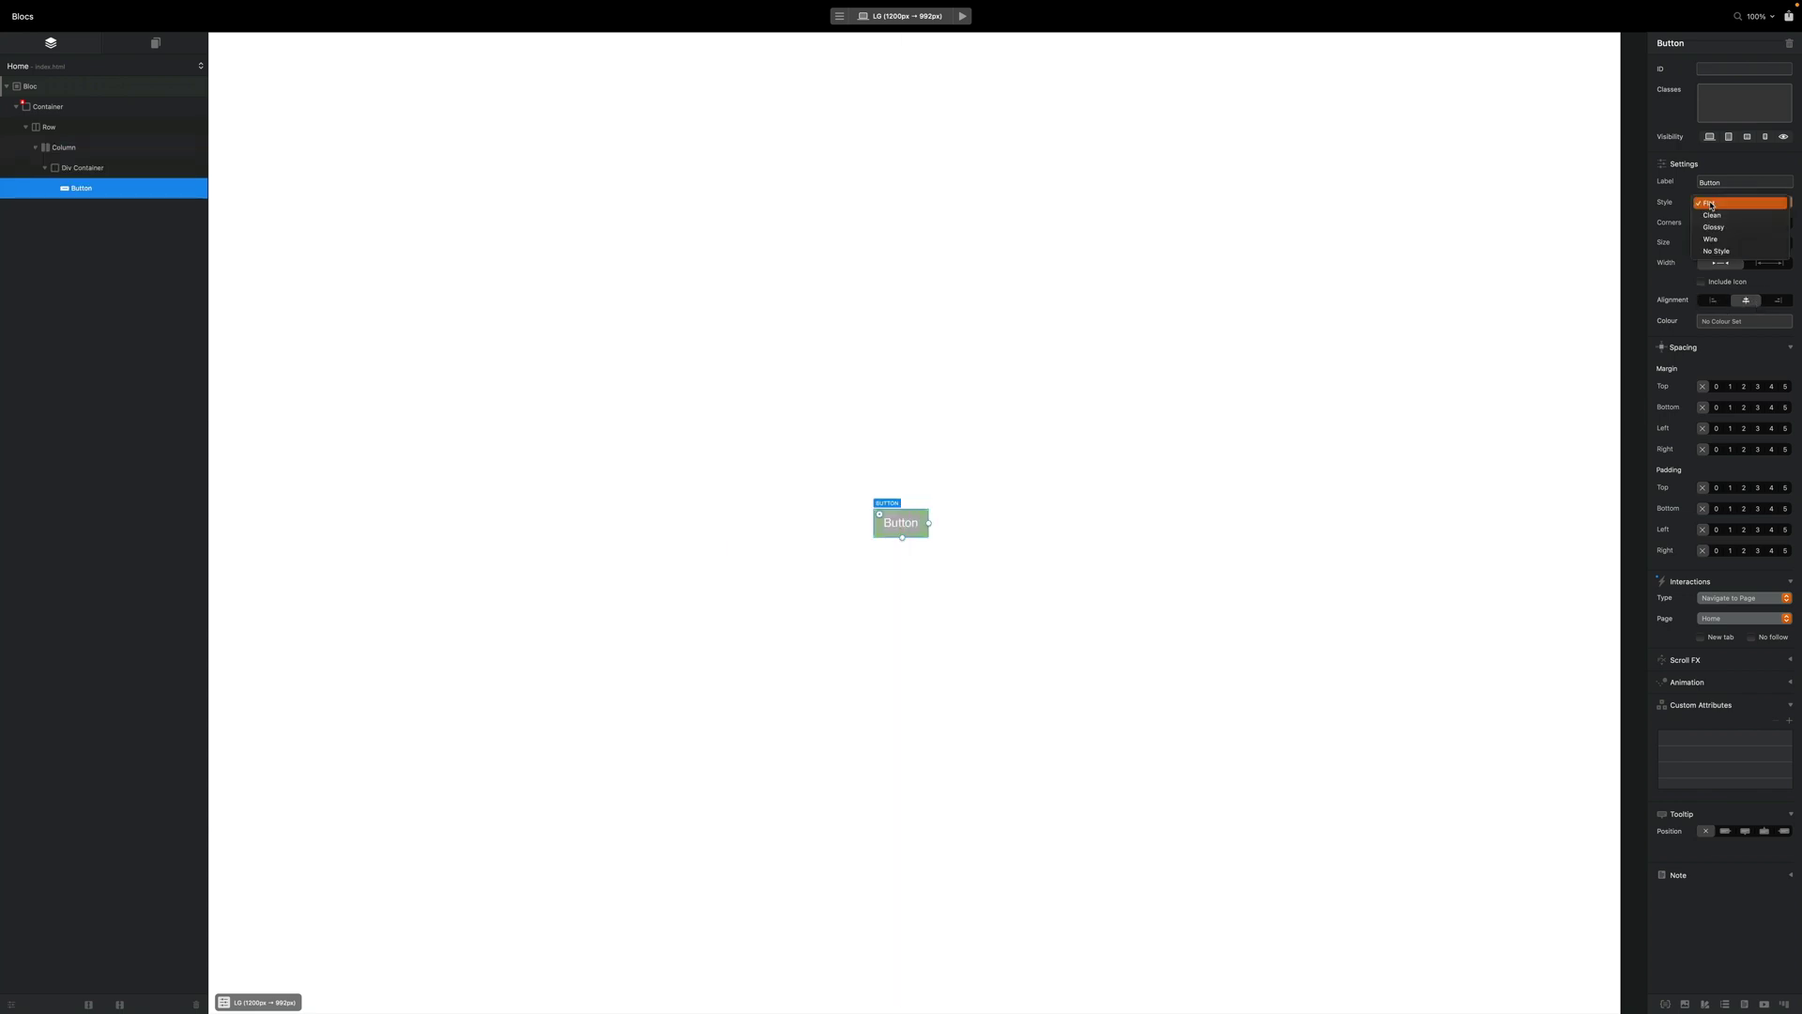
left_click(1758, 252)
double_click(1732, 181)
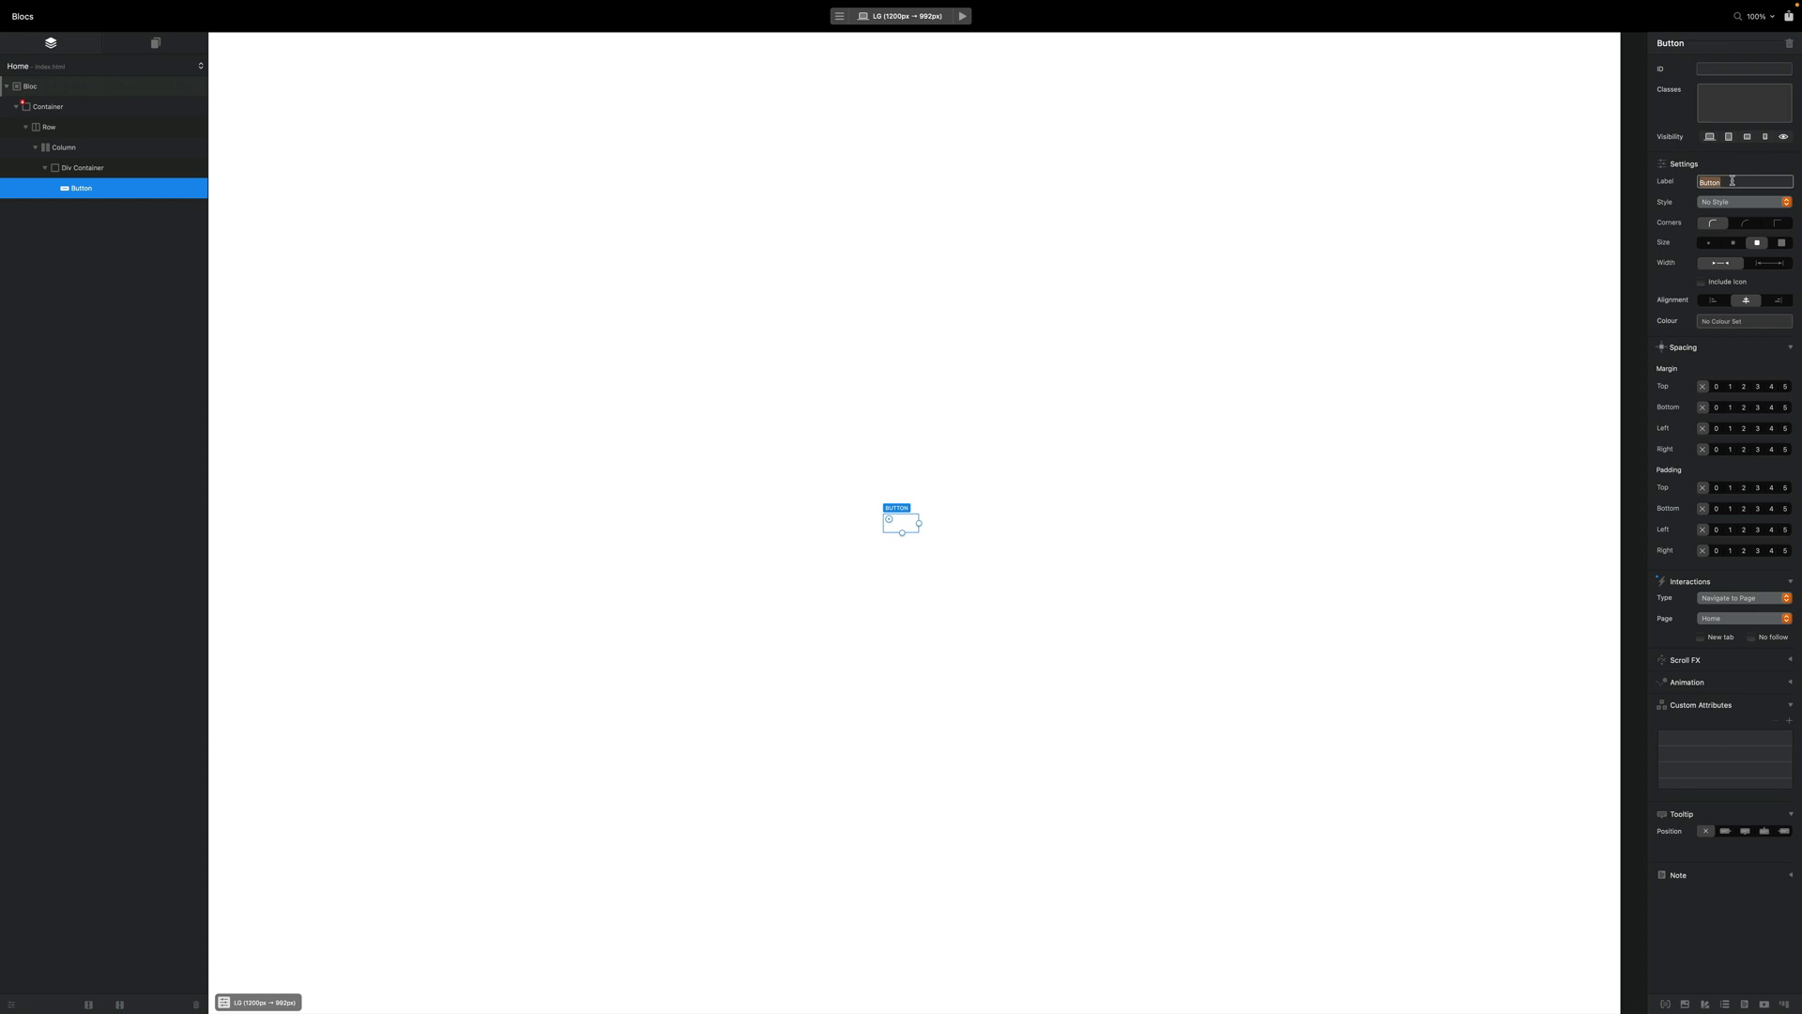
- Label the button 'Premium Class', add the class btn-premium and open it for editing
type("Premium Class")
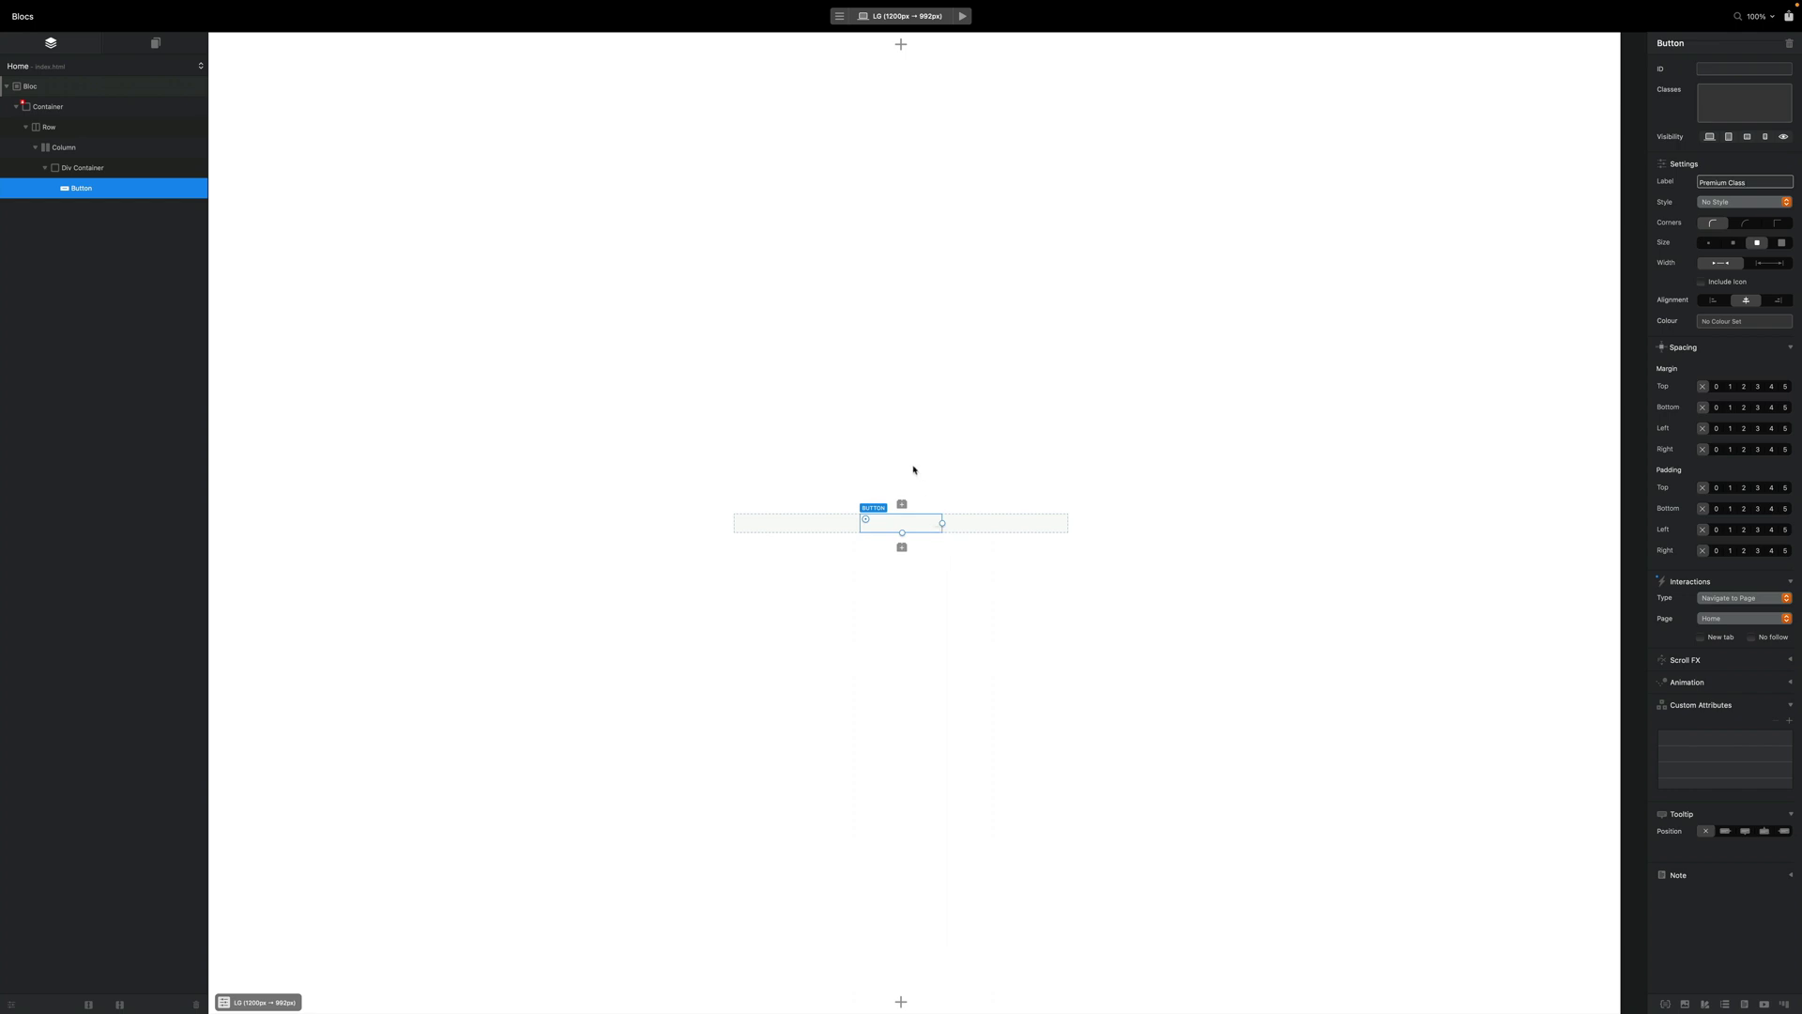
left_click(1724, 95)
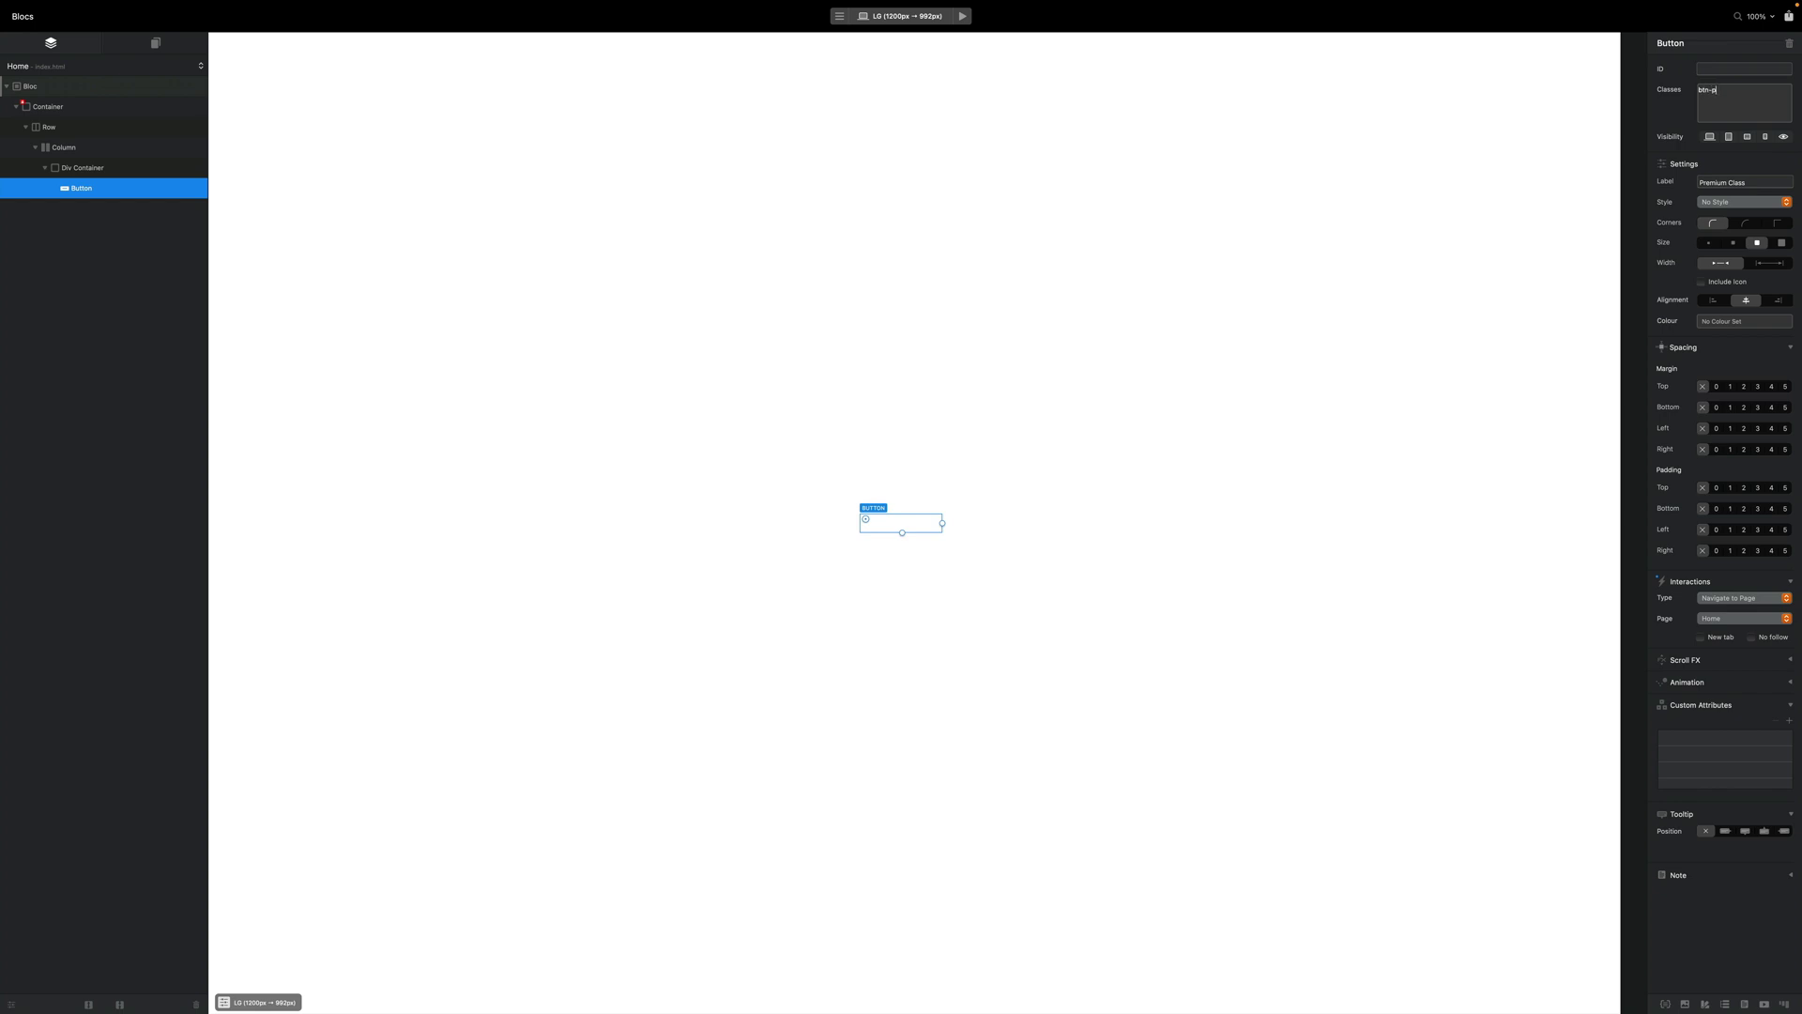
type("btn-premium")
key("Return")
double_click(1713, 91)
- Set the btn-premium typeface to Ubuntu
left_click_drag(1104, 577, 1152, 445)
left_click(1091, 502)
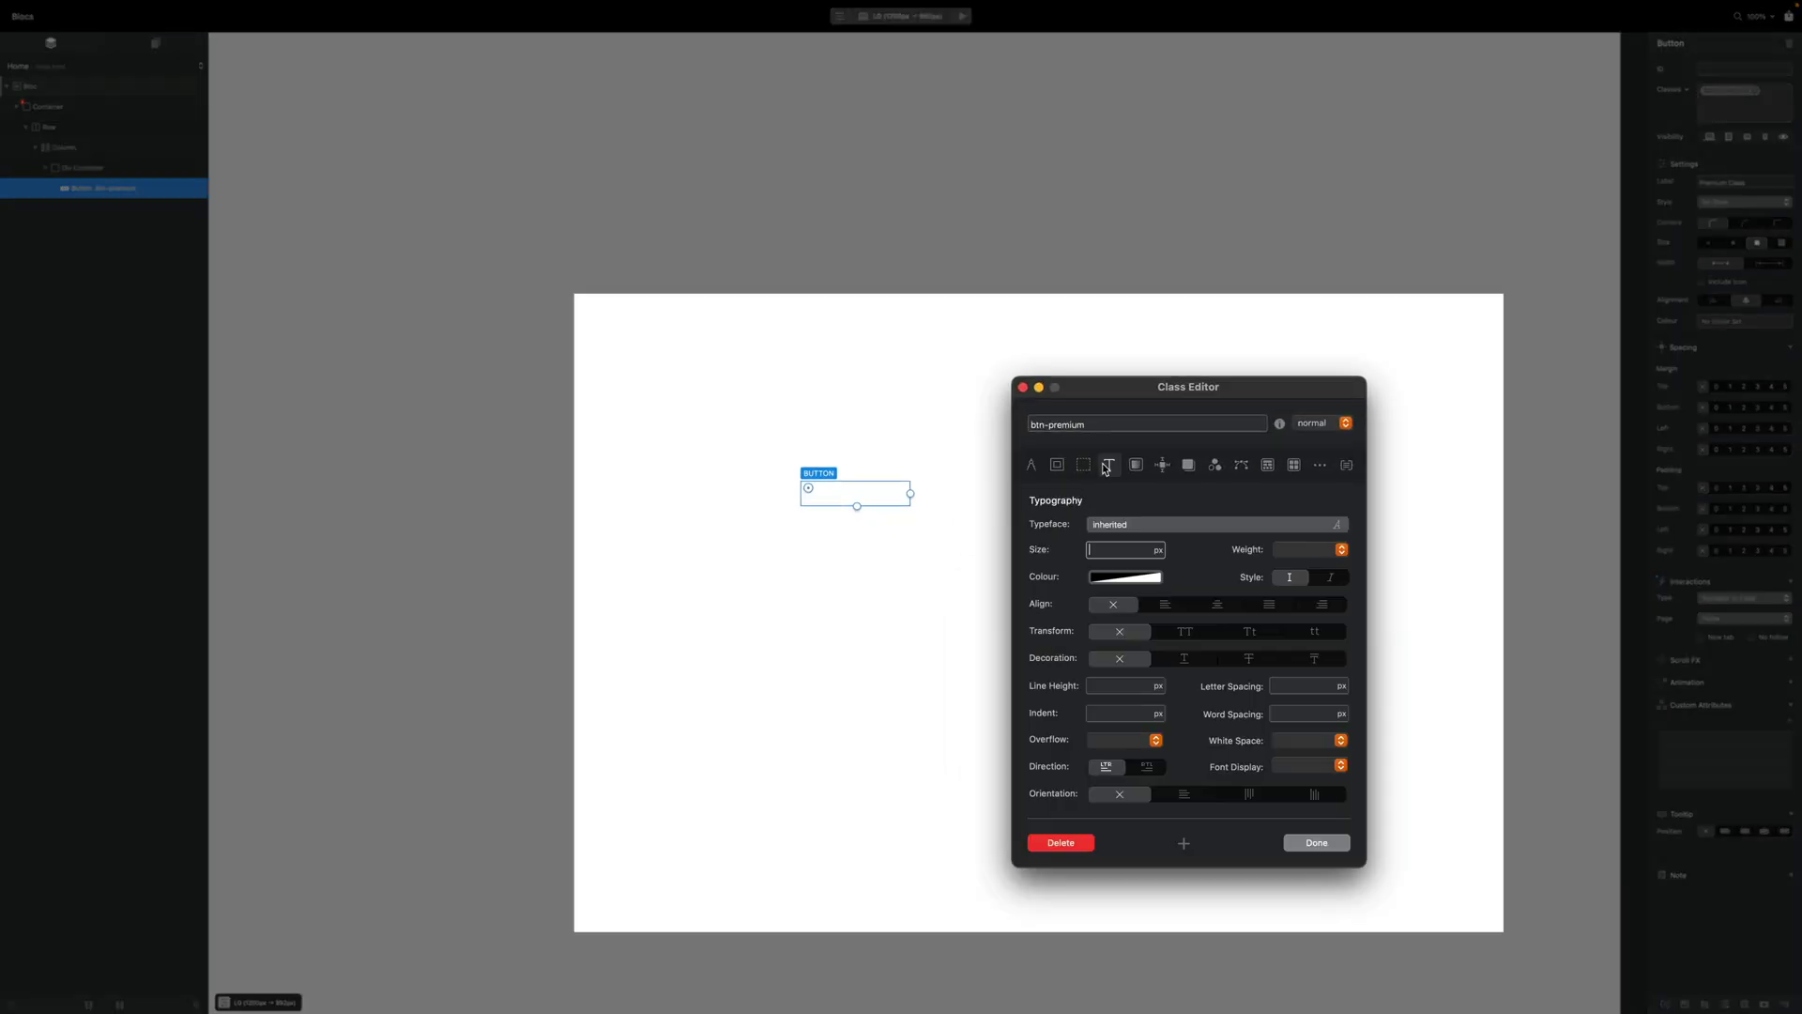
left_click(1182, 521)
scroll(1207, 672, "down", 15)
scroll(1207, 648, "up", 5)
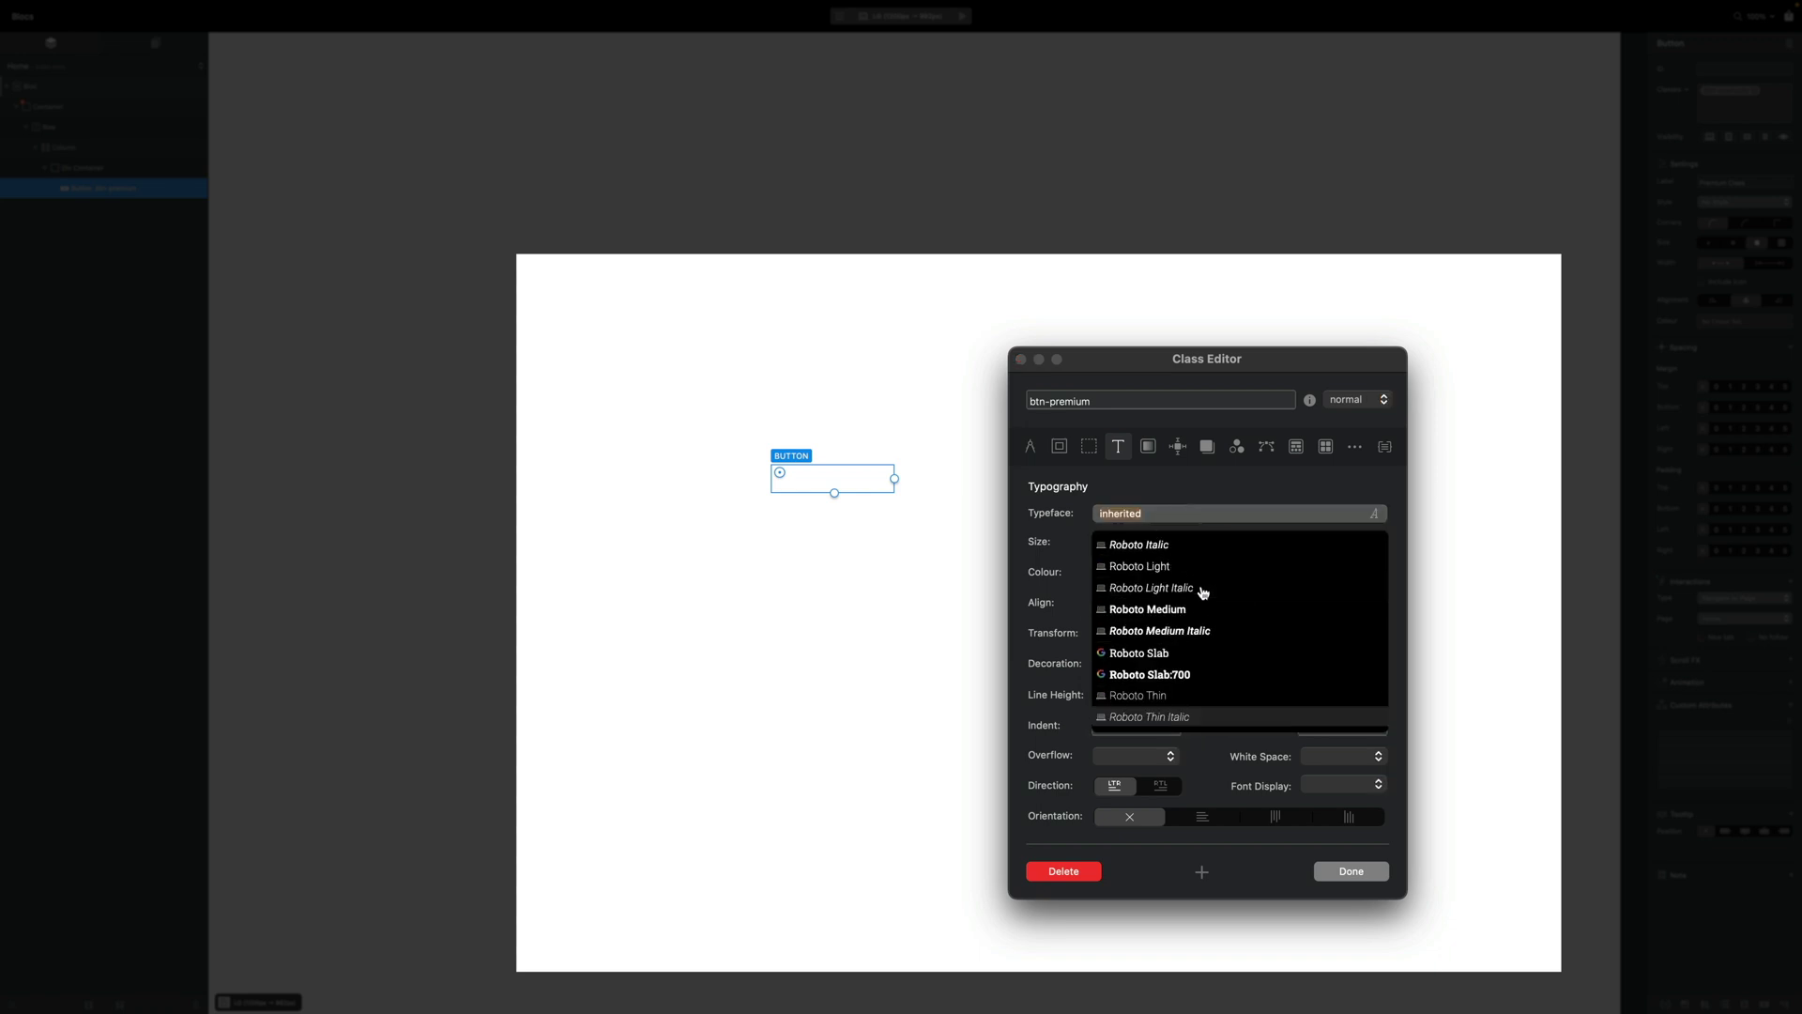
scroll(1202, 591, "down", 5)
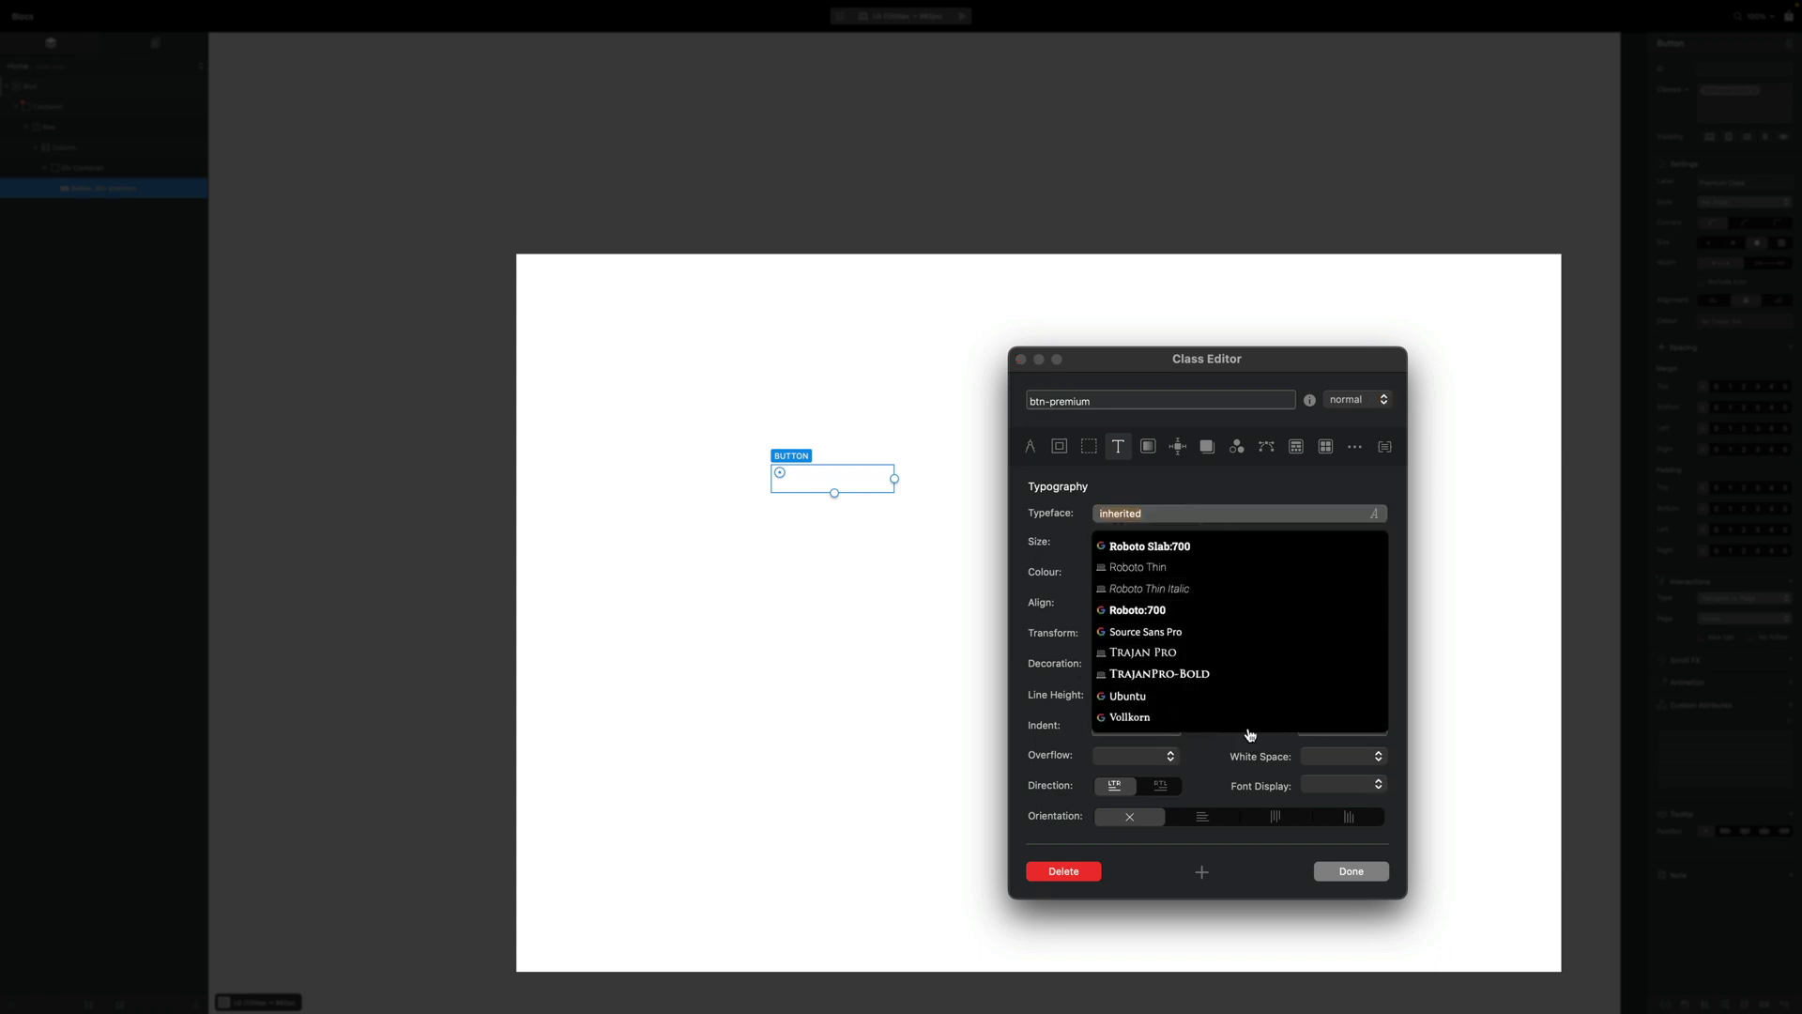
left_click(1190, 699)
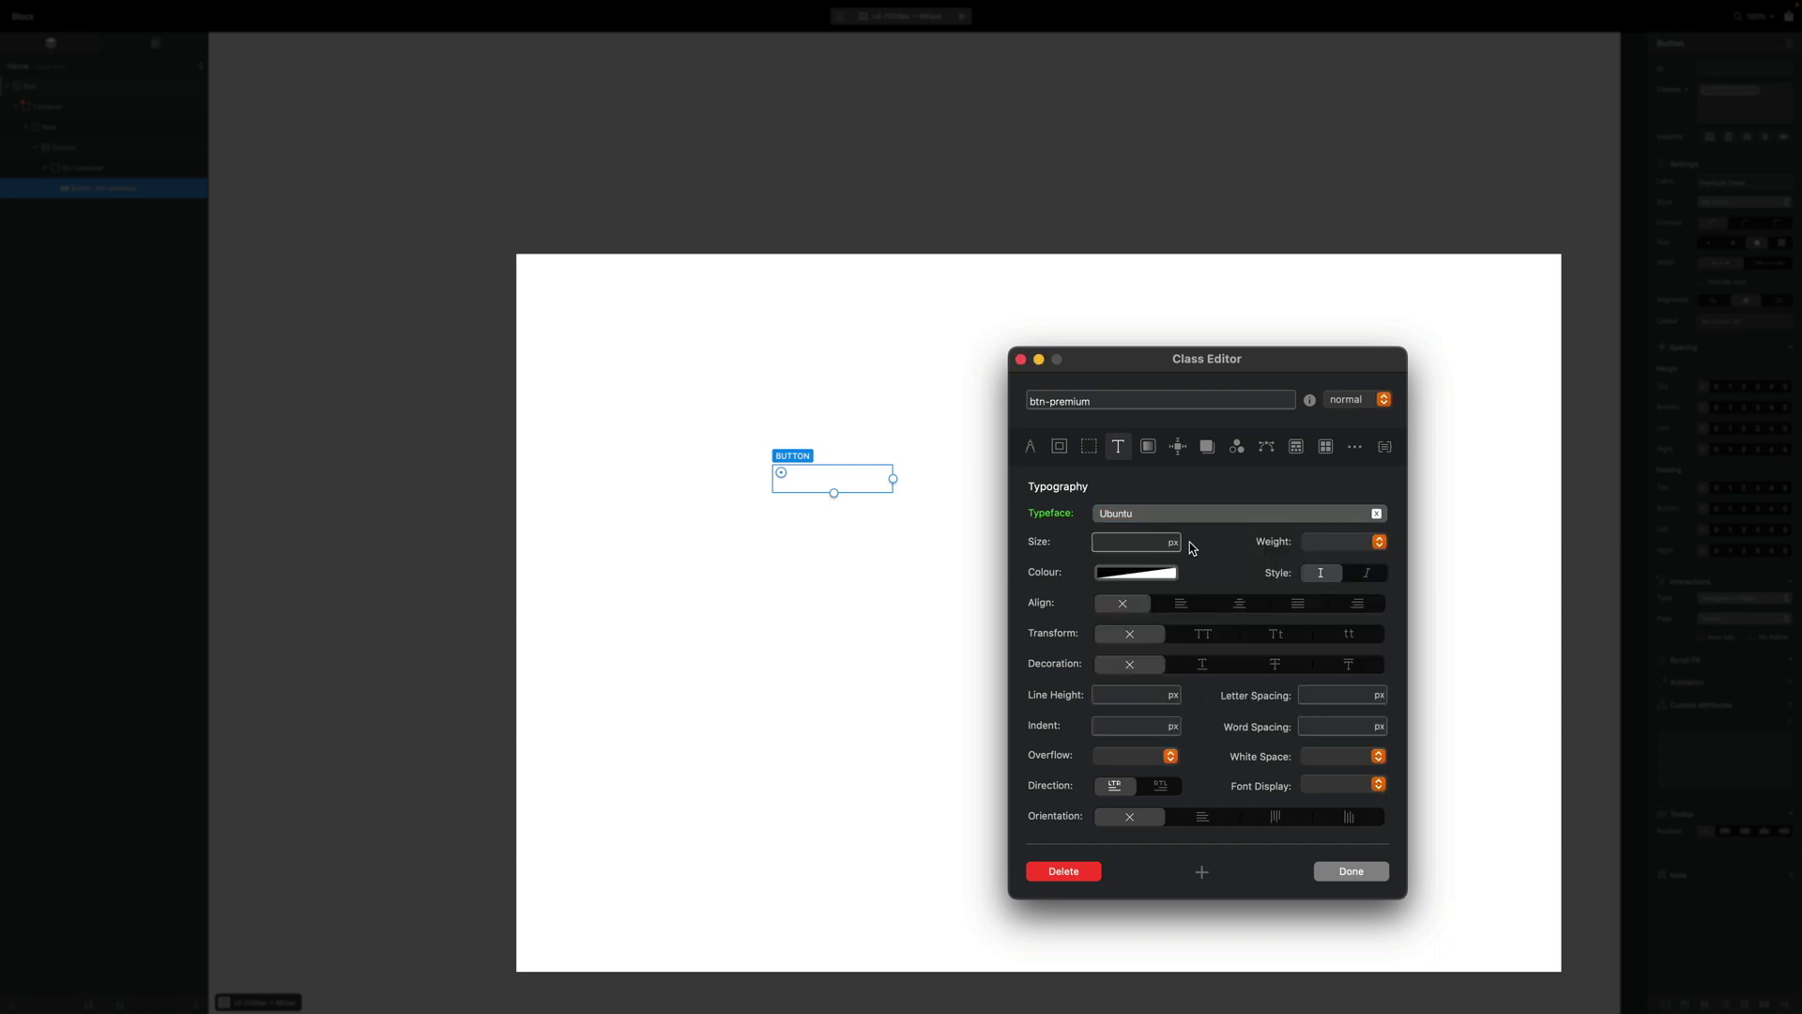
- Make the btn-premium text fully opaque black at a size of 3 rem
left_click(1172, 576)
left_click(1212, 494)
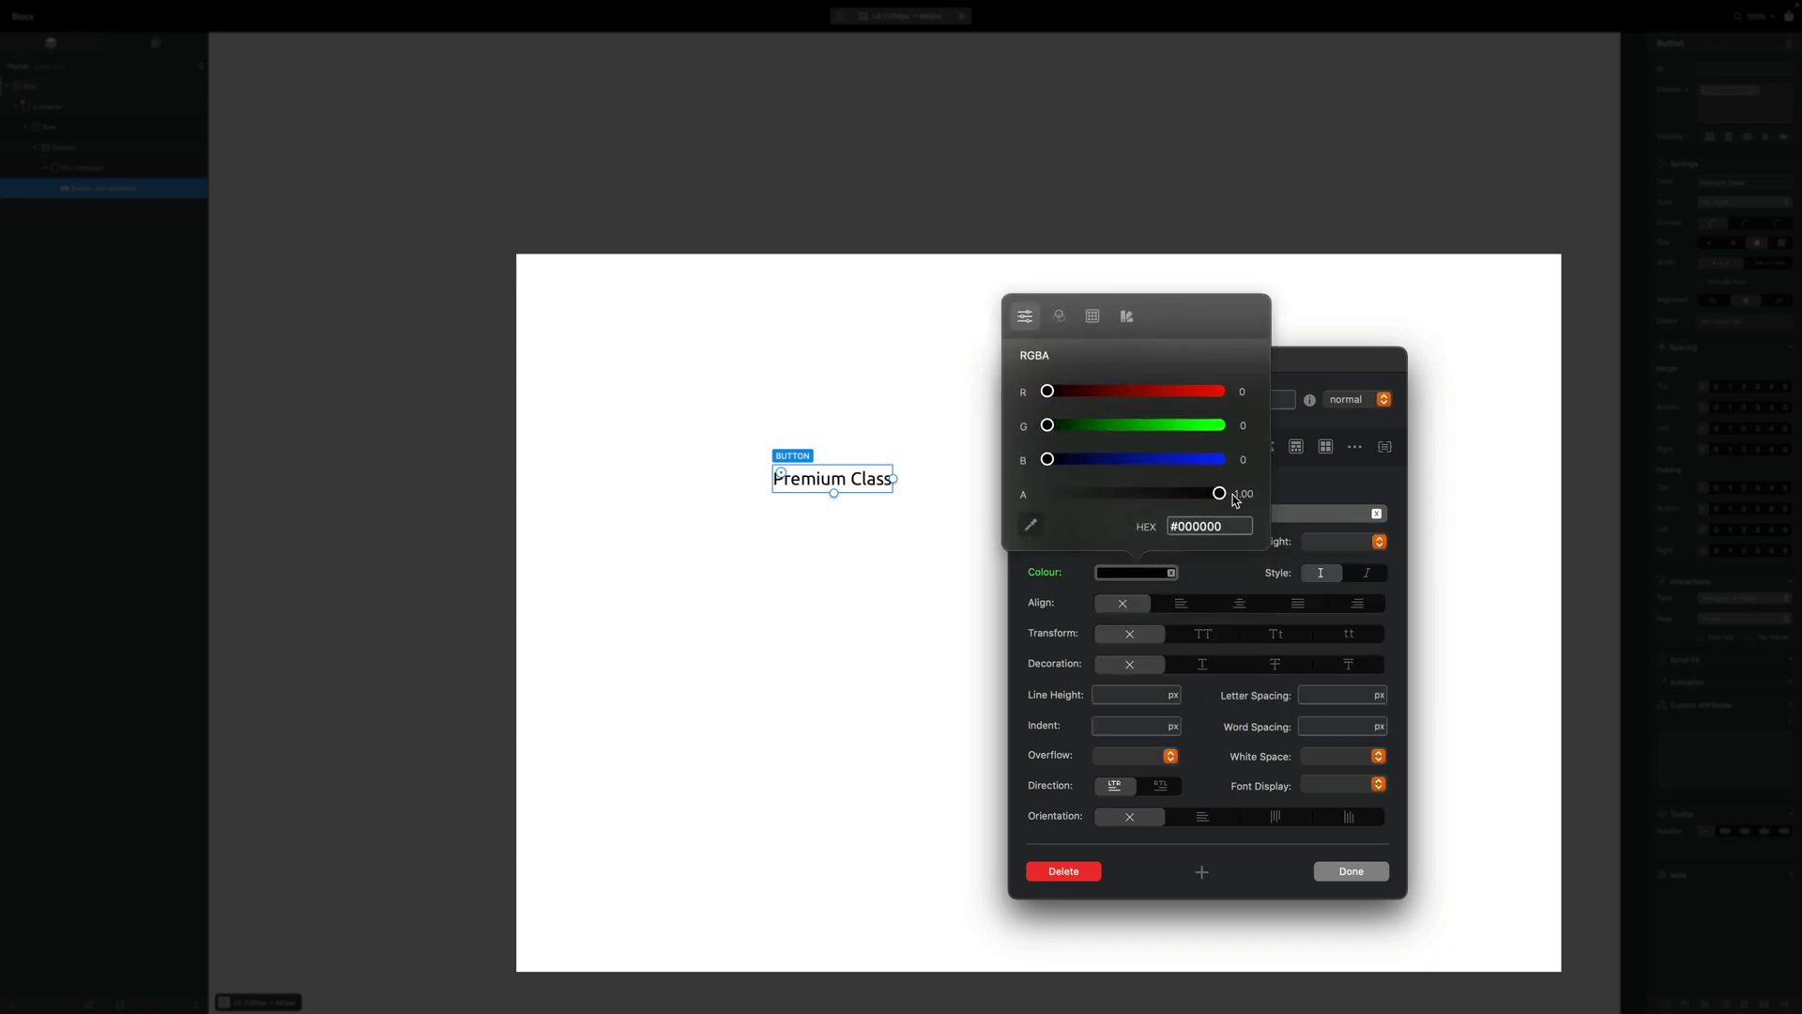
left_click(1142, 550)
left_click(1168, 541)
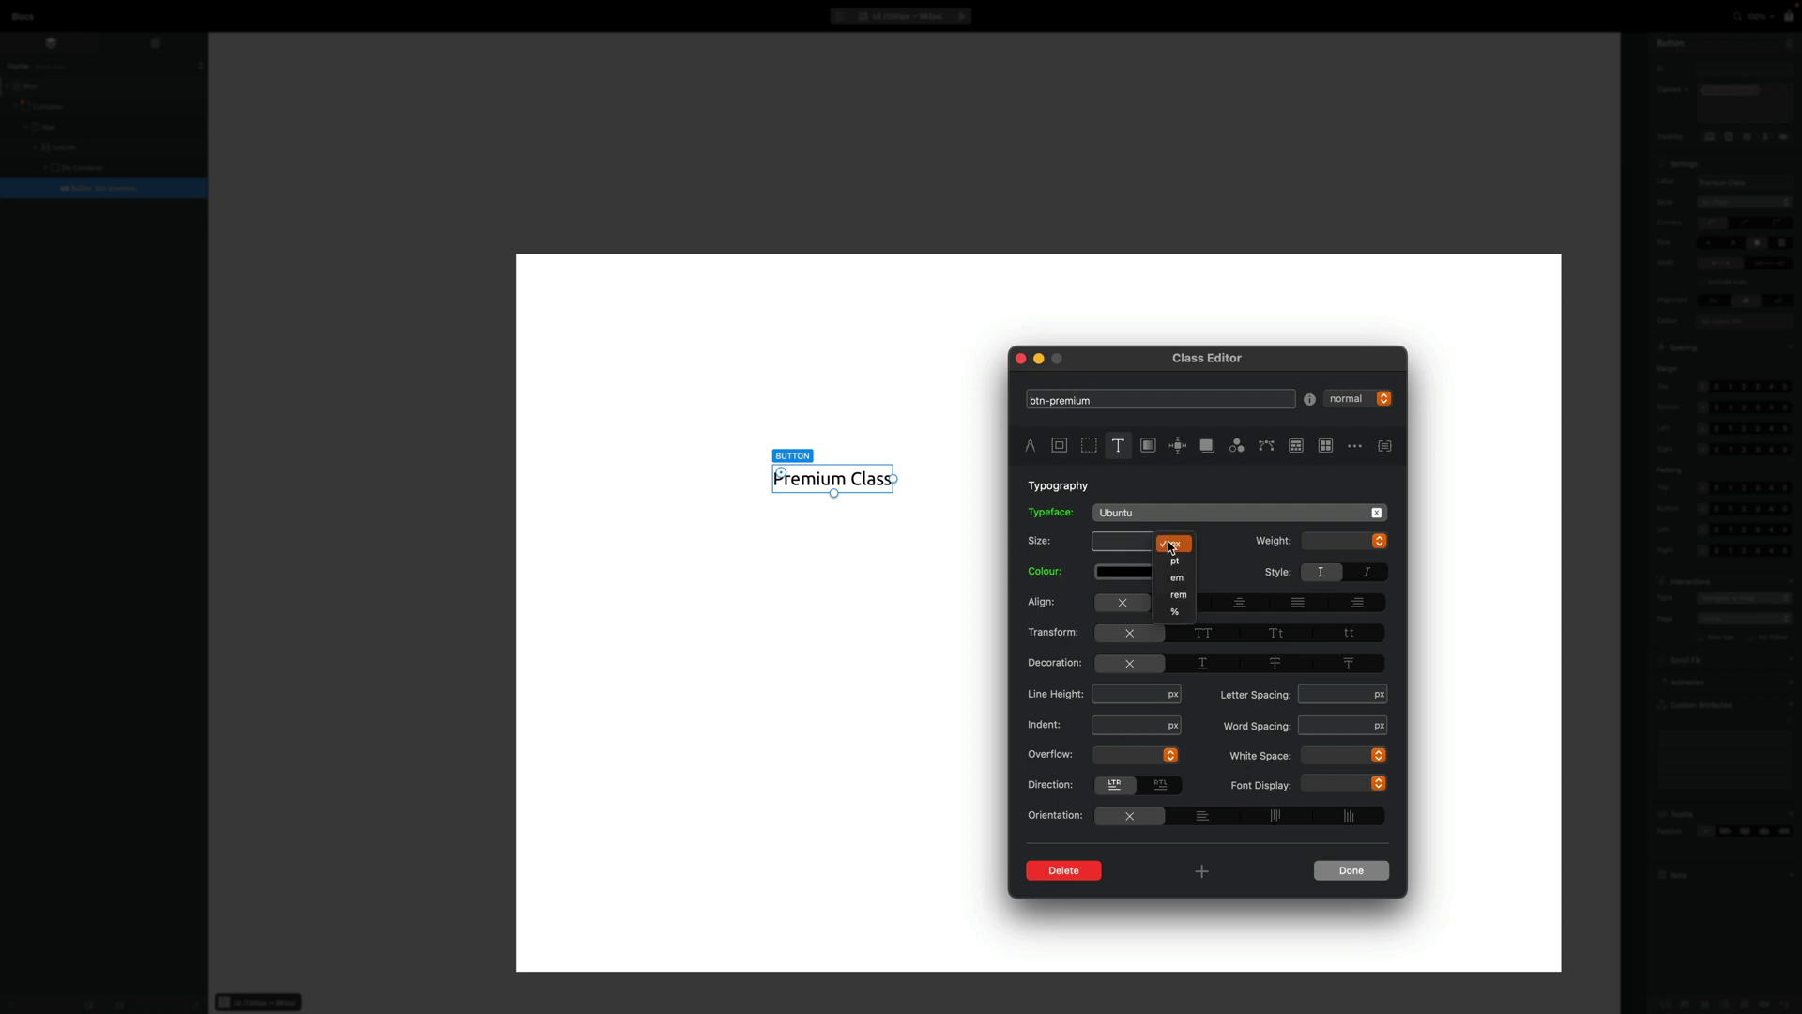
left_click(1171, 601)
type("3")
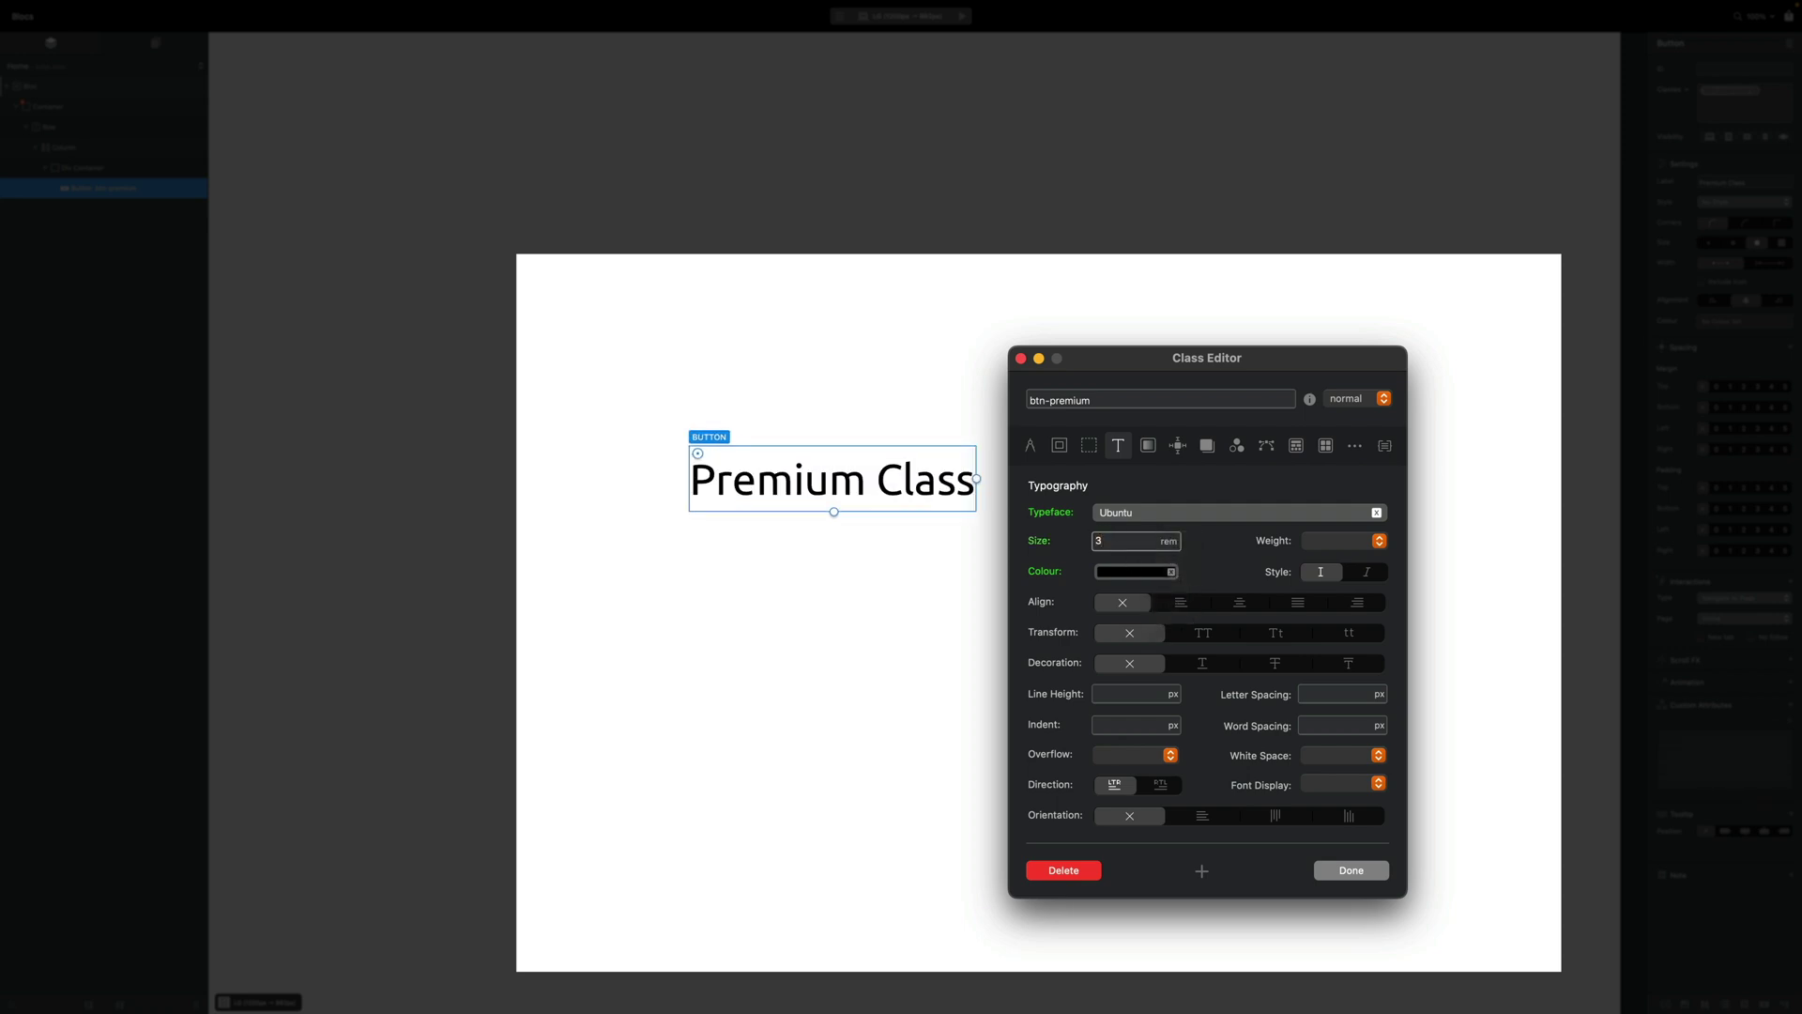
left_click_drag(1183, 358, 1258, 332)
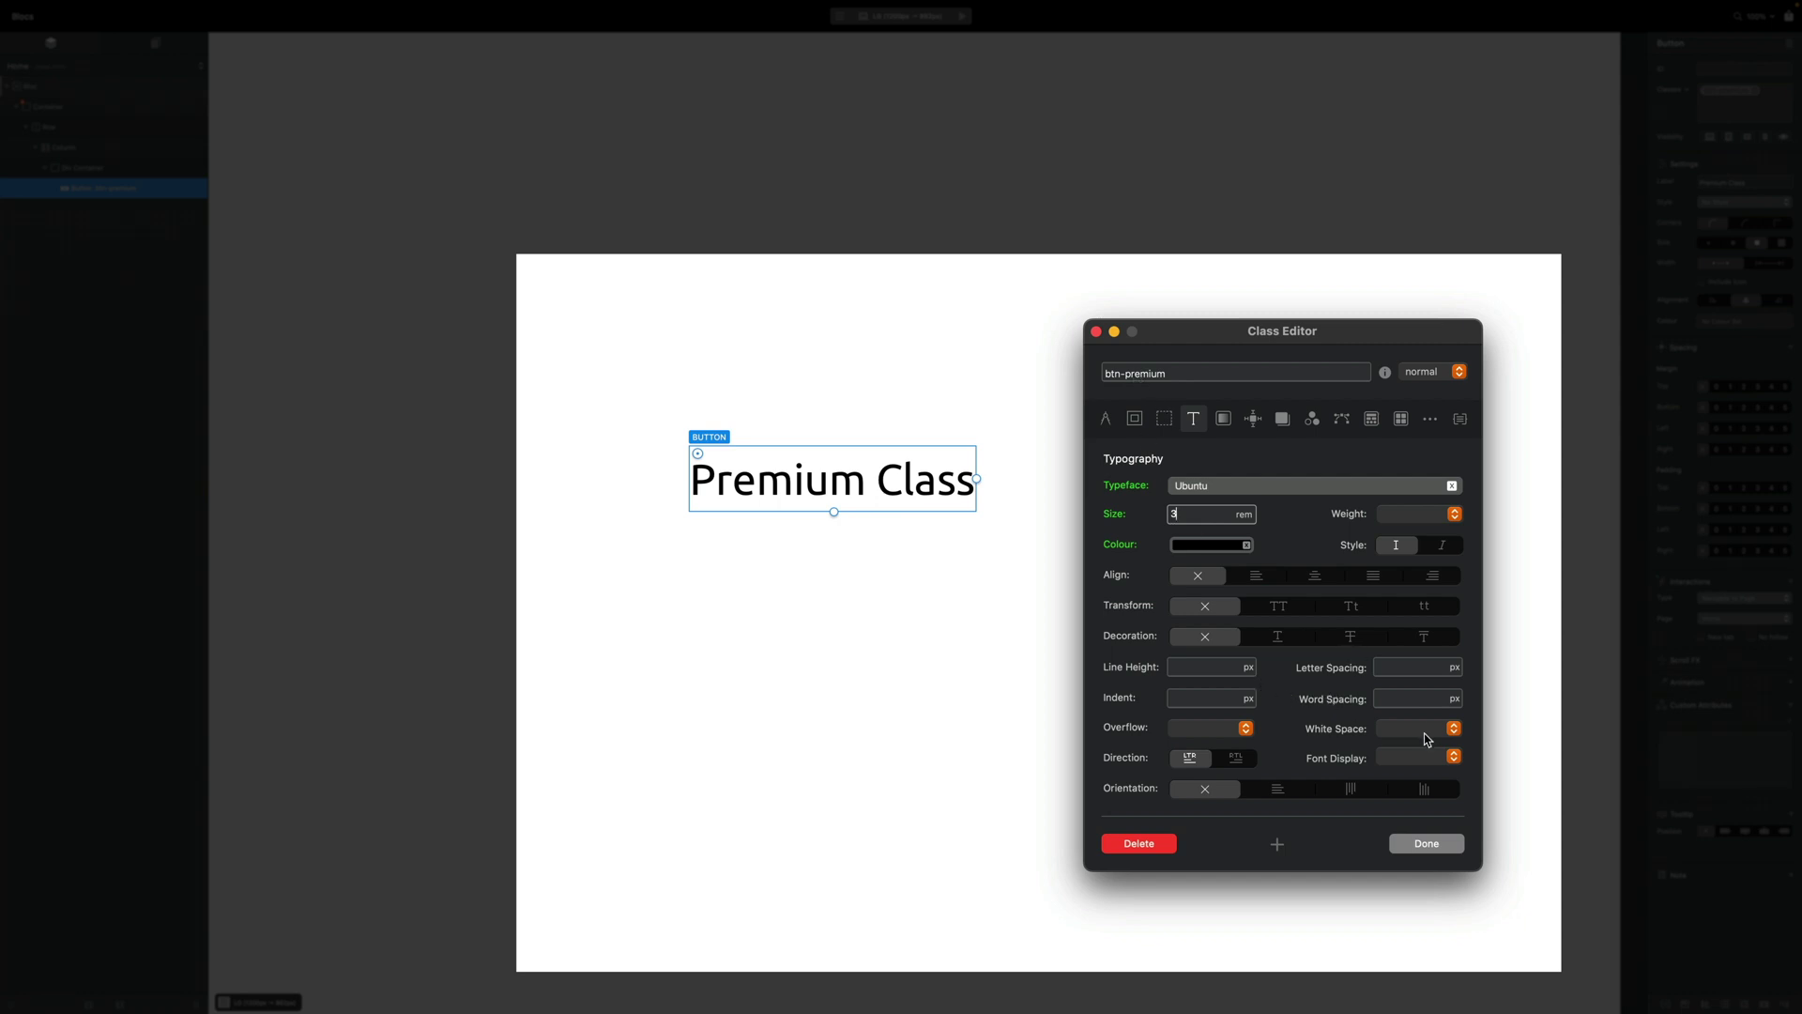
- Set btn-premium letter spacing to 0.02 em, after trying 0.8, 0.08 and 0.06
left_click(1456, 670)
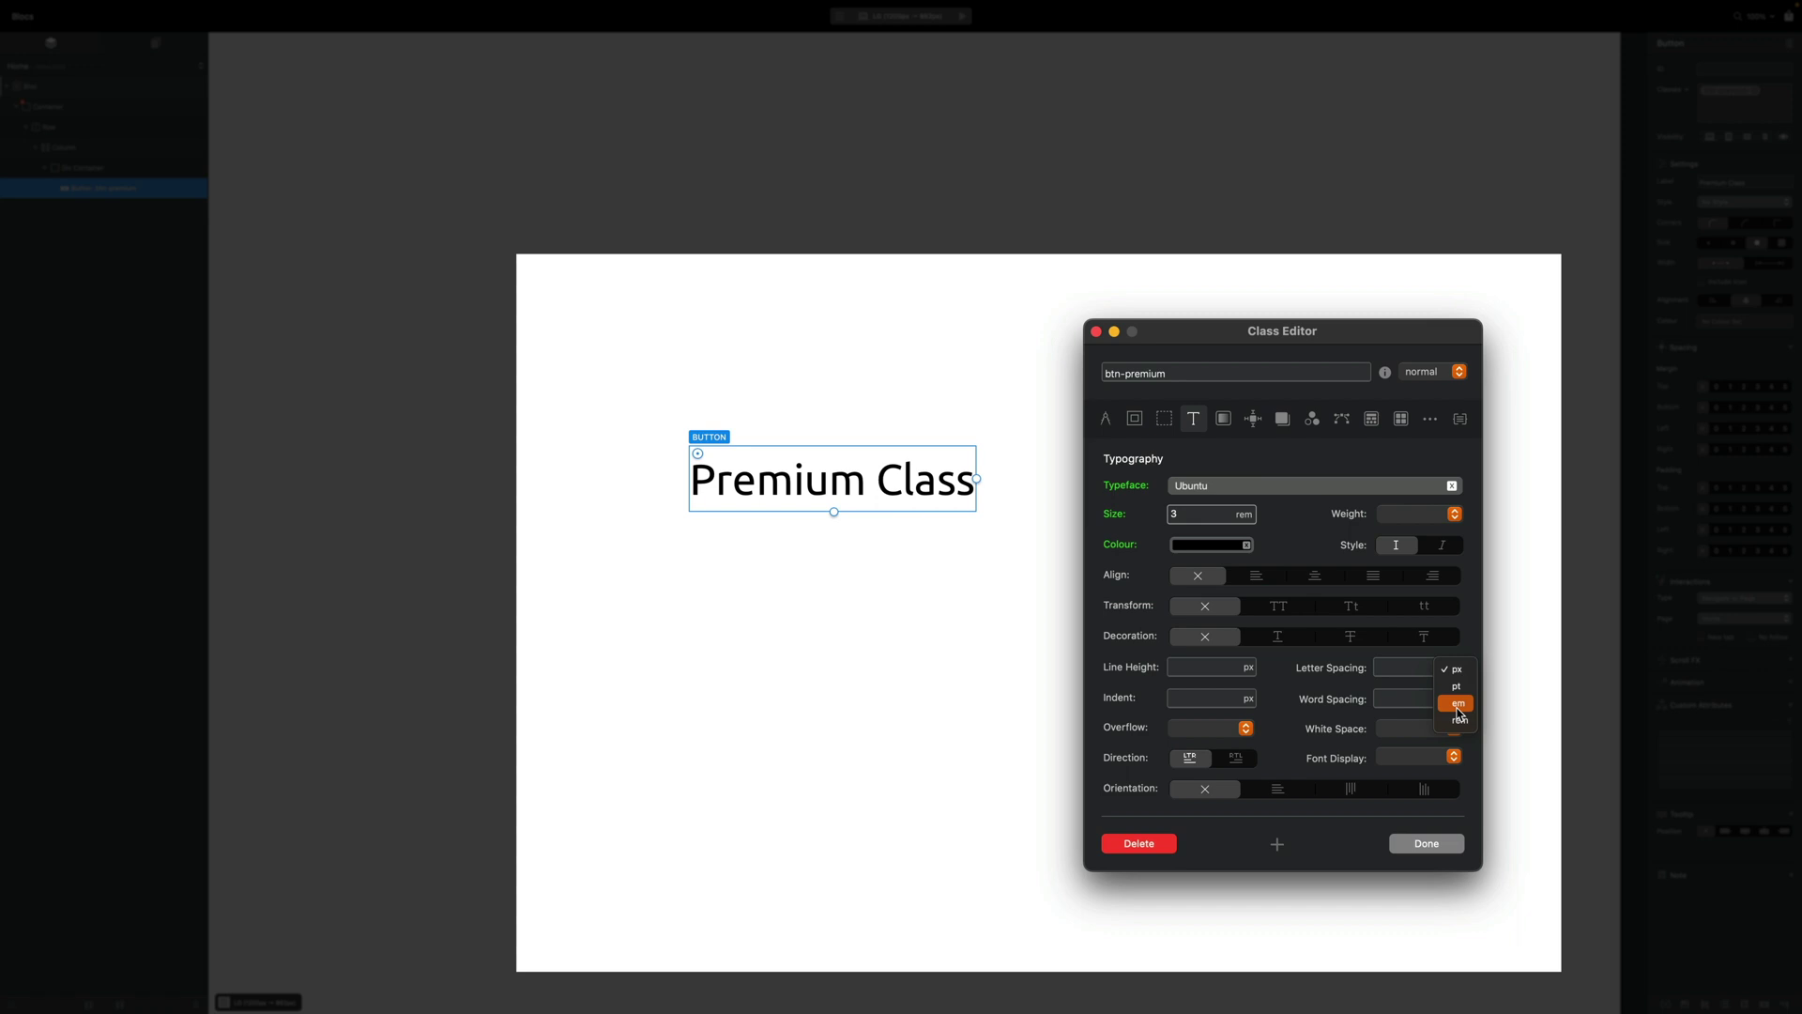
left_click(1457, 706)
left_click(1409, 668)
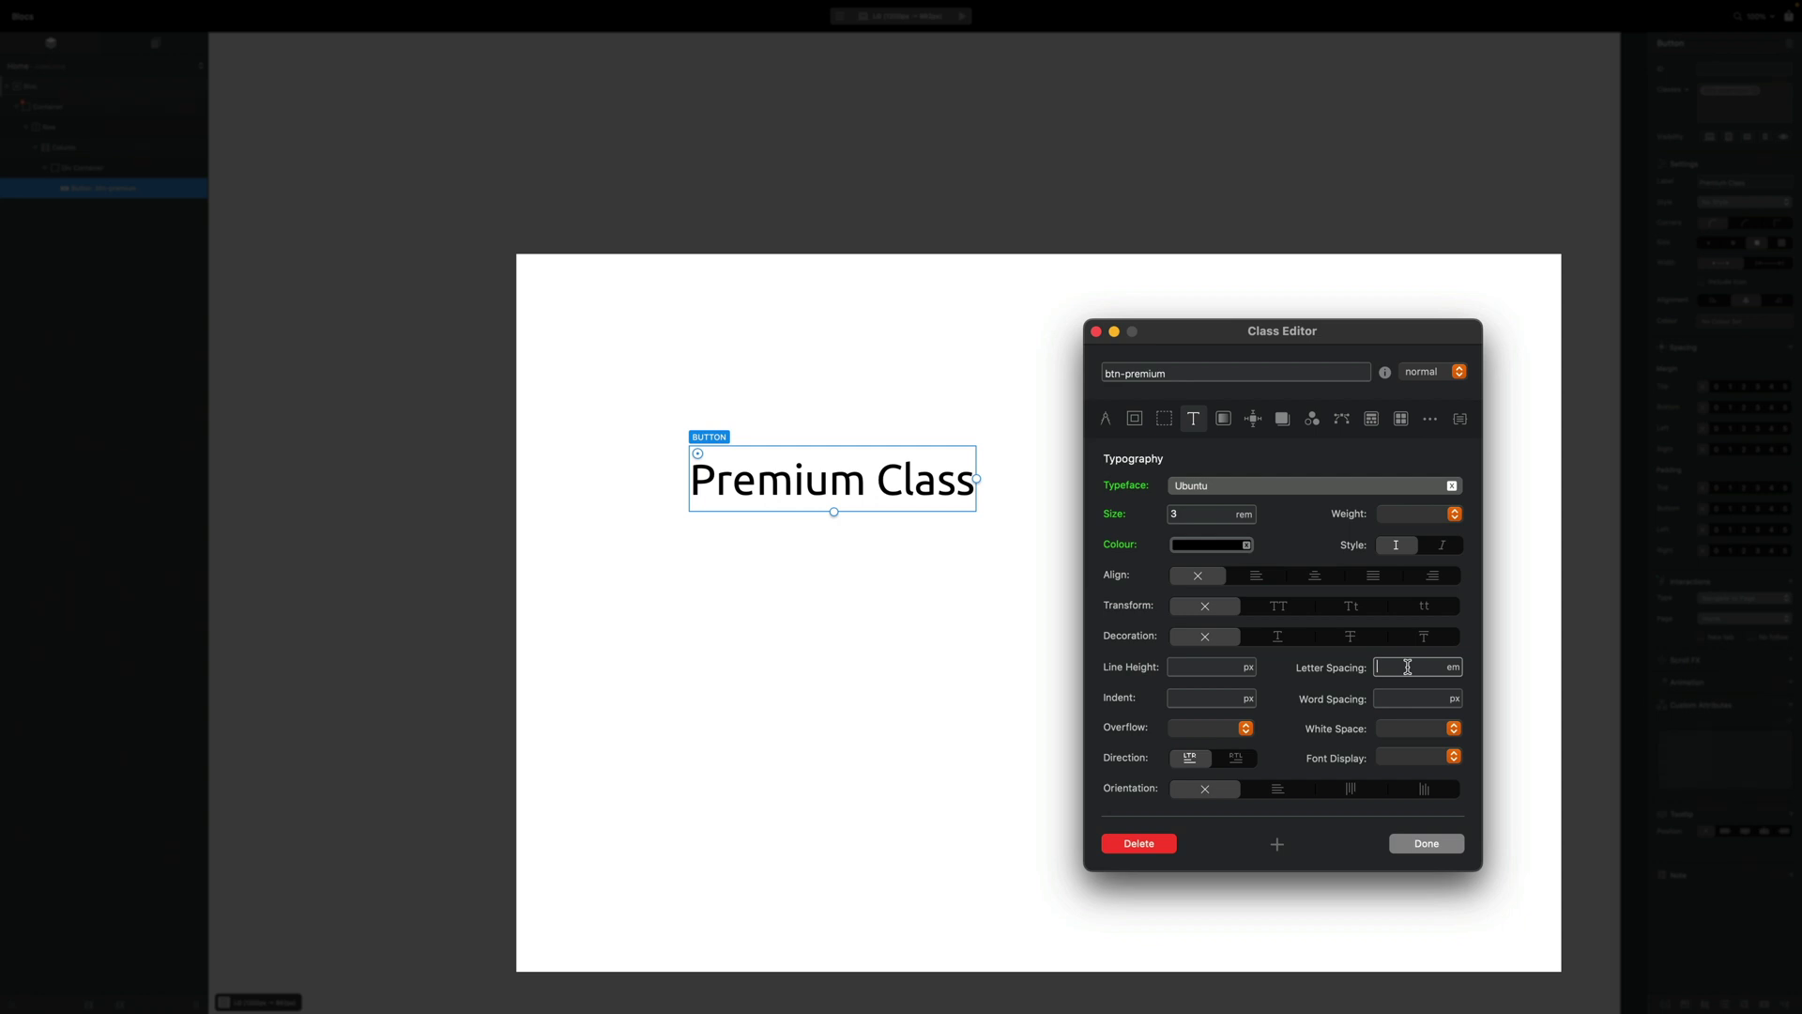
type("0.8")
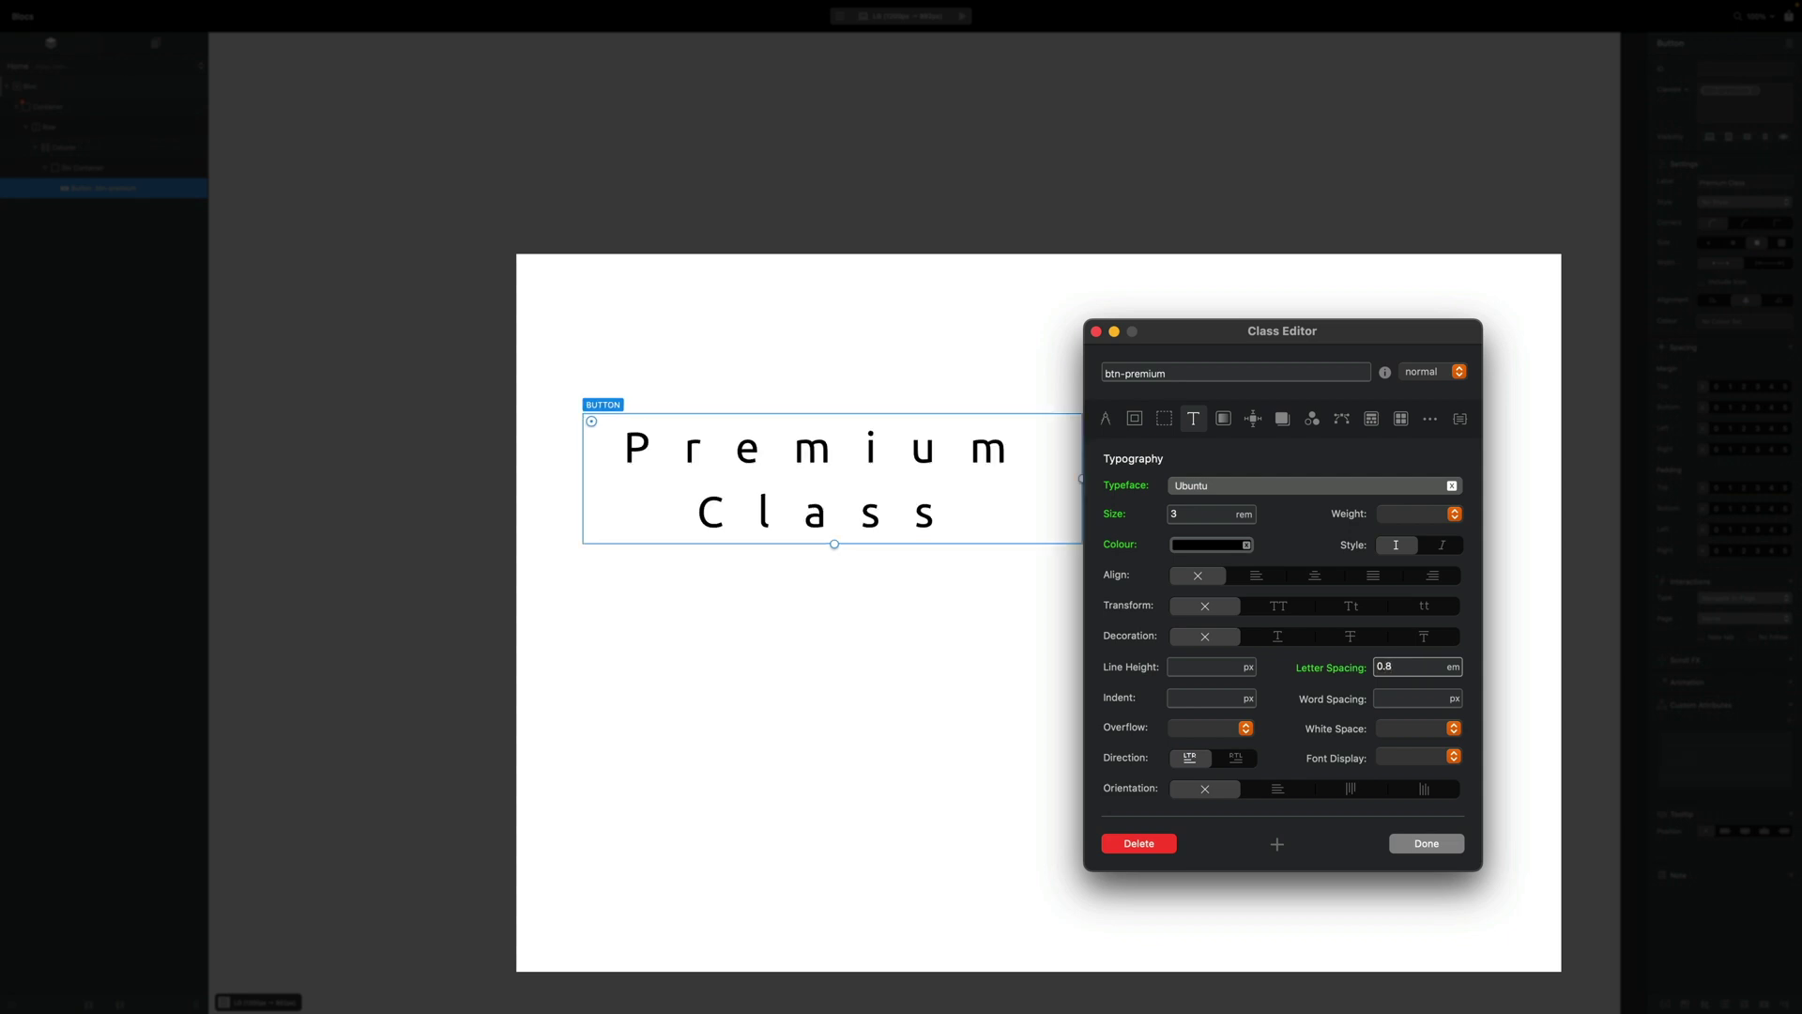
key("BackSpace")
type("08")
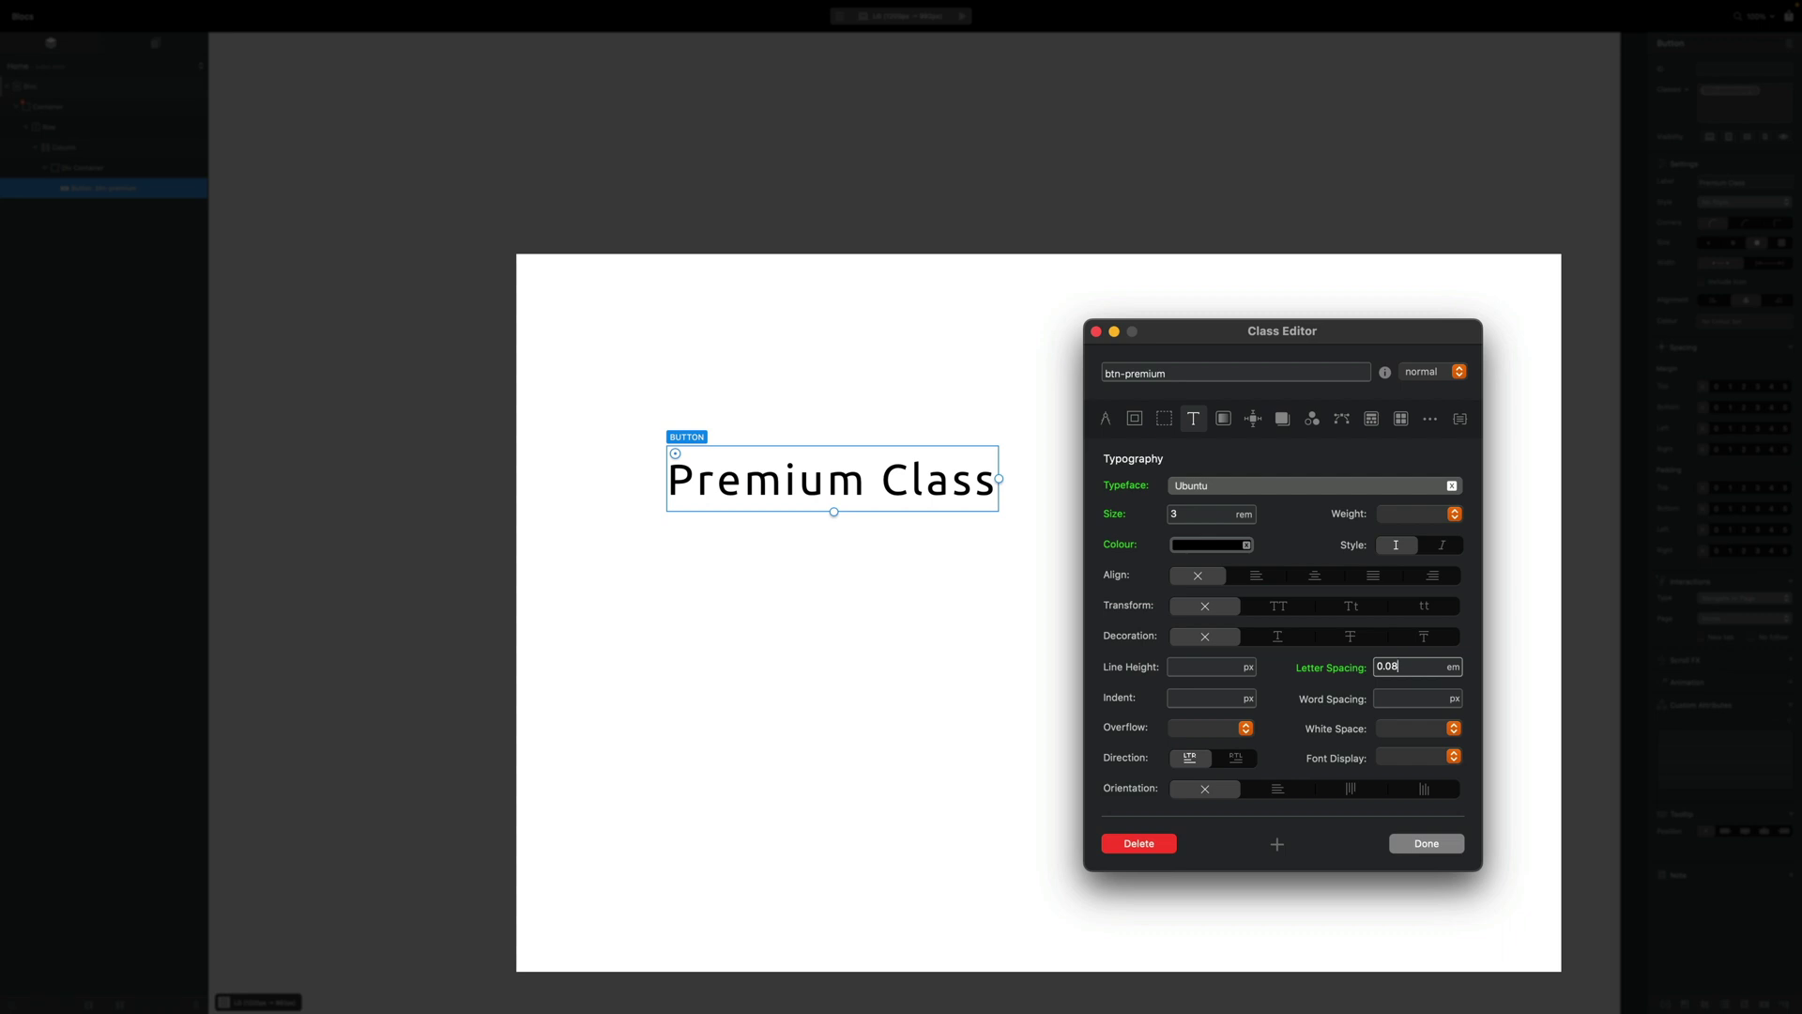
key("BackSpace")
type("6")
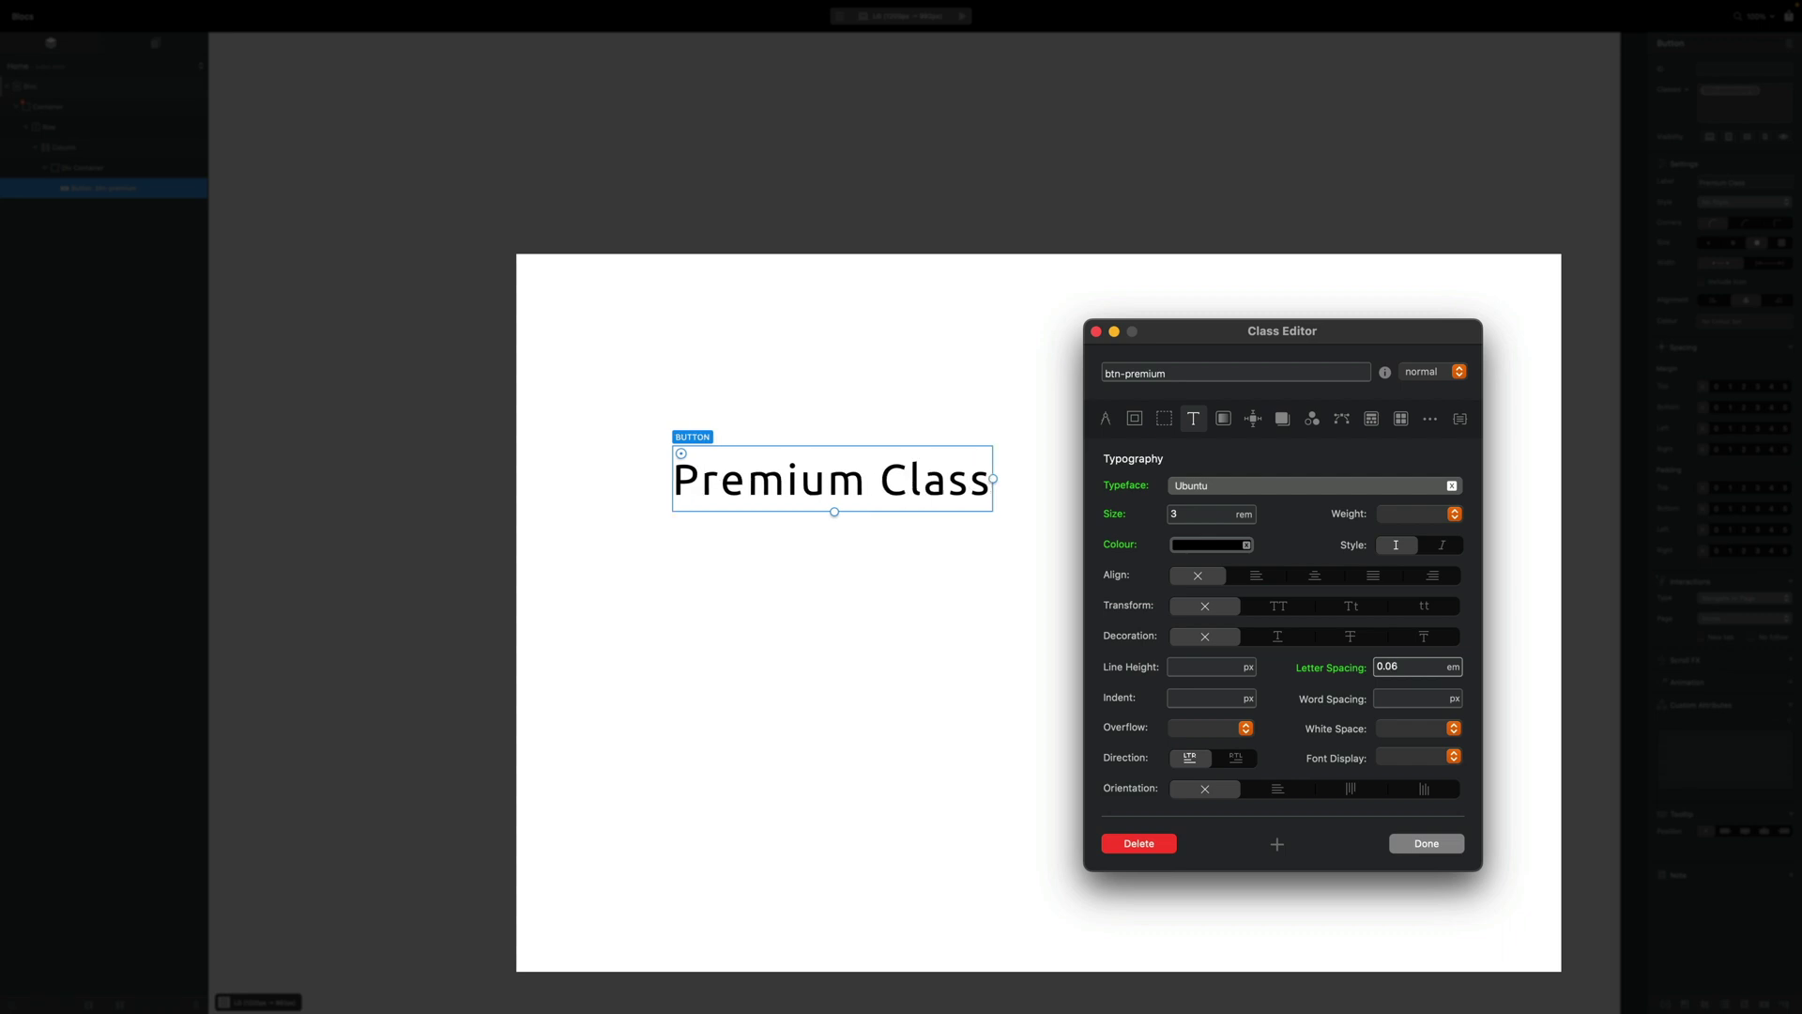
double_click(1406, 668)
type("0.0")
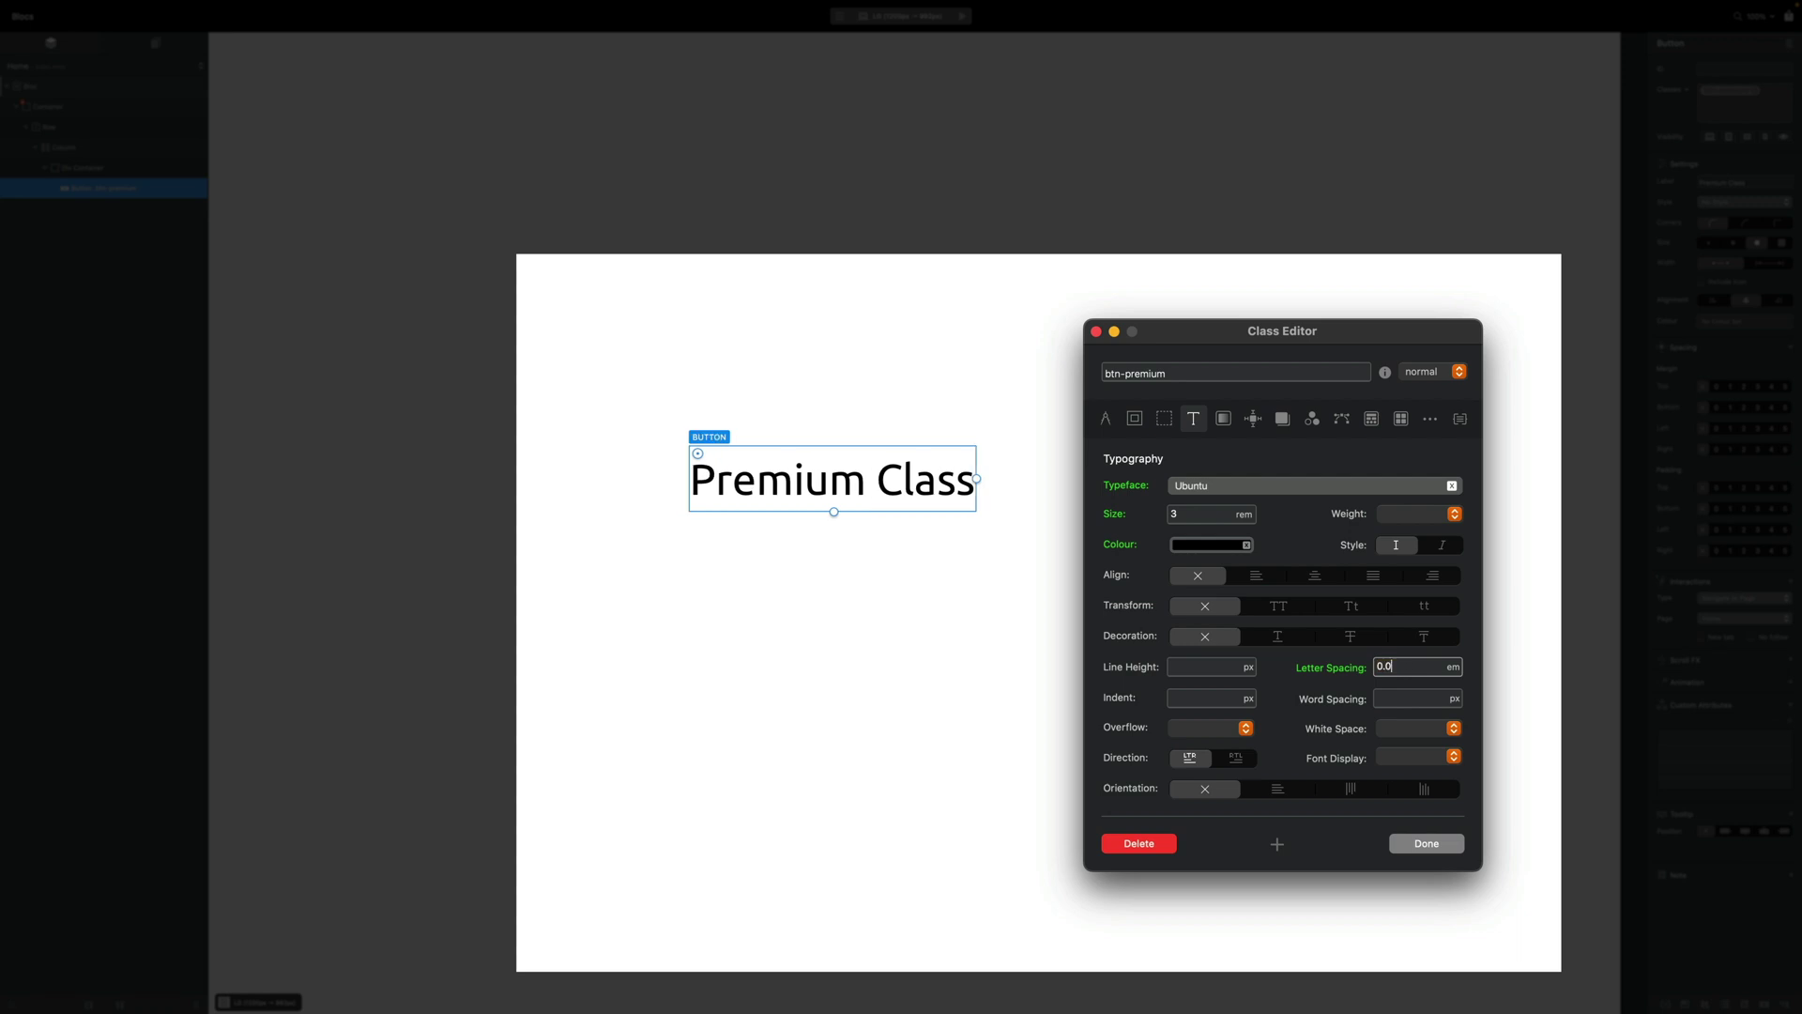
type("2")
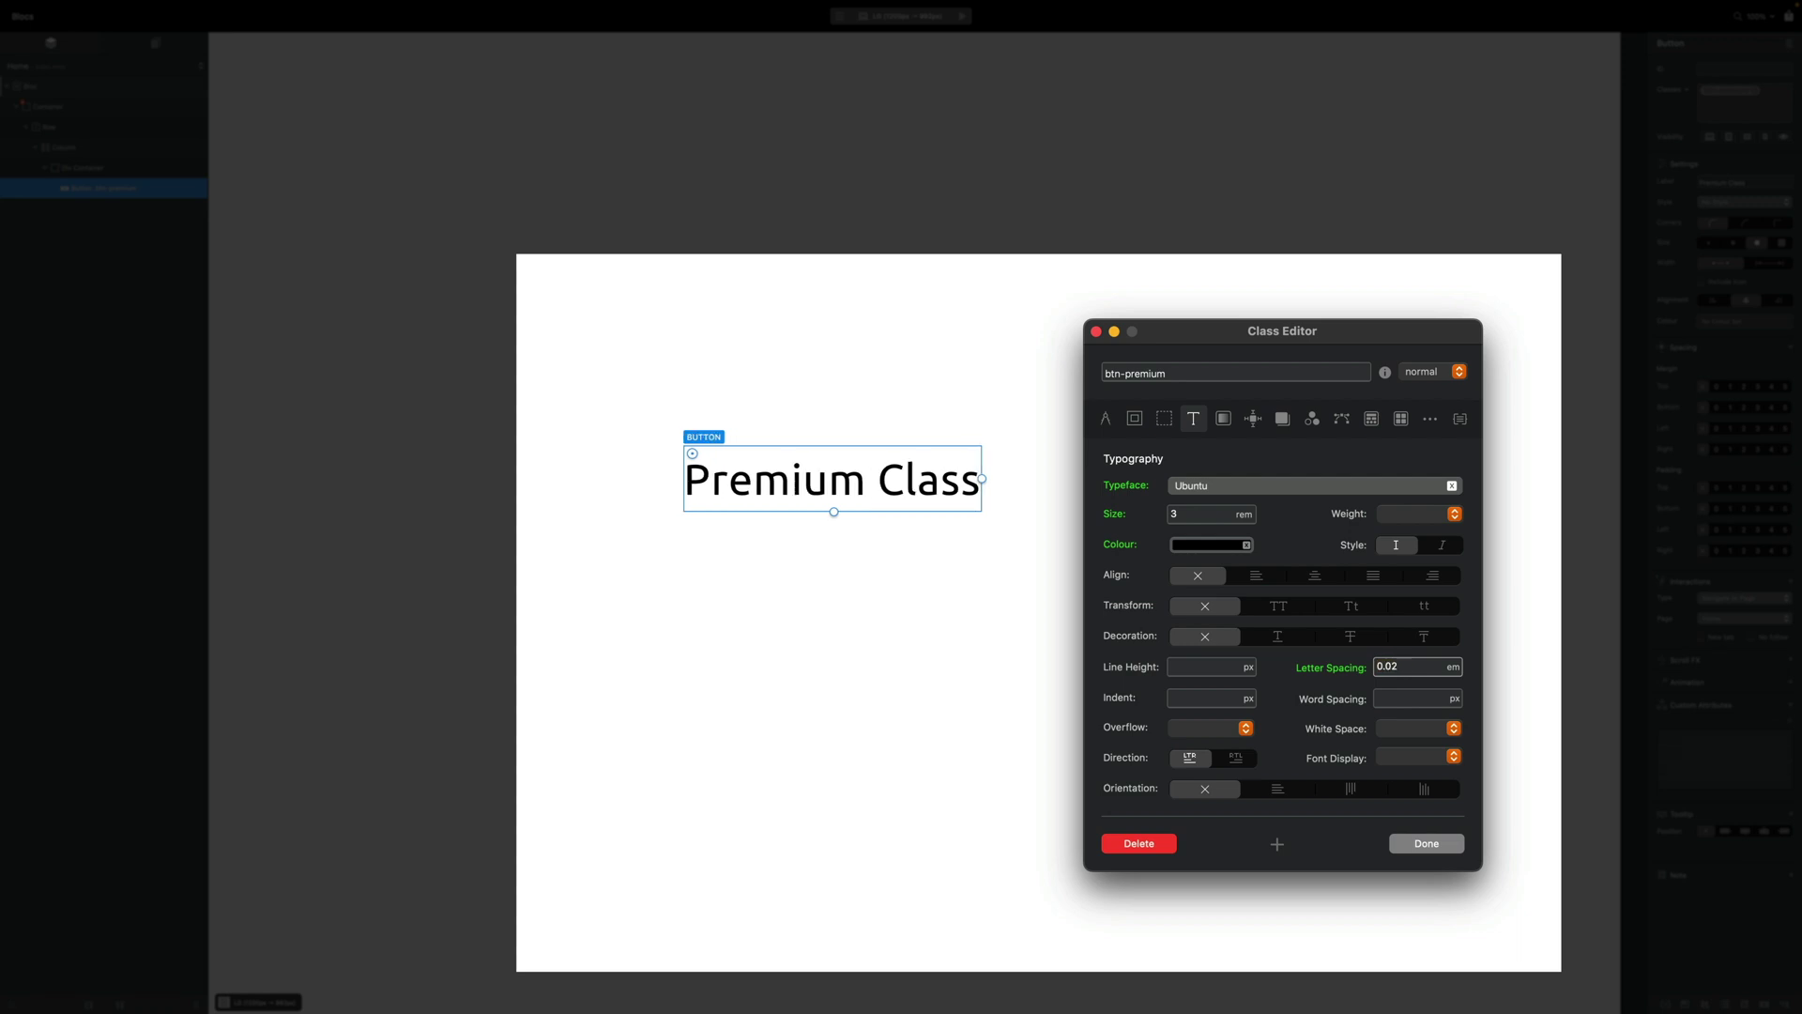
left_click(1457, 373)
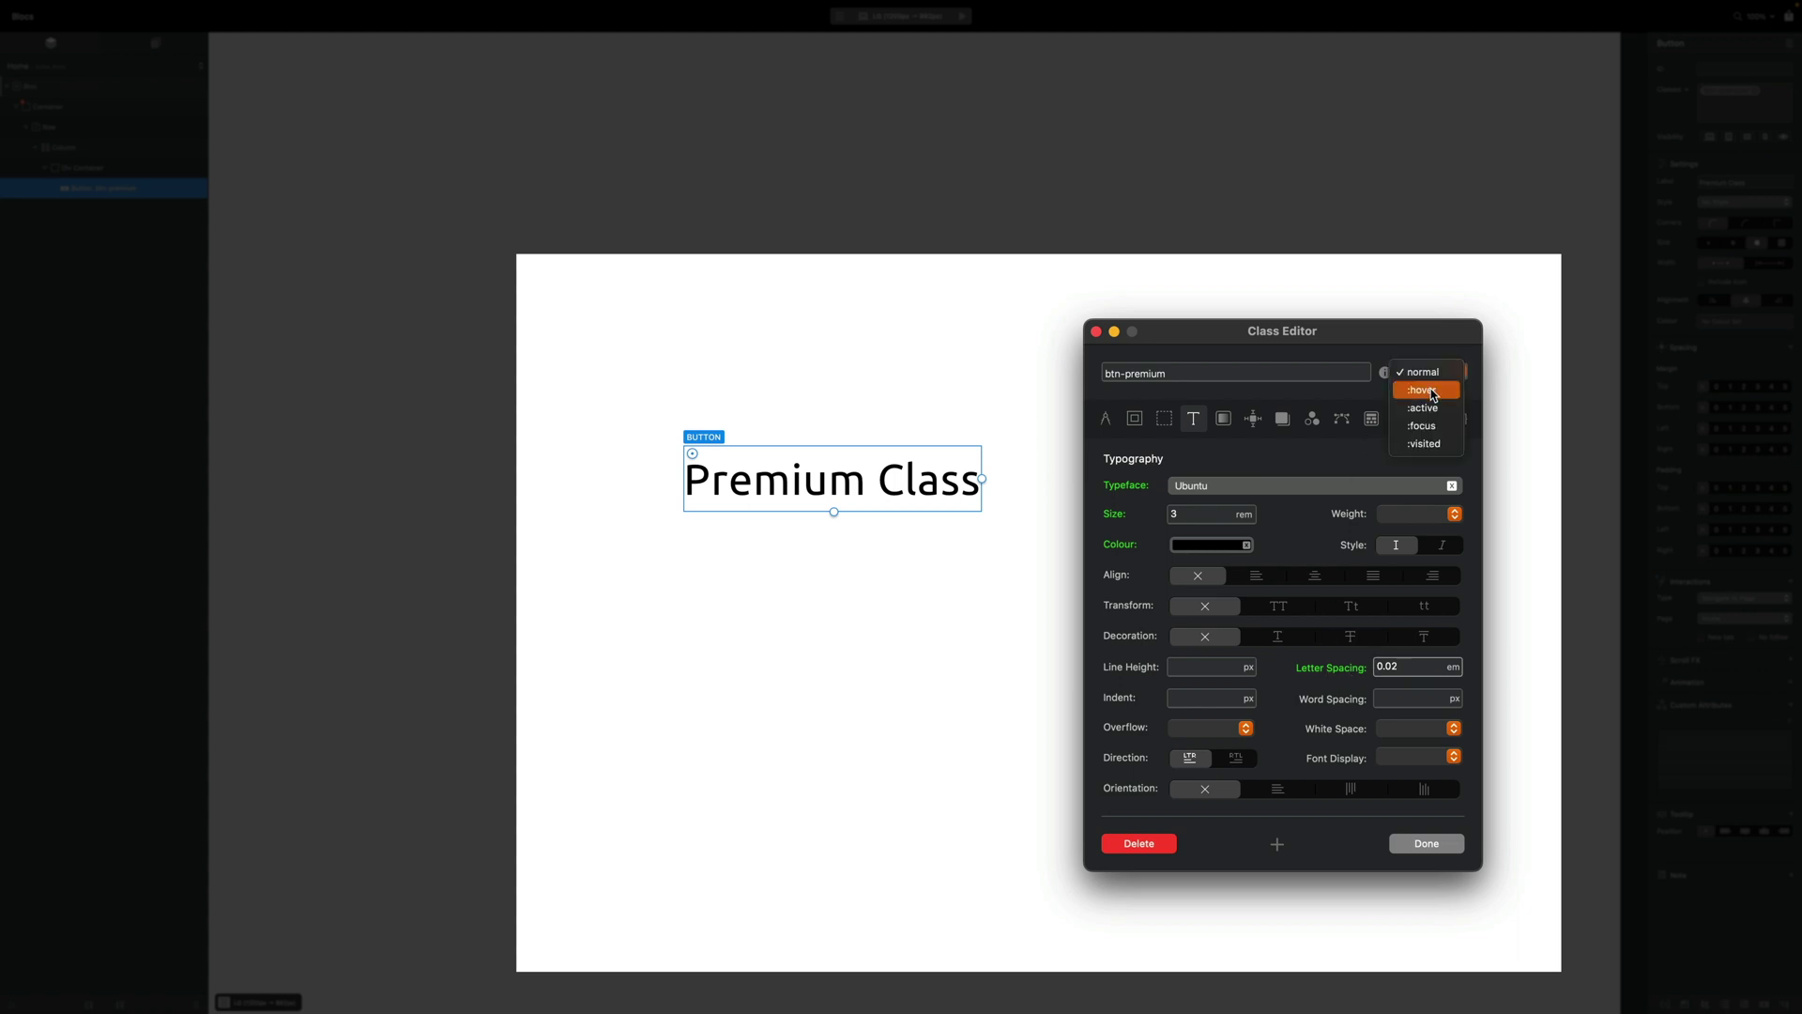
- Give the :hover state 0.06 em letter spacing, return to the normal state, and preview
left_click(1430, 391)
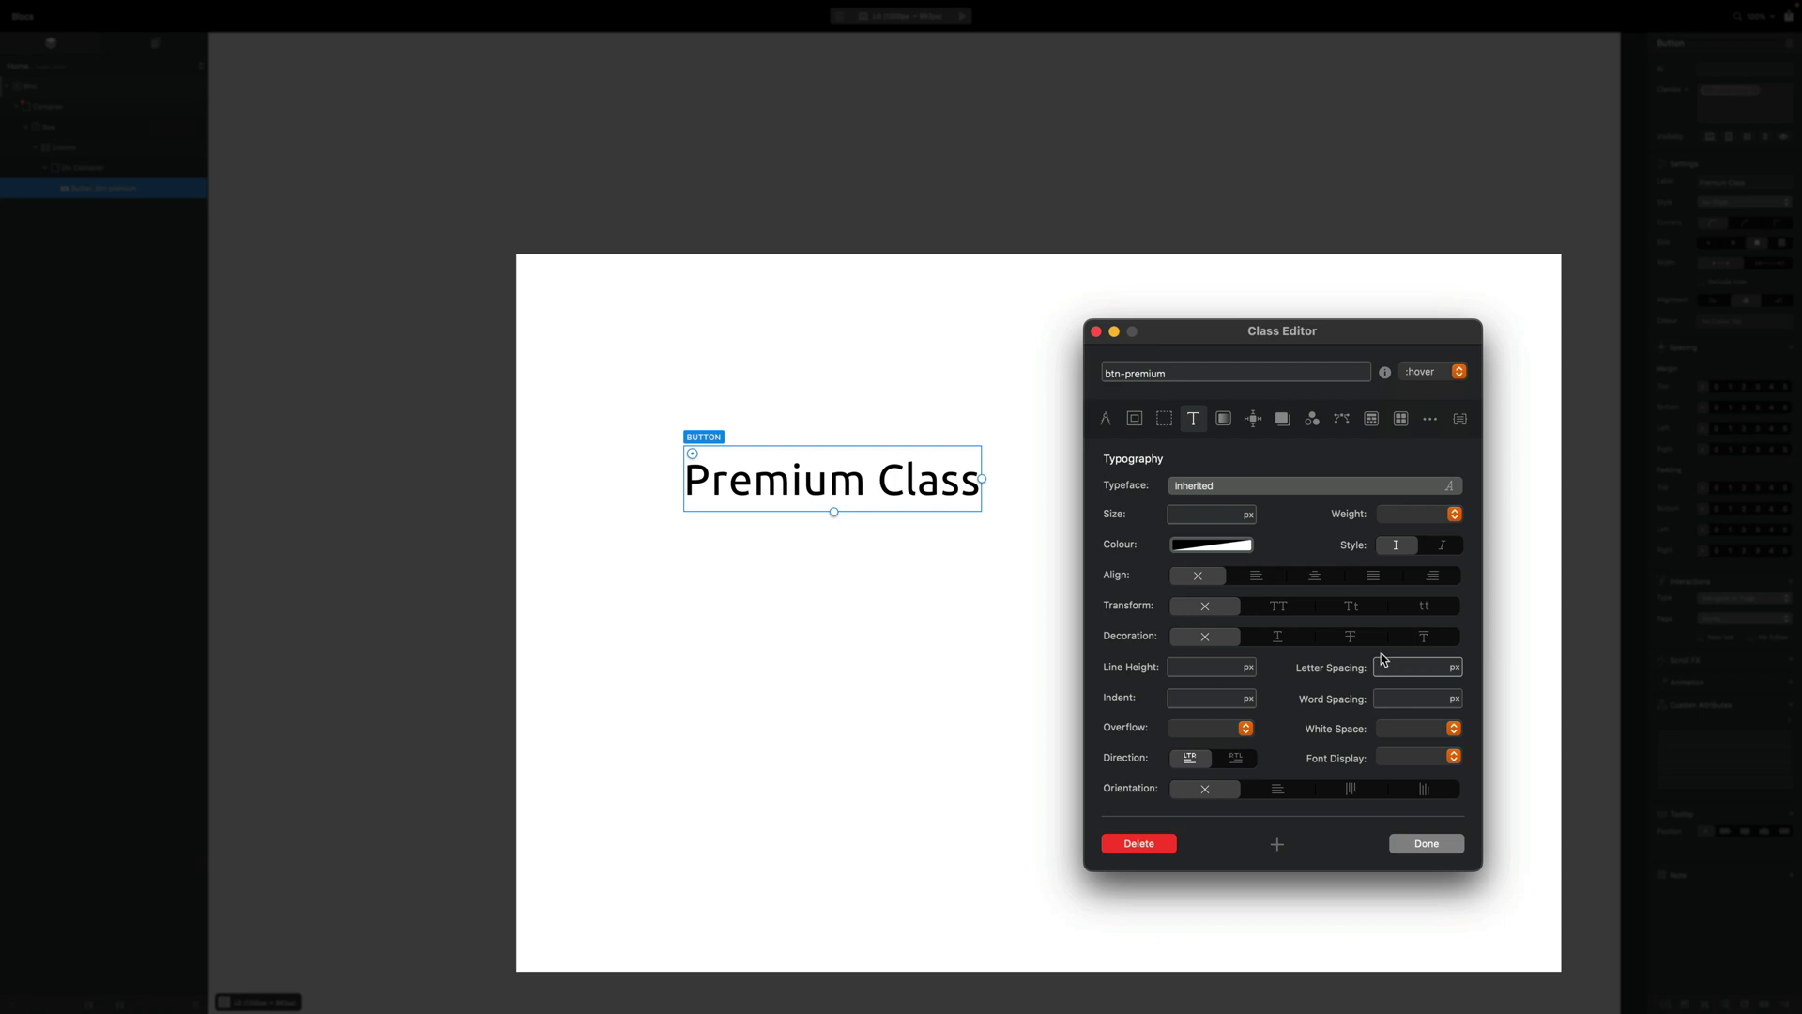
type("0.06")
left_click(1454, 372)
left_click(1384, 402)
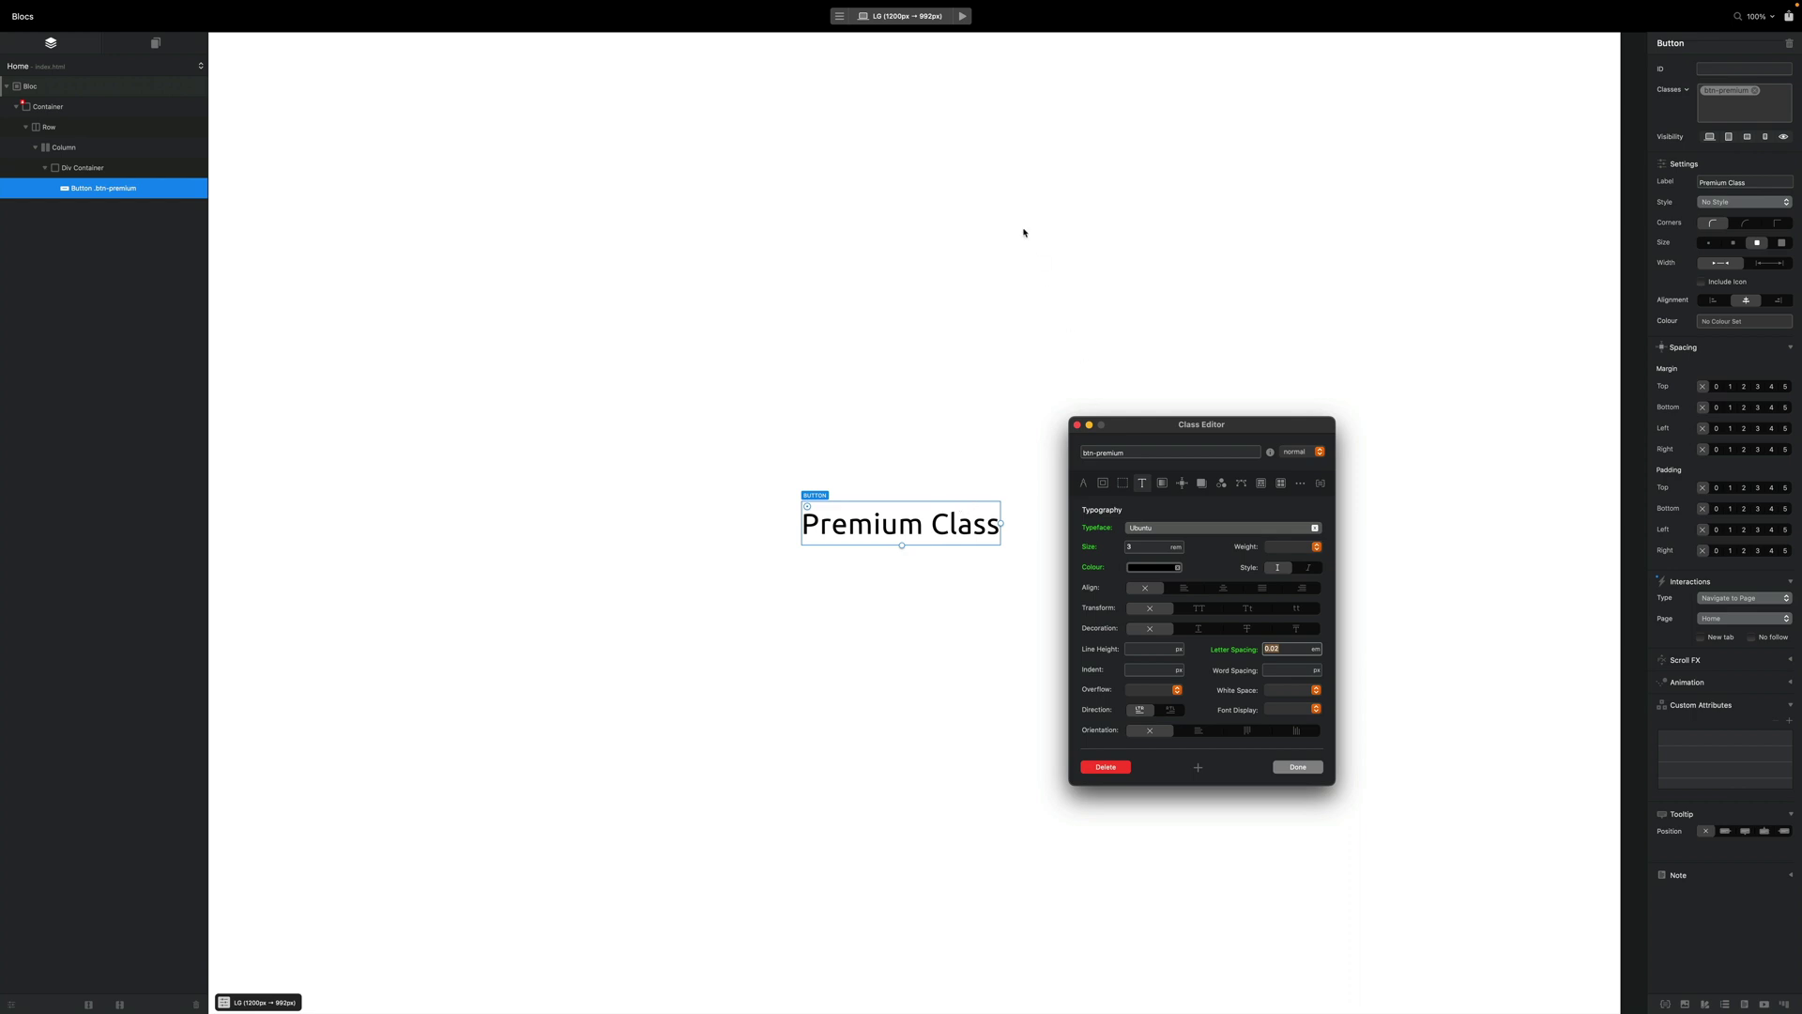
left_click(962, 16)
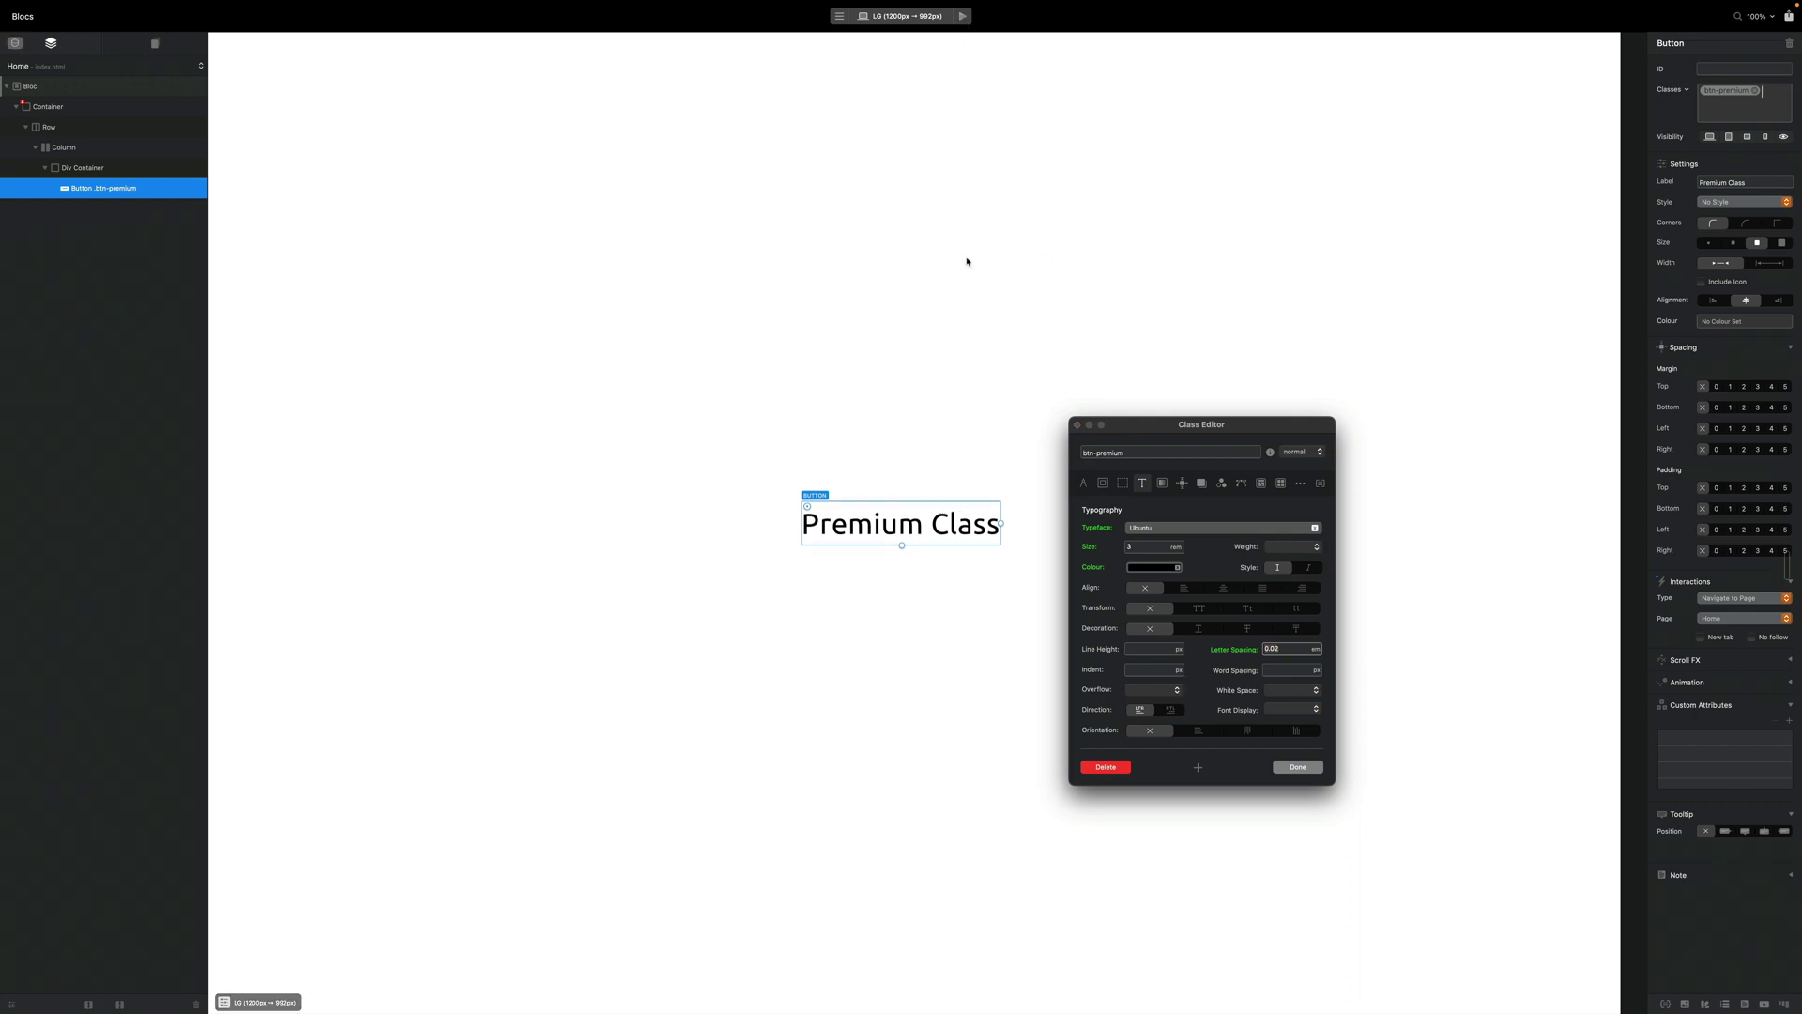
key("ctrl+Left")
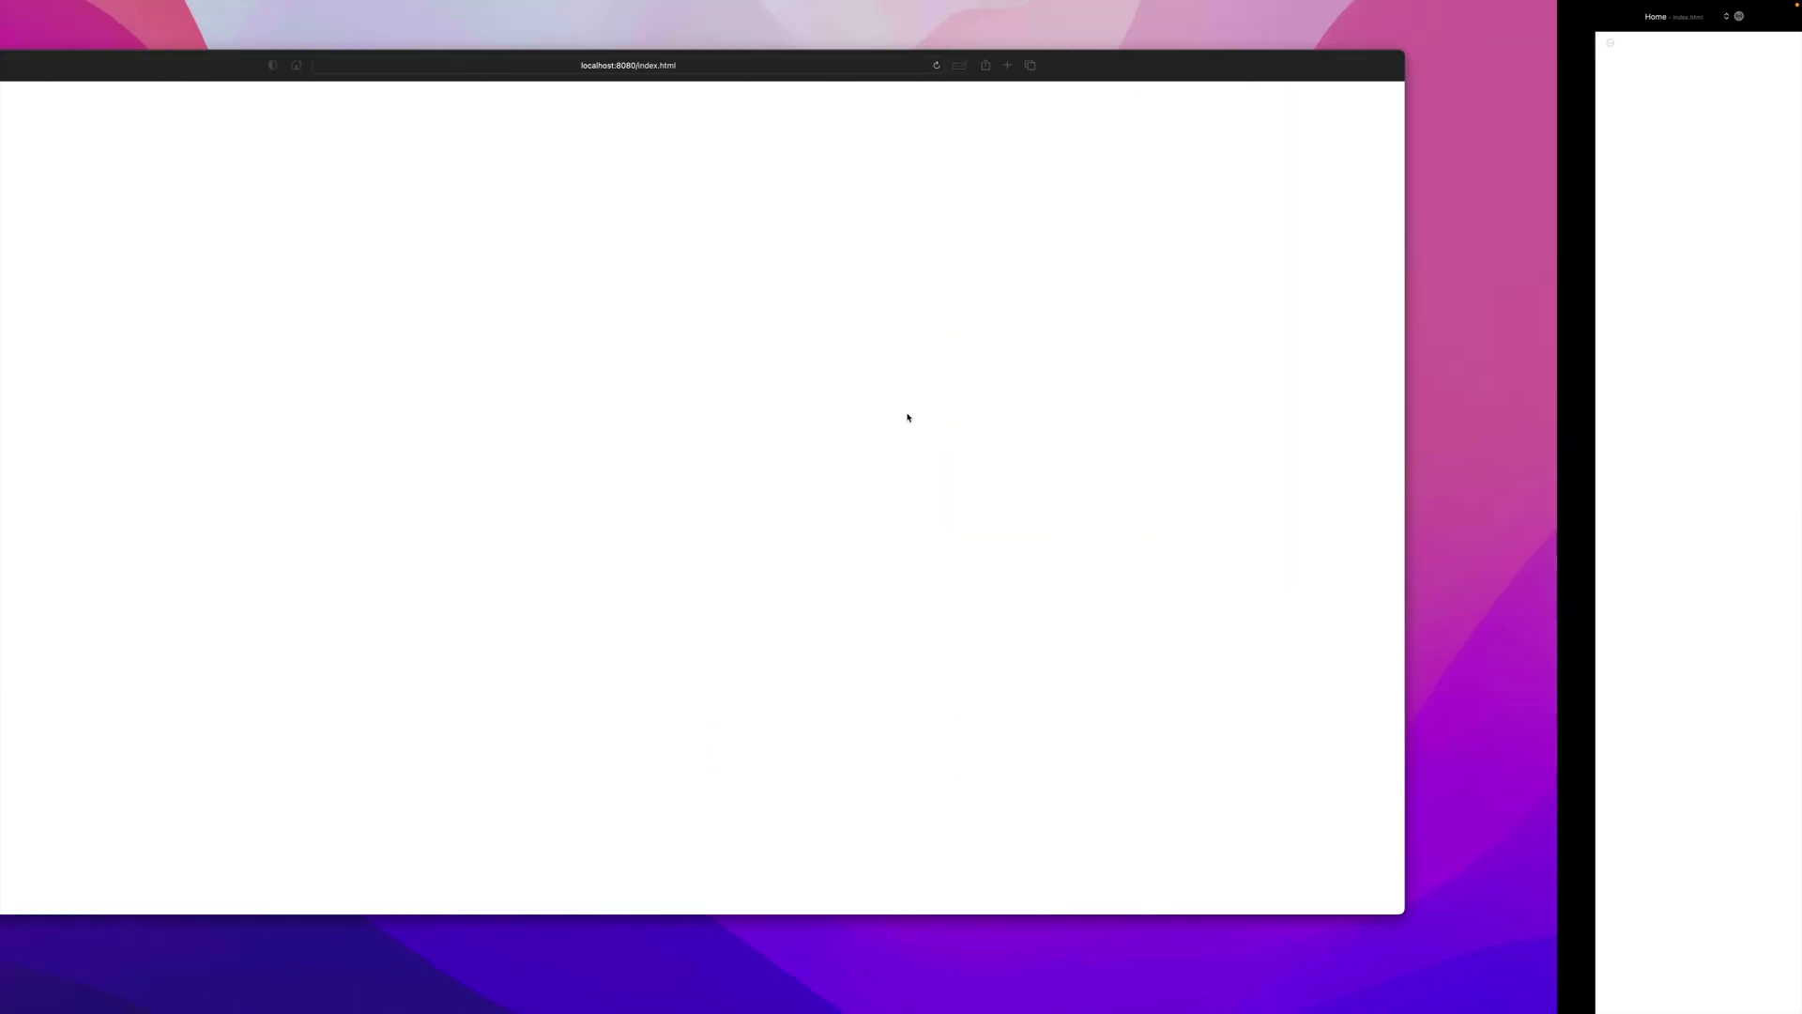
- Reload localhost:8080/index.html in Safari to view the Premium Class button
key("super+r")
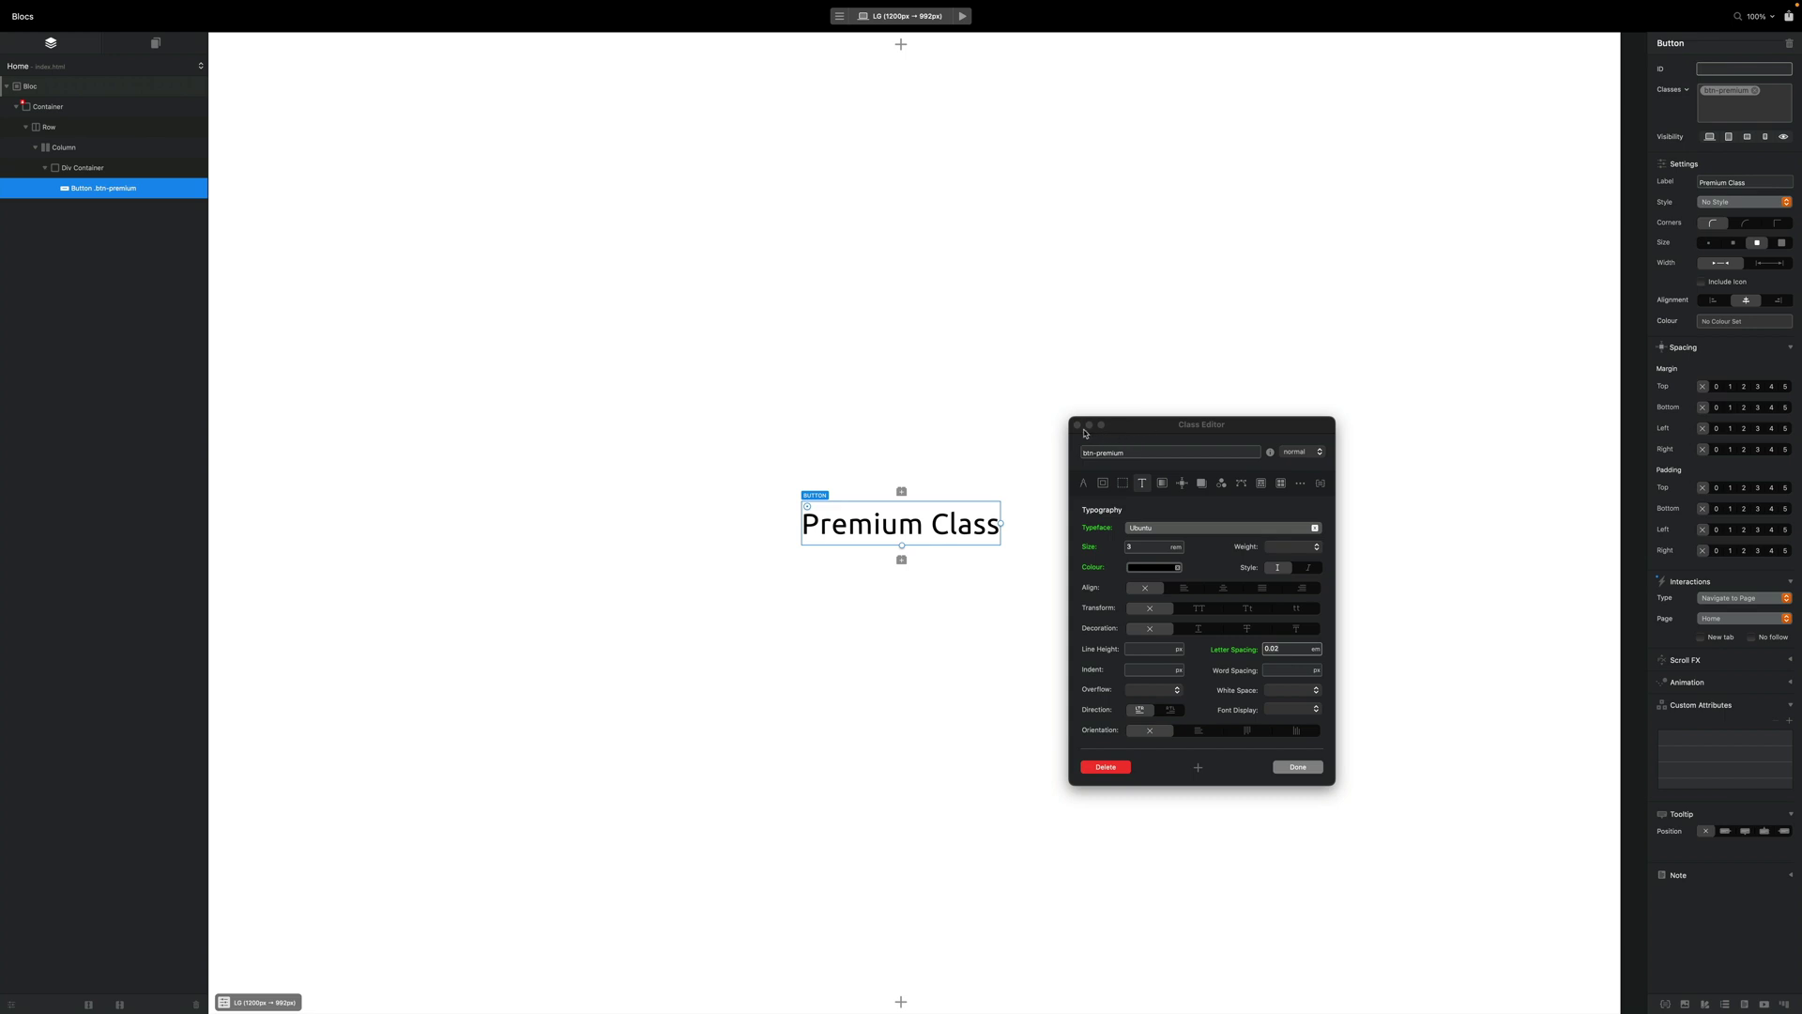
- Create ::before and ::after pseudo versions of btn-premium and open the ::before class
left_click(1665, 1004)
left_click_drag(1408, 378, 1169, 400)
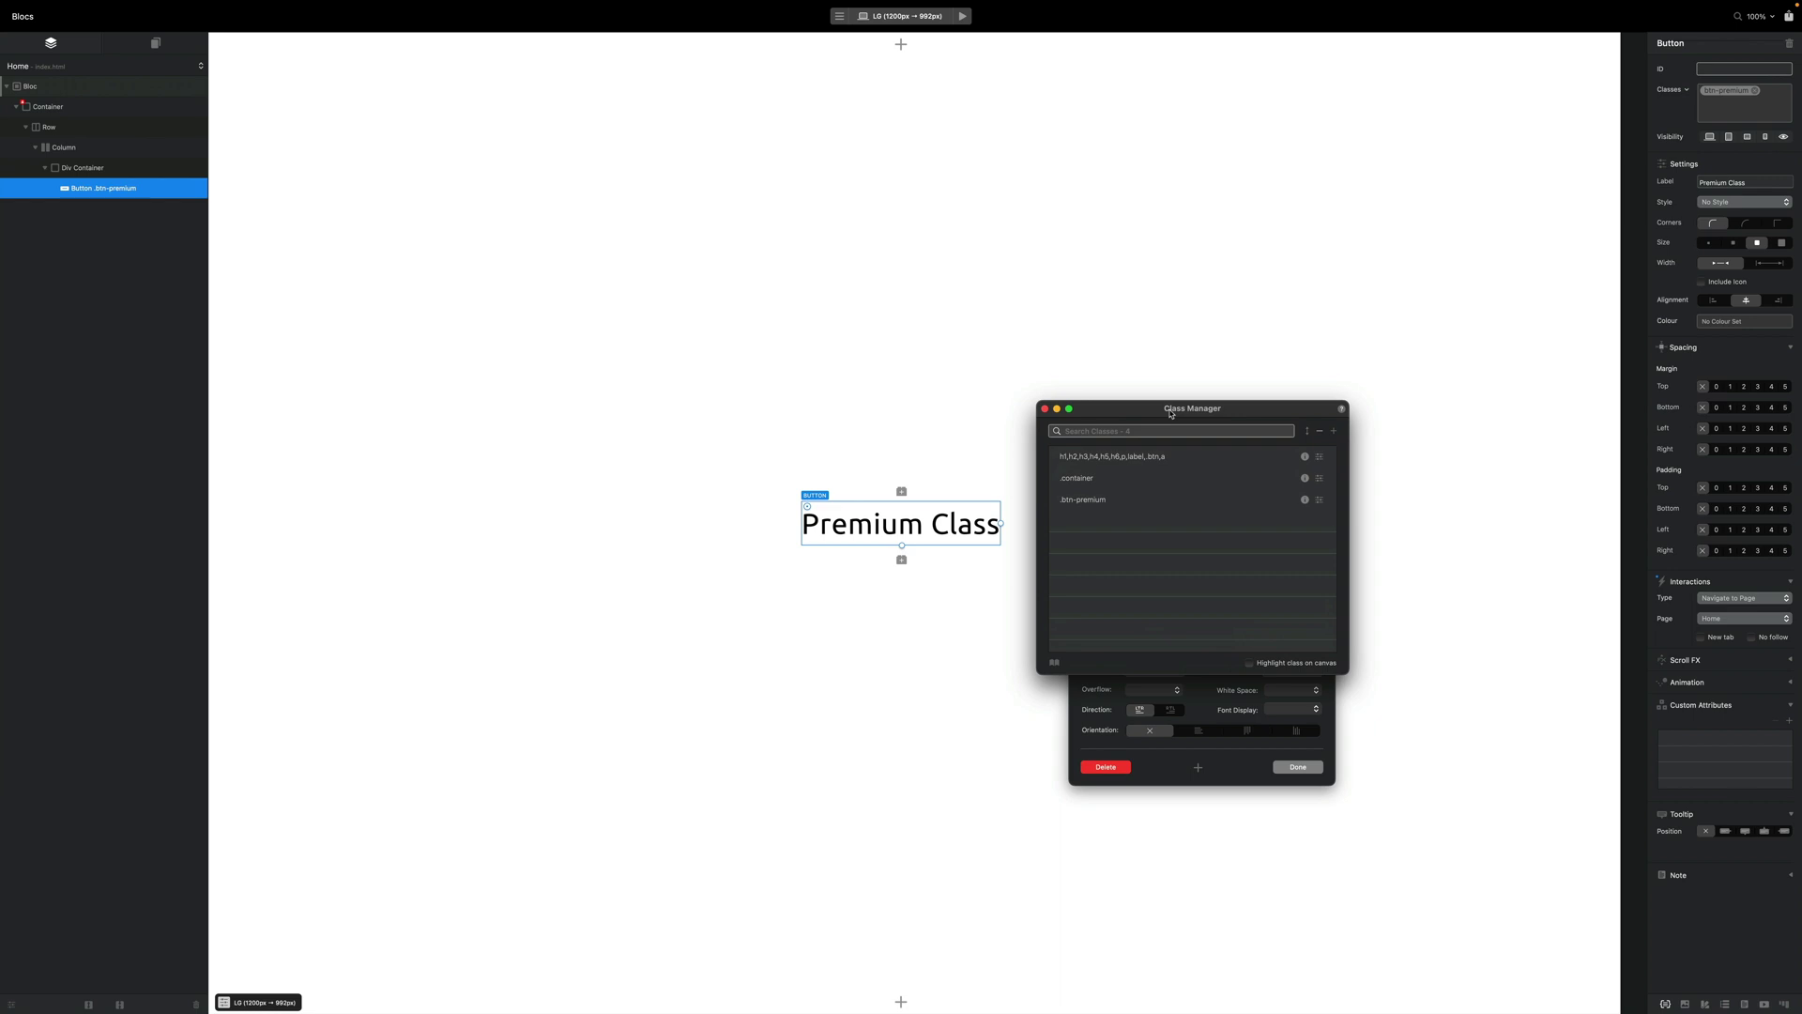
left_click(1111, 503)
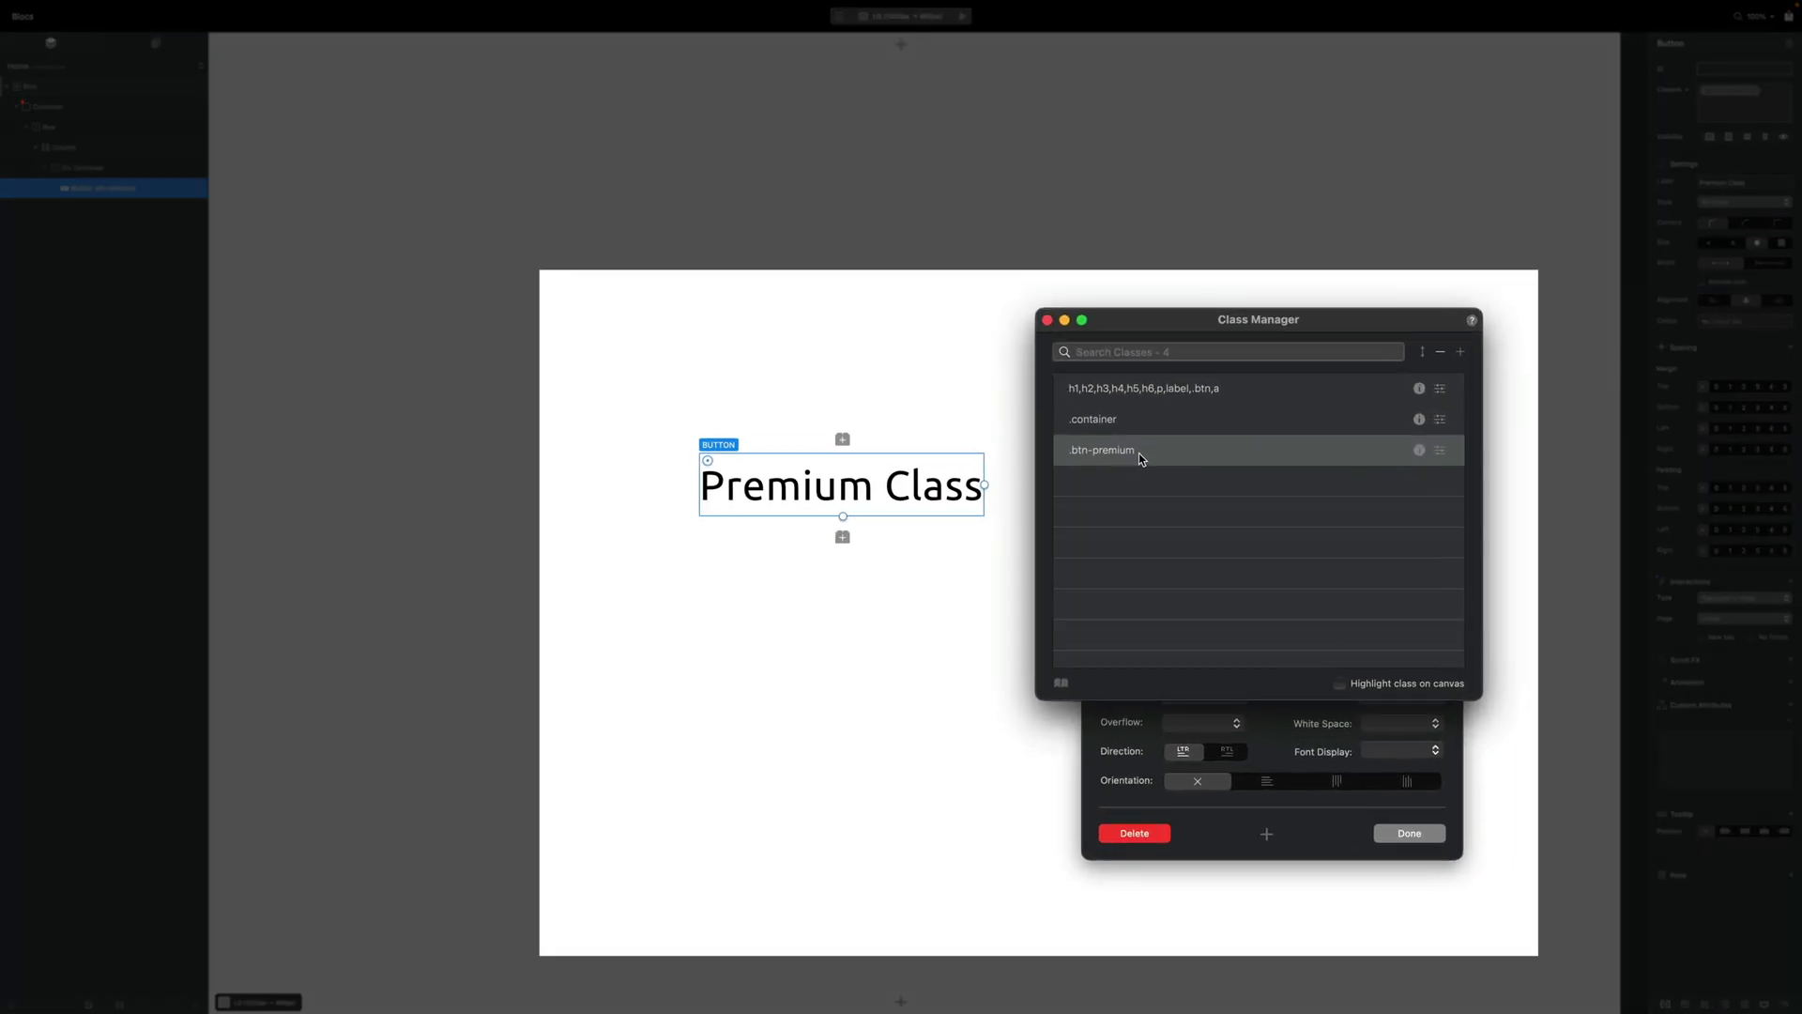
right_click(1111, 502)
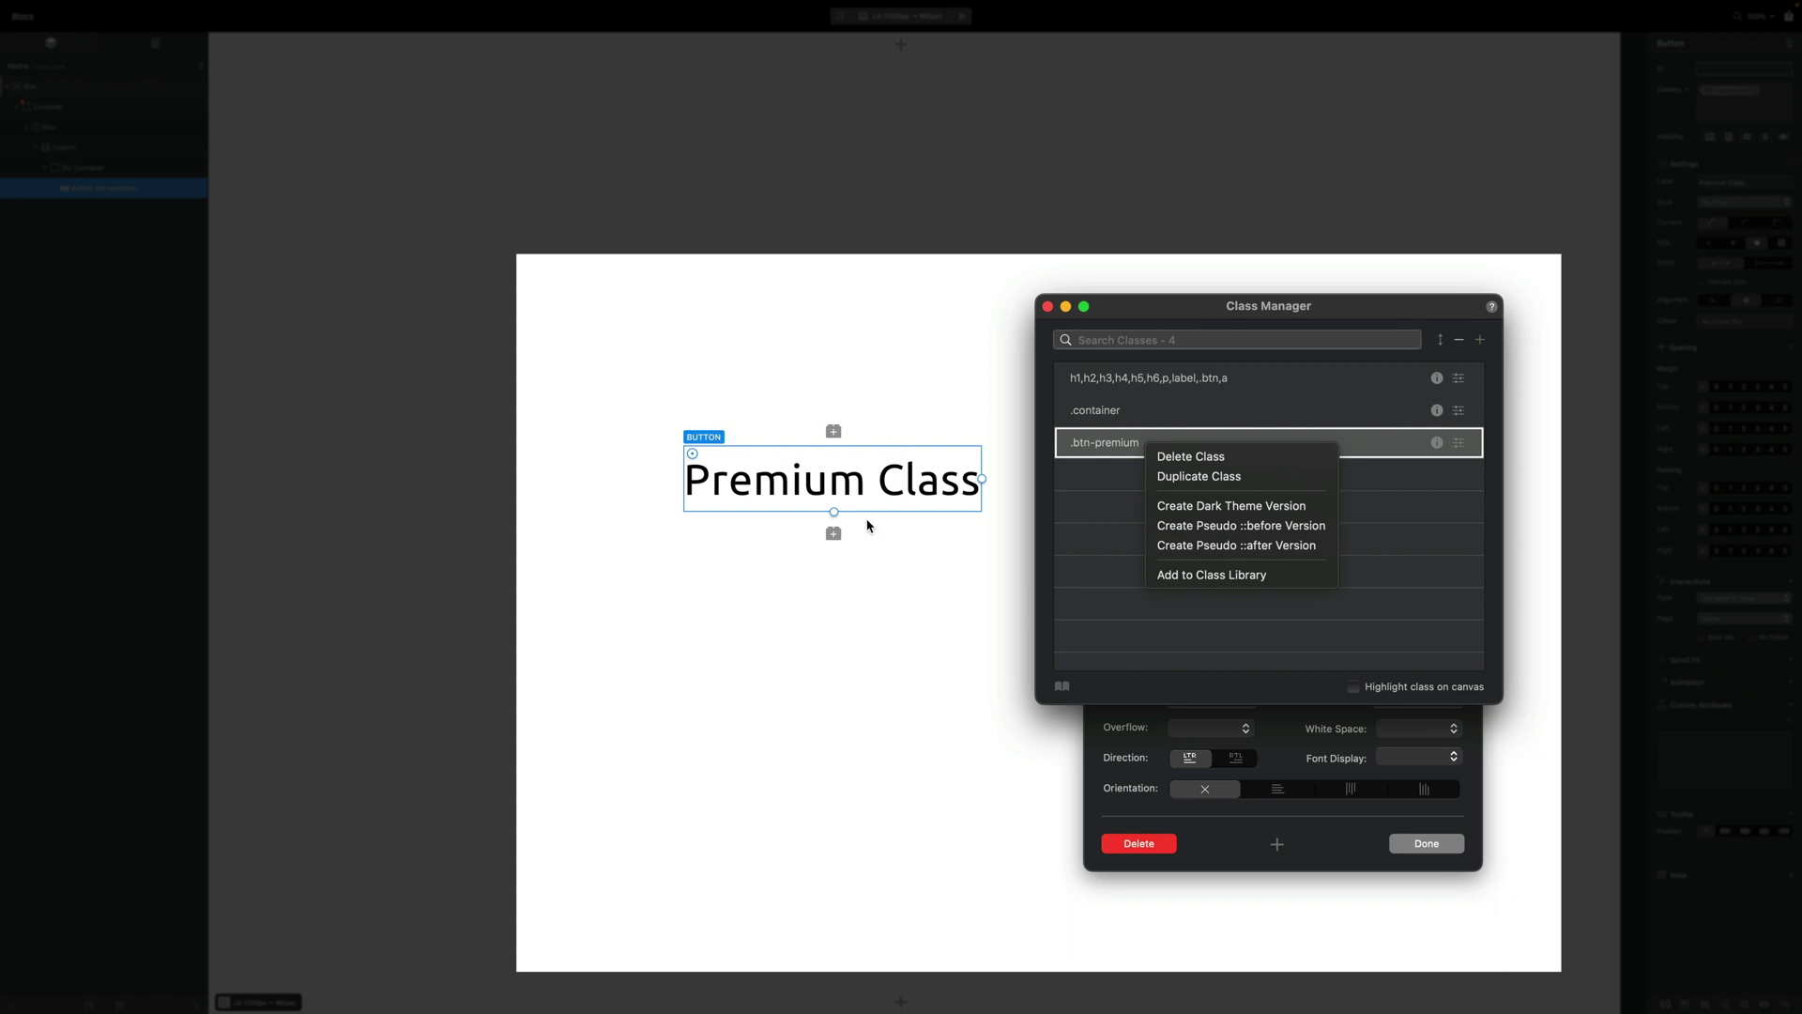
left_click(1249, 526)
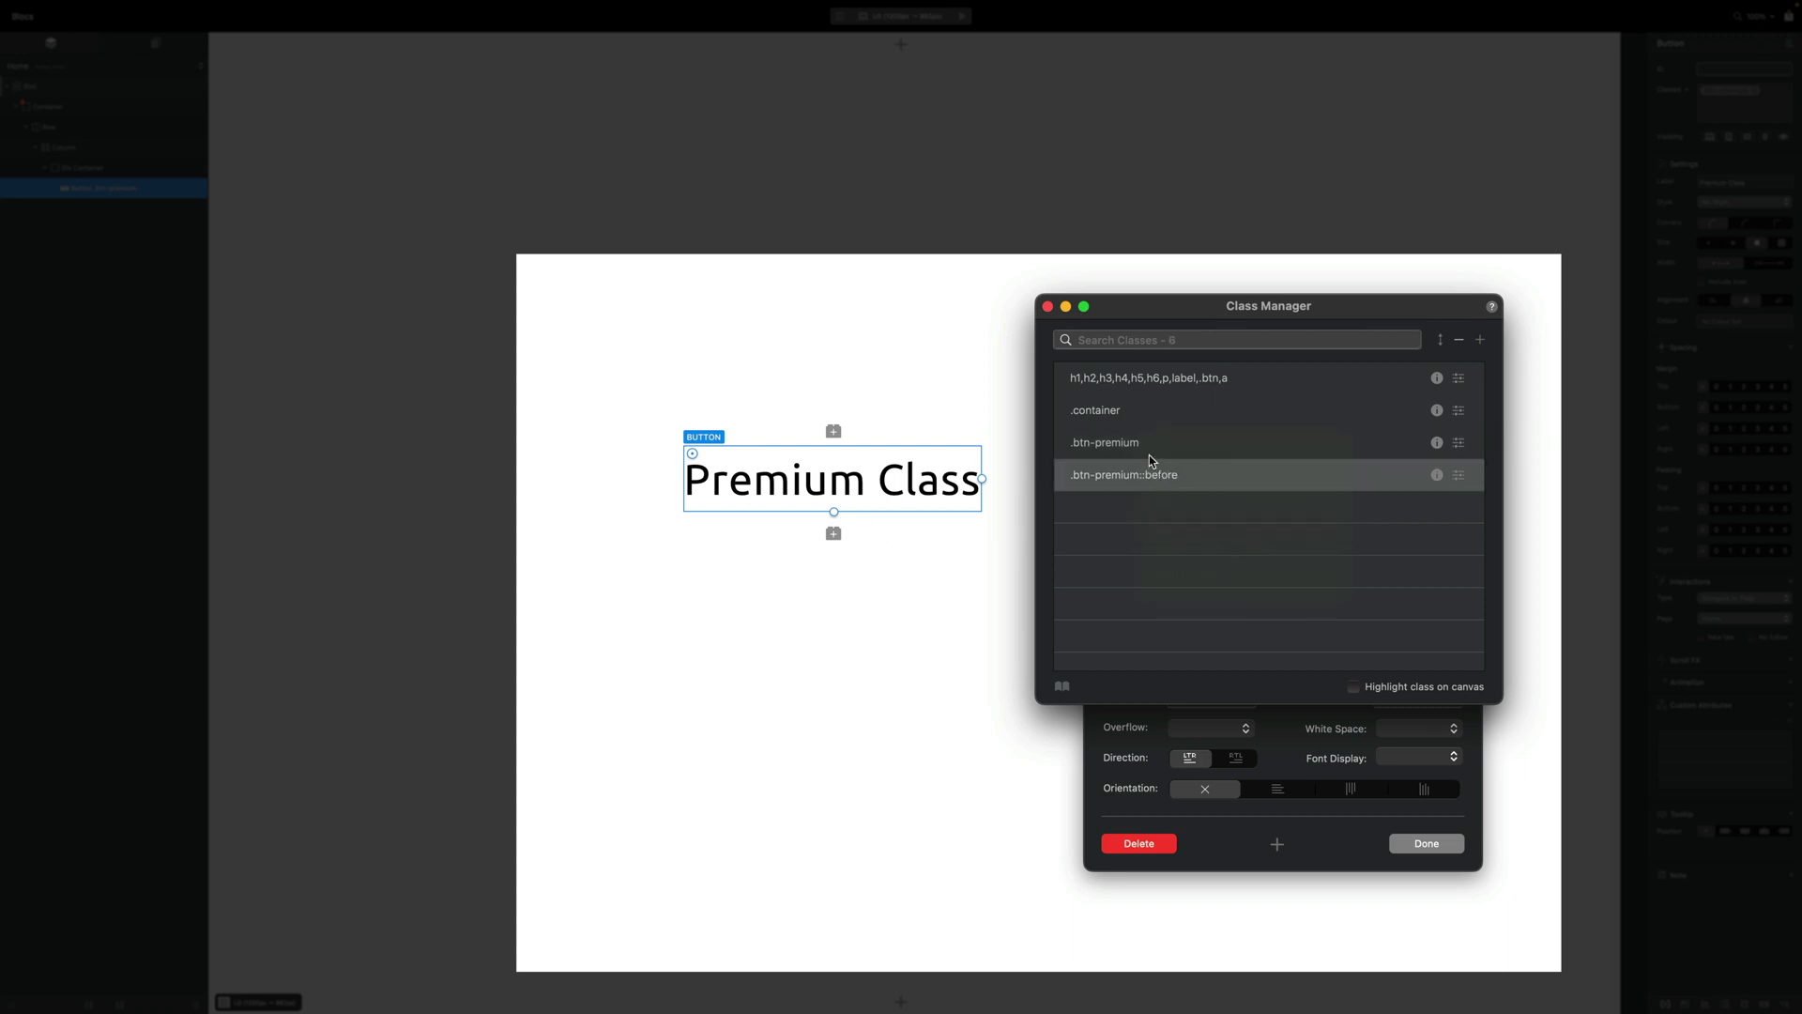
right_click(1157, 448)
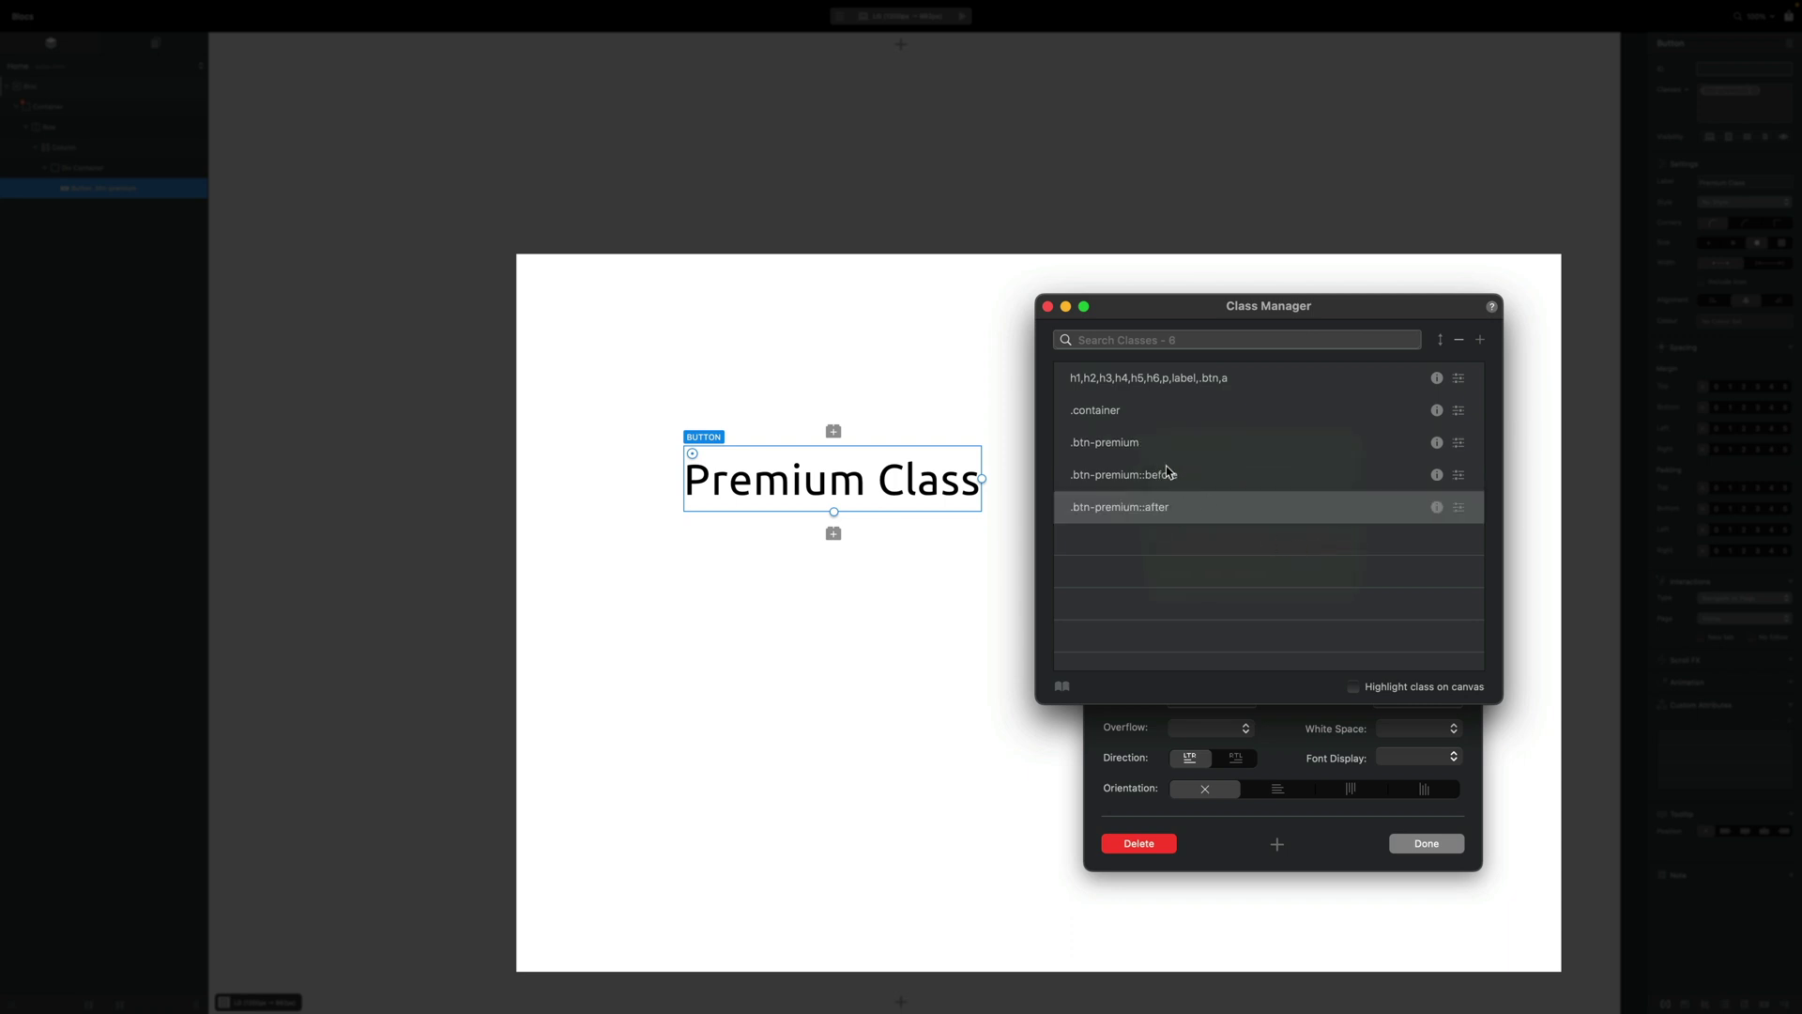
left_click(1179, 481)
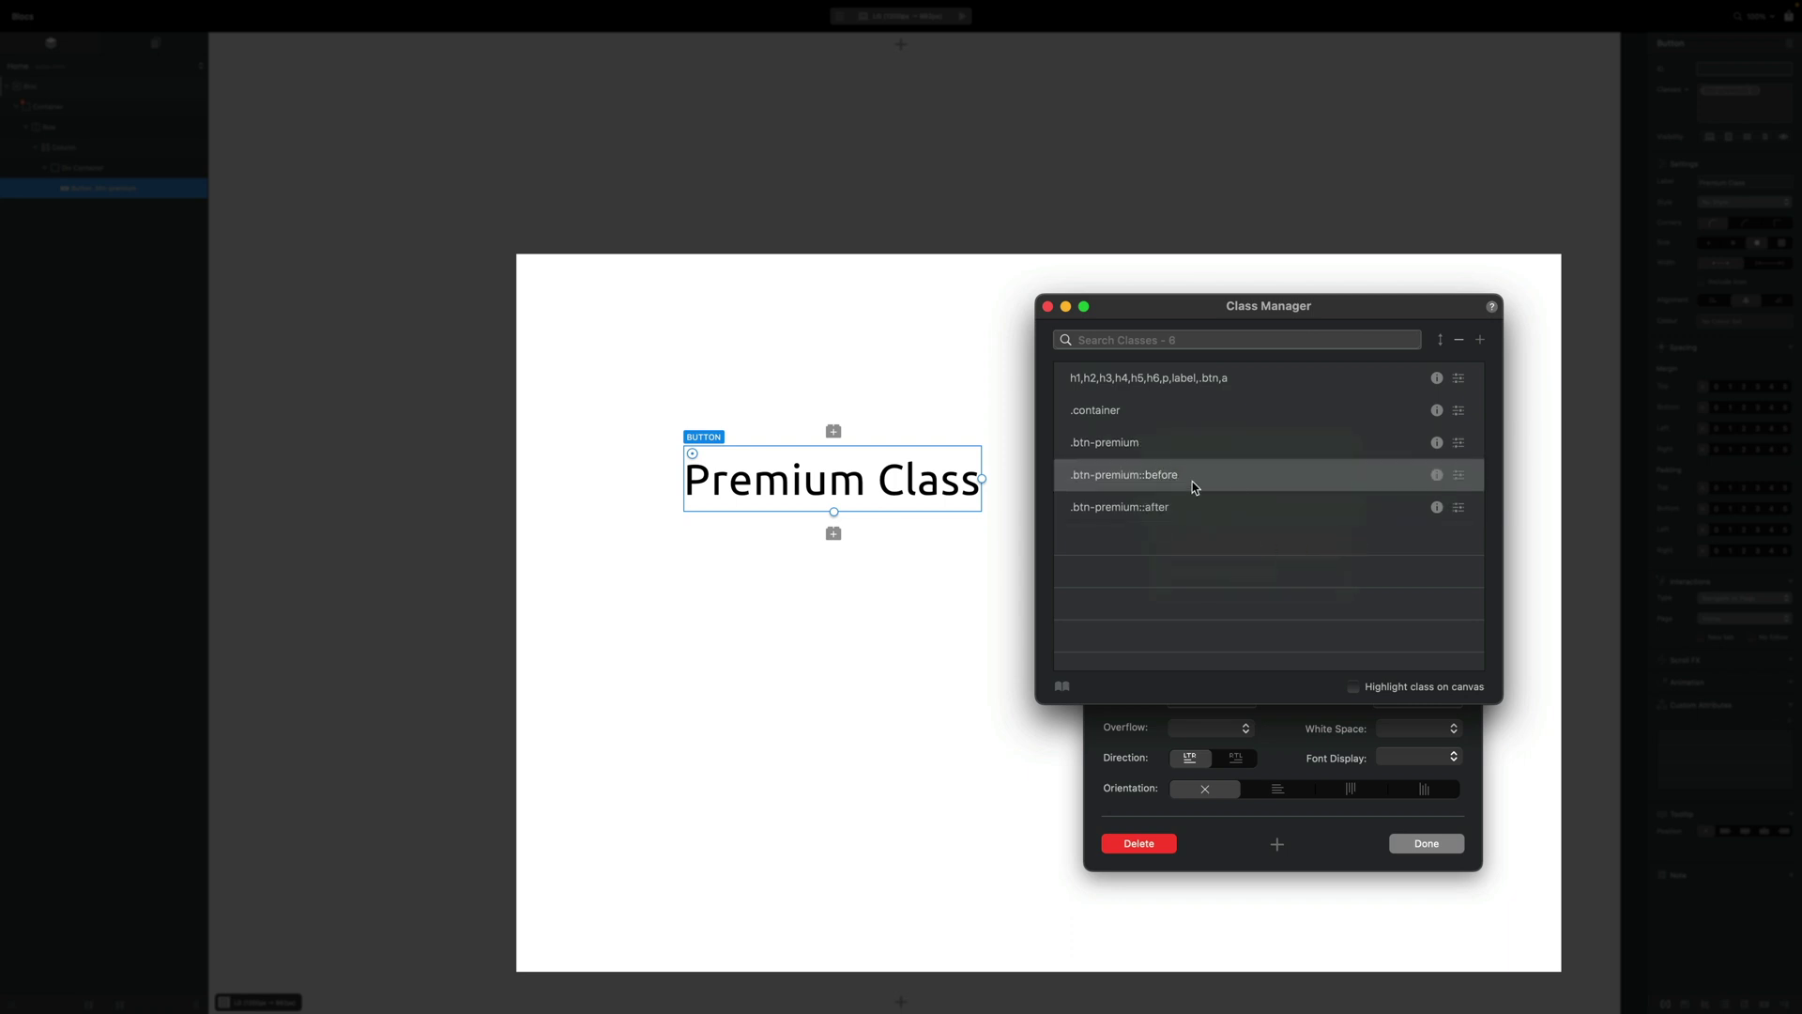
left_click(1144, 724)
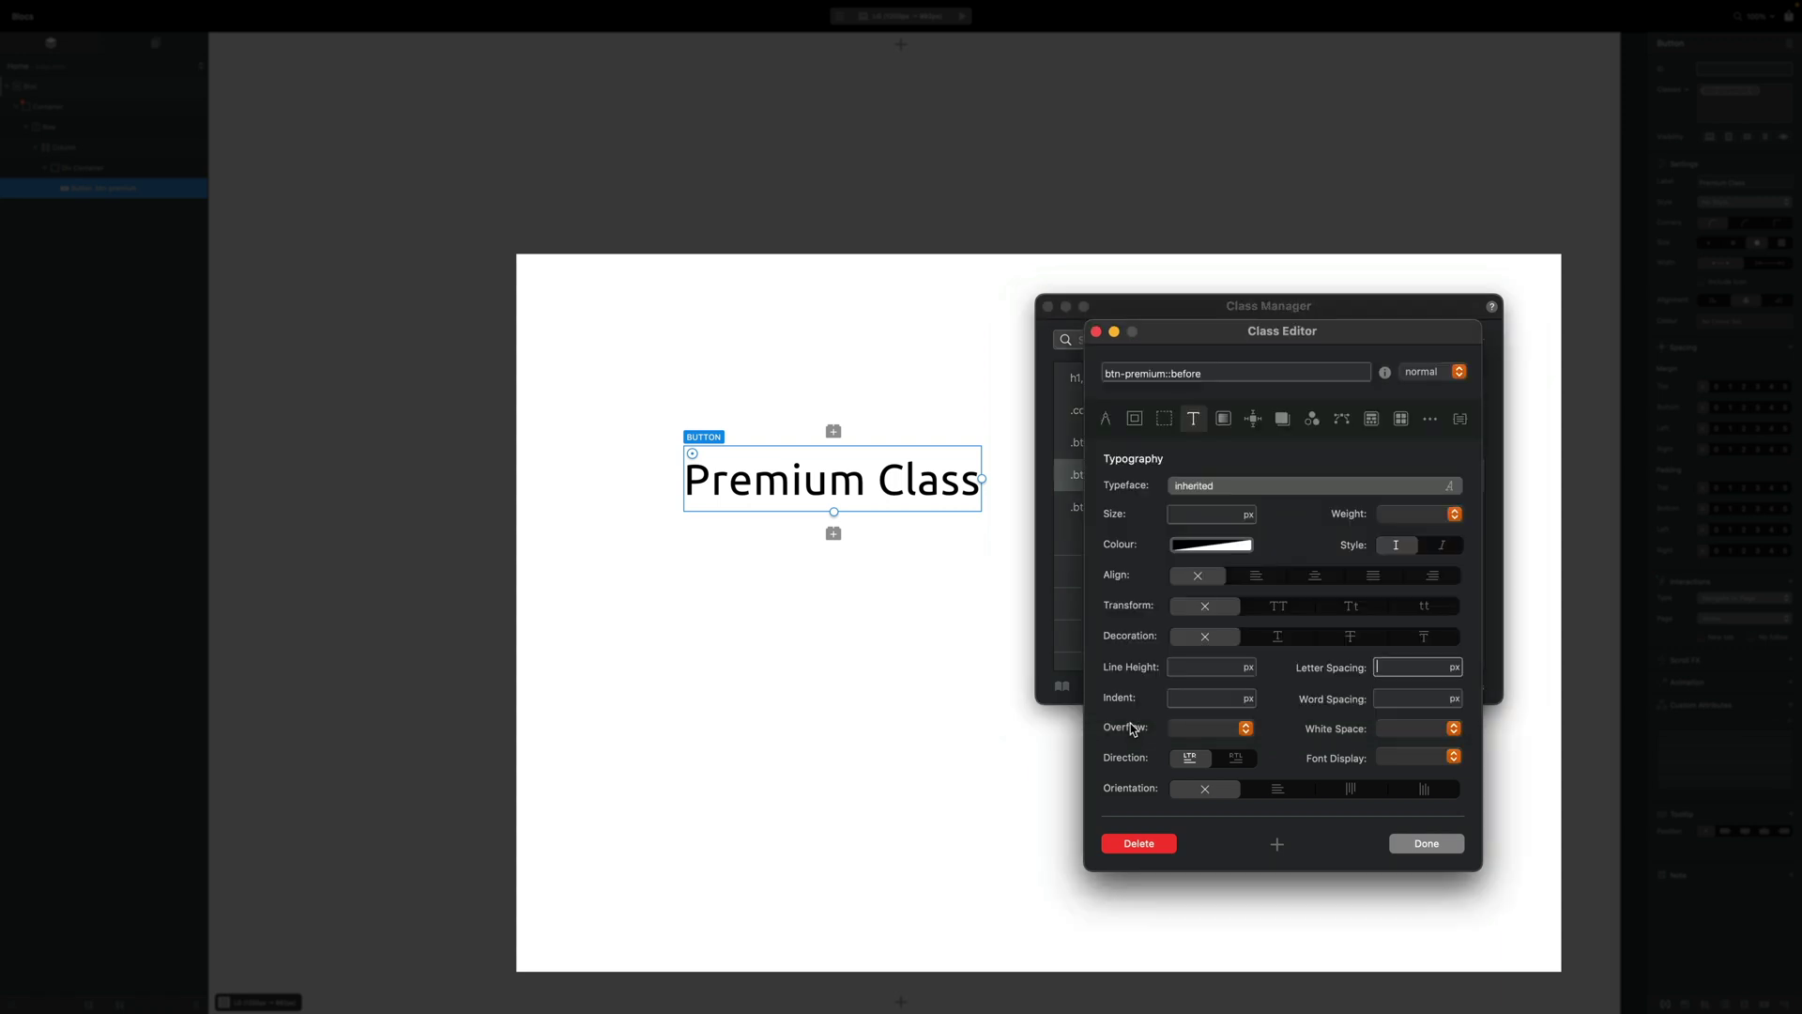
- Size btn-premium::before to 100% width and 2 px height
left_click(1106, 420)
left_click(1252, 488)
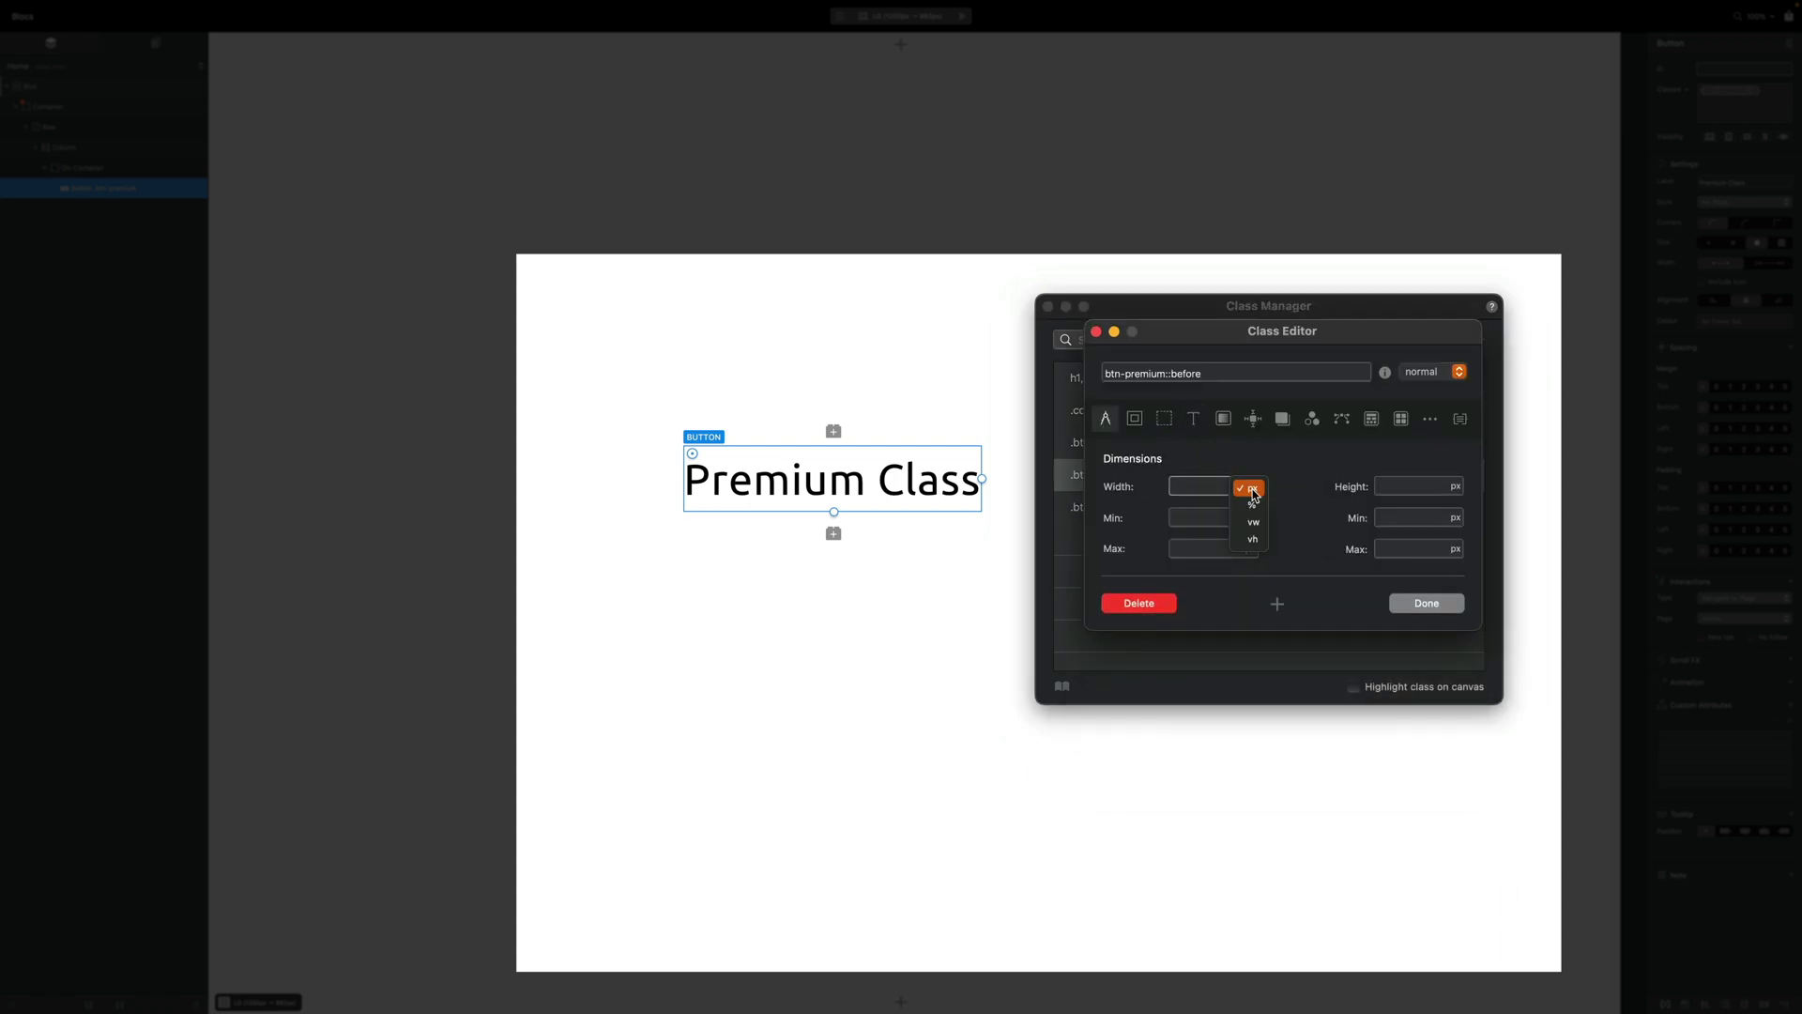
left_click(1251, 505)
left_click(1200, 489)
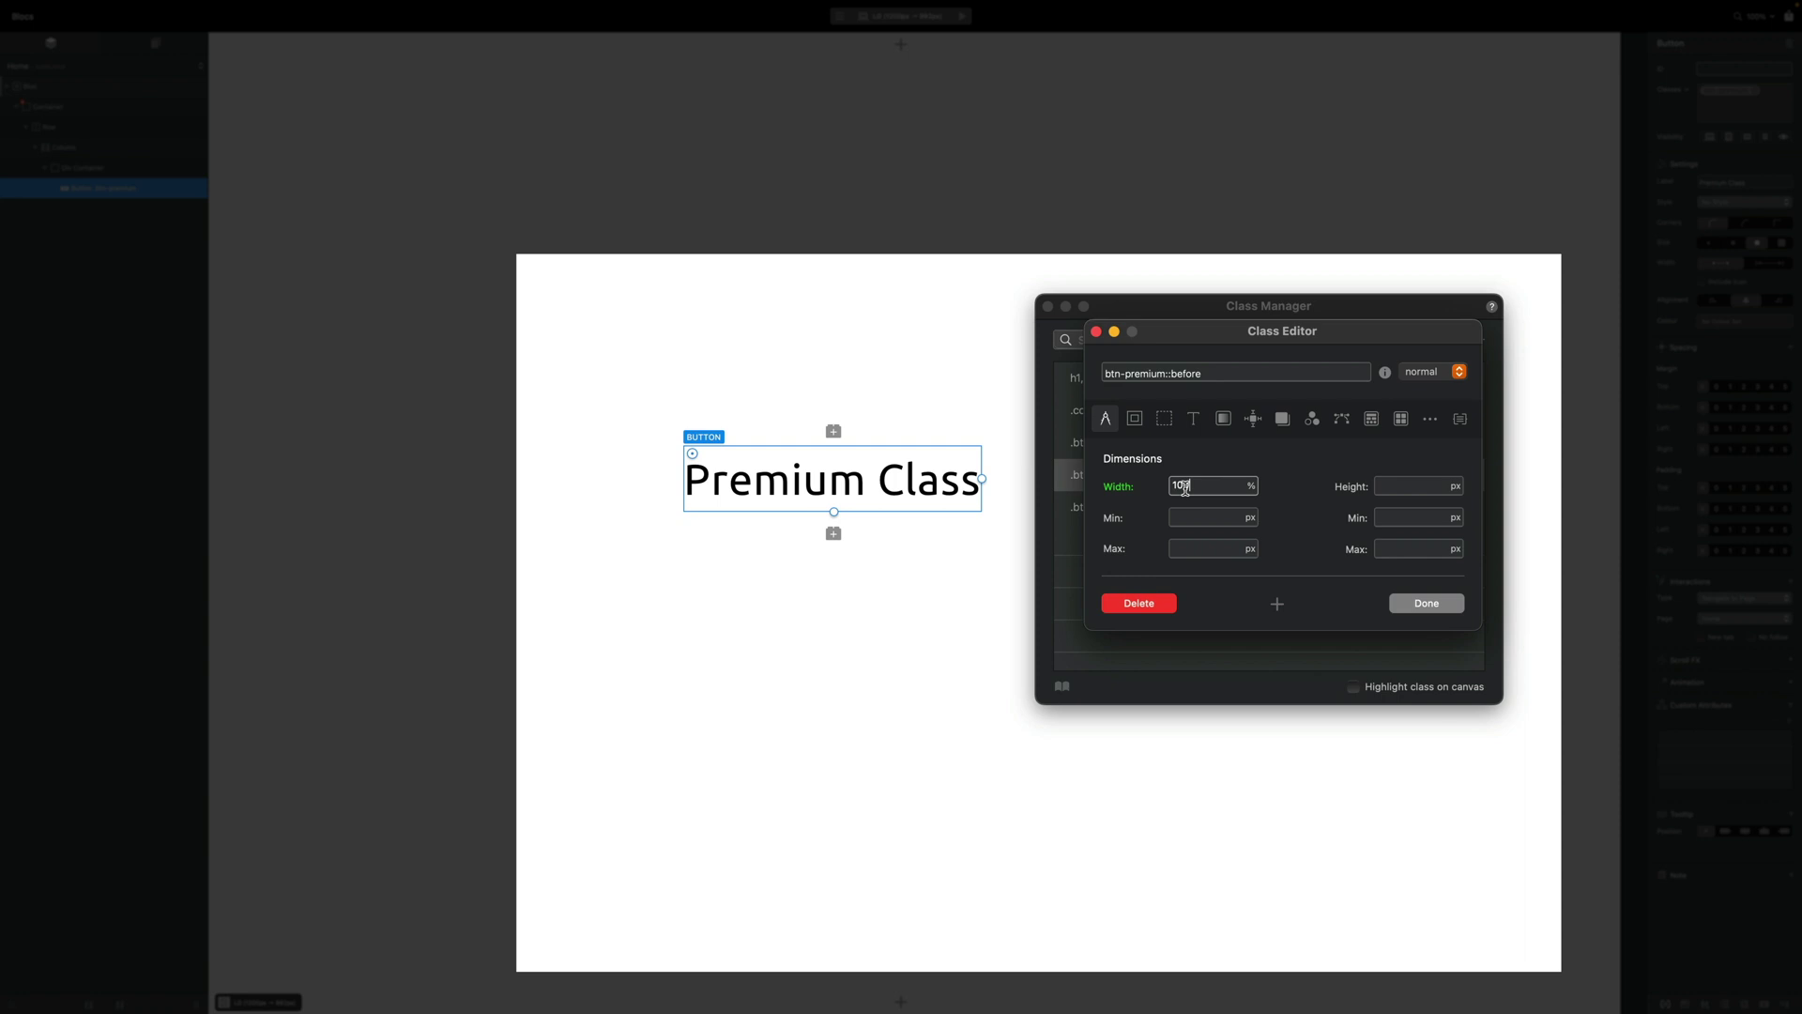
key("Tab")
type("2")
- Give btn-premium::before a fully opaque black background colour
left_click(1230, 419)
left_click(1220, 576)
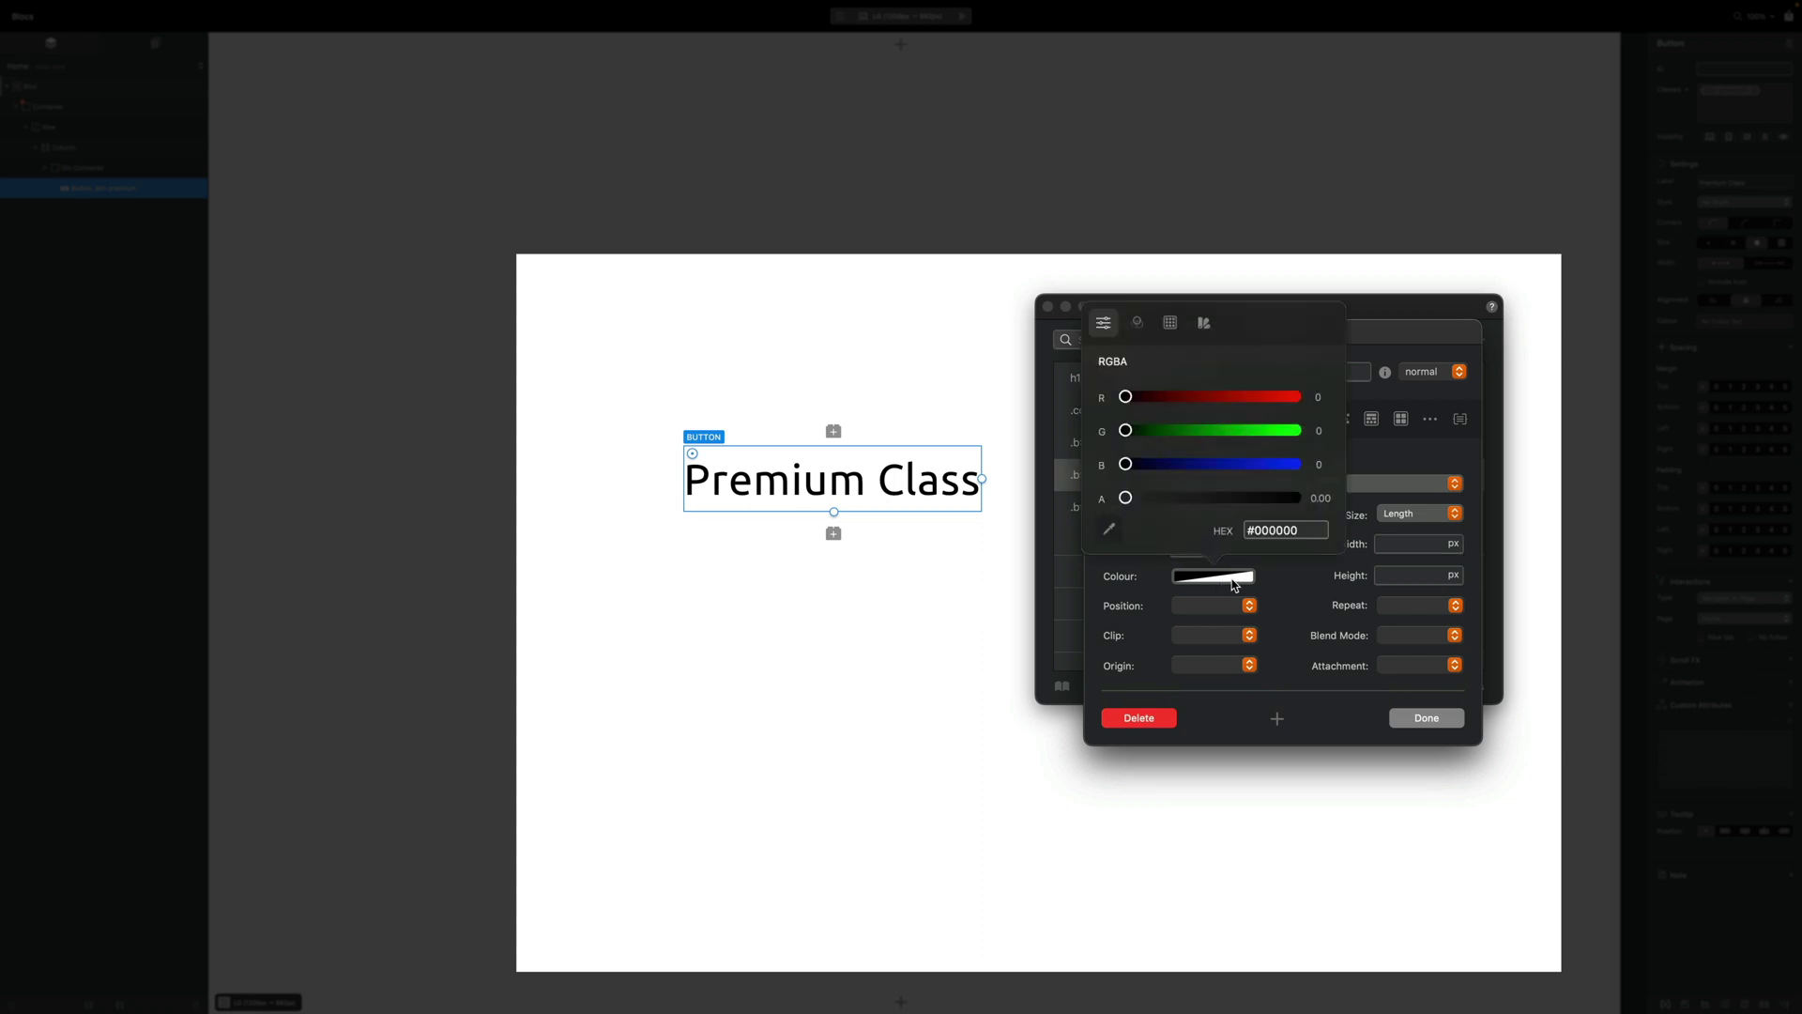
left_click(1301, 497)
left_click(1296, 590)
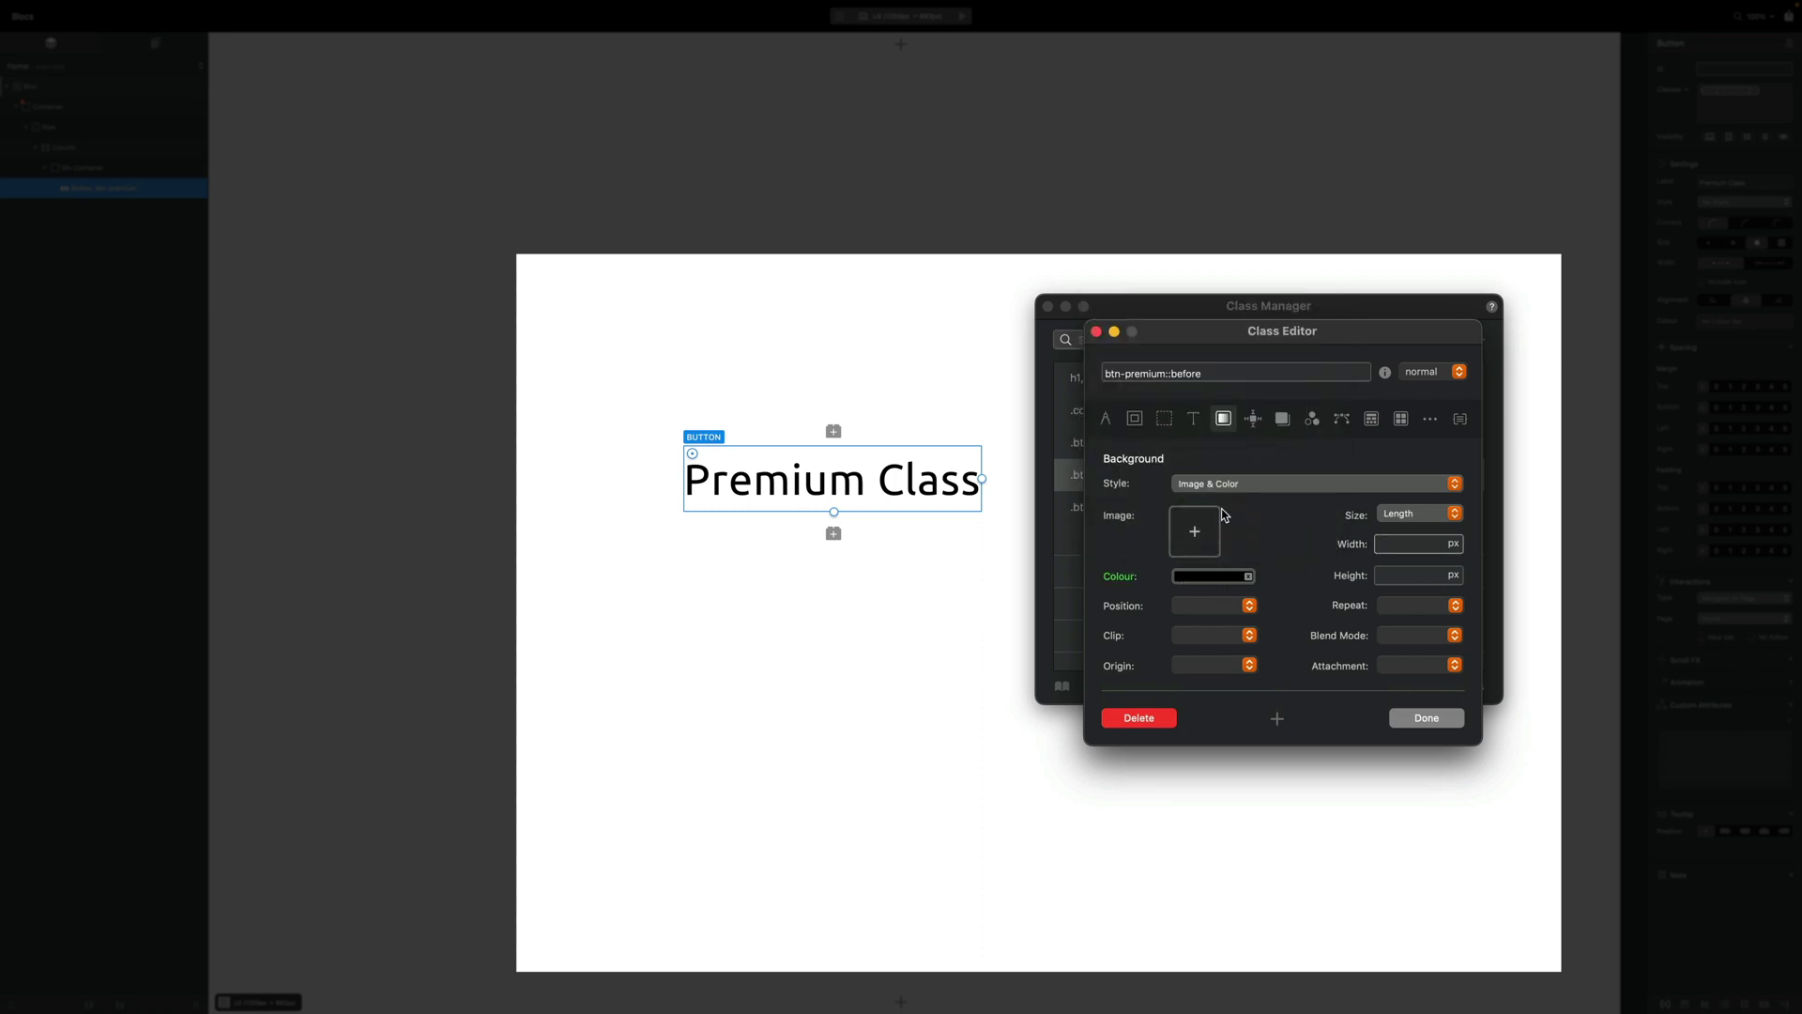
- Make the btn-premium class relatively positioned
left_click(1190, 313)
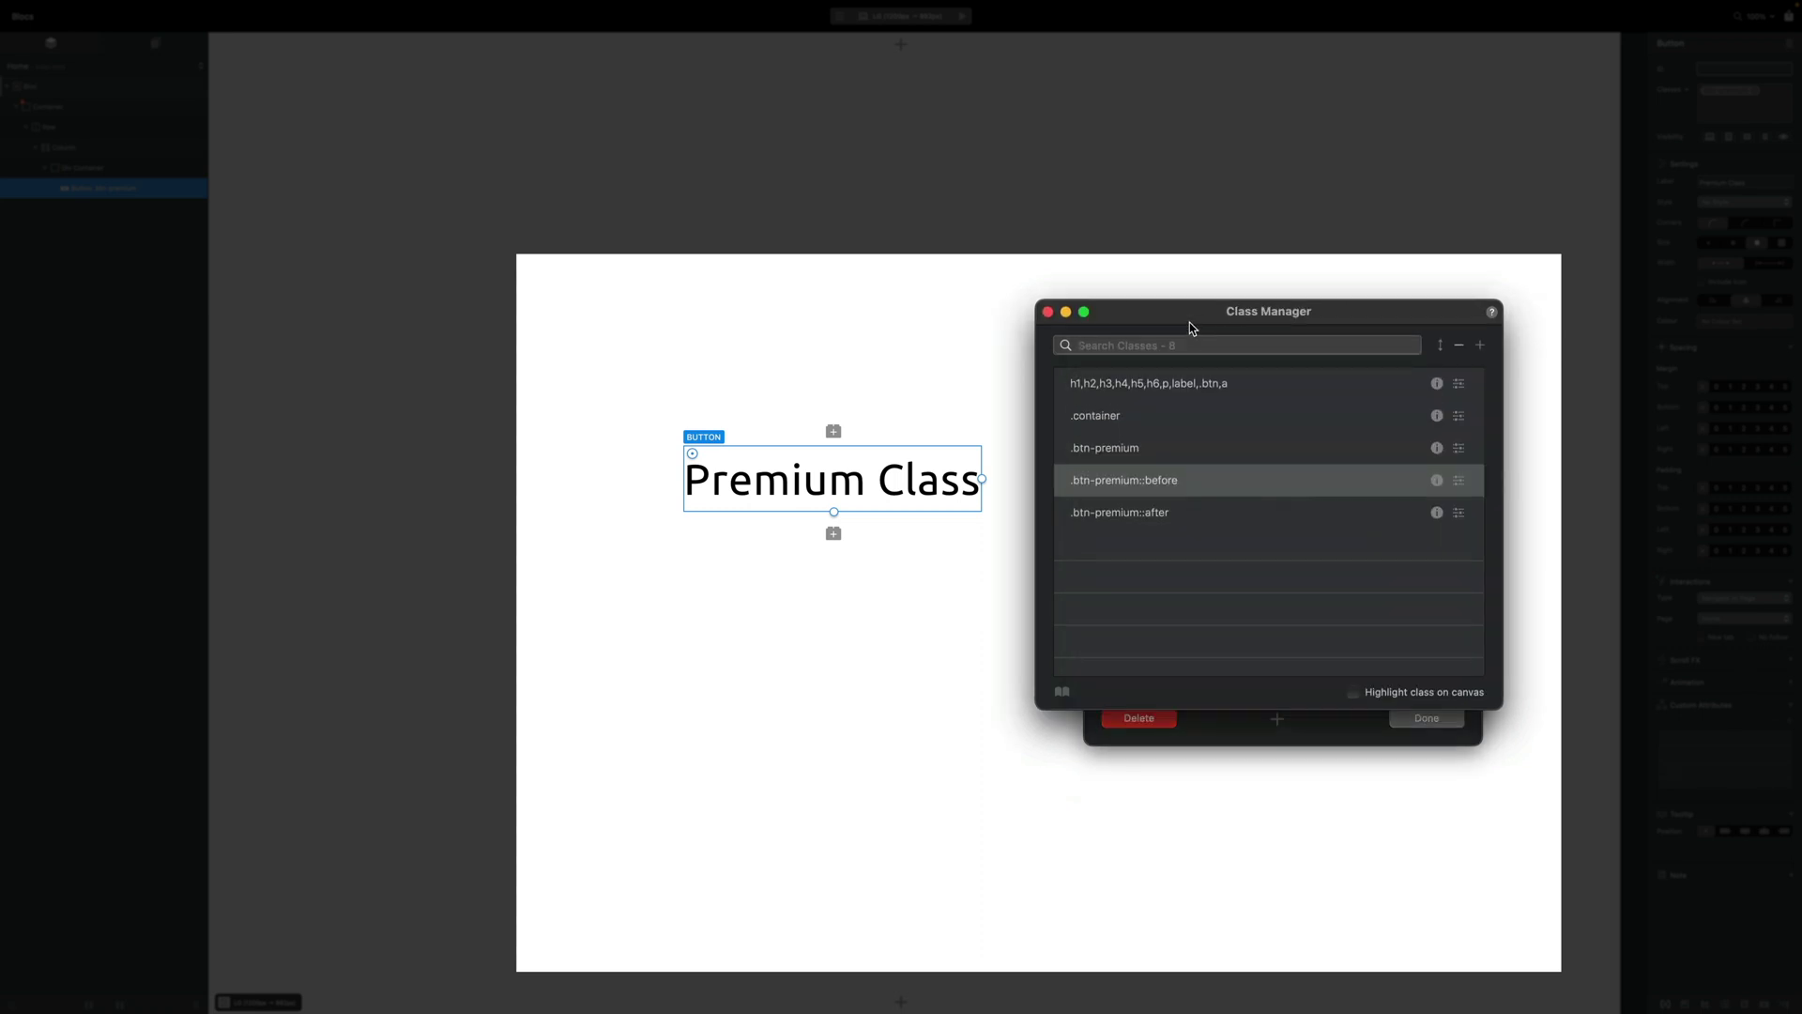
left_click(1144, 454)
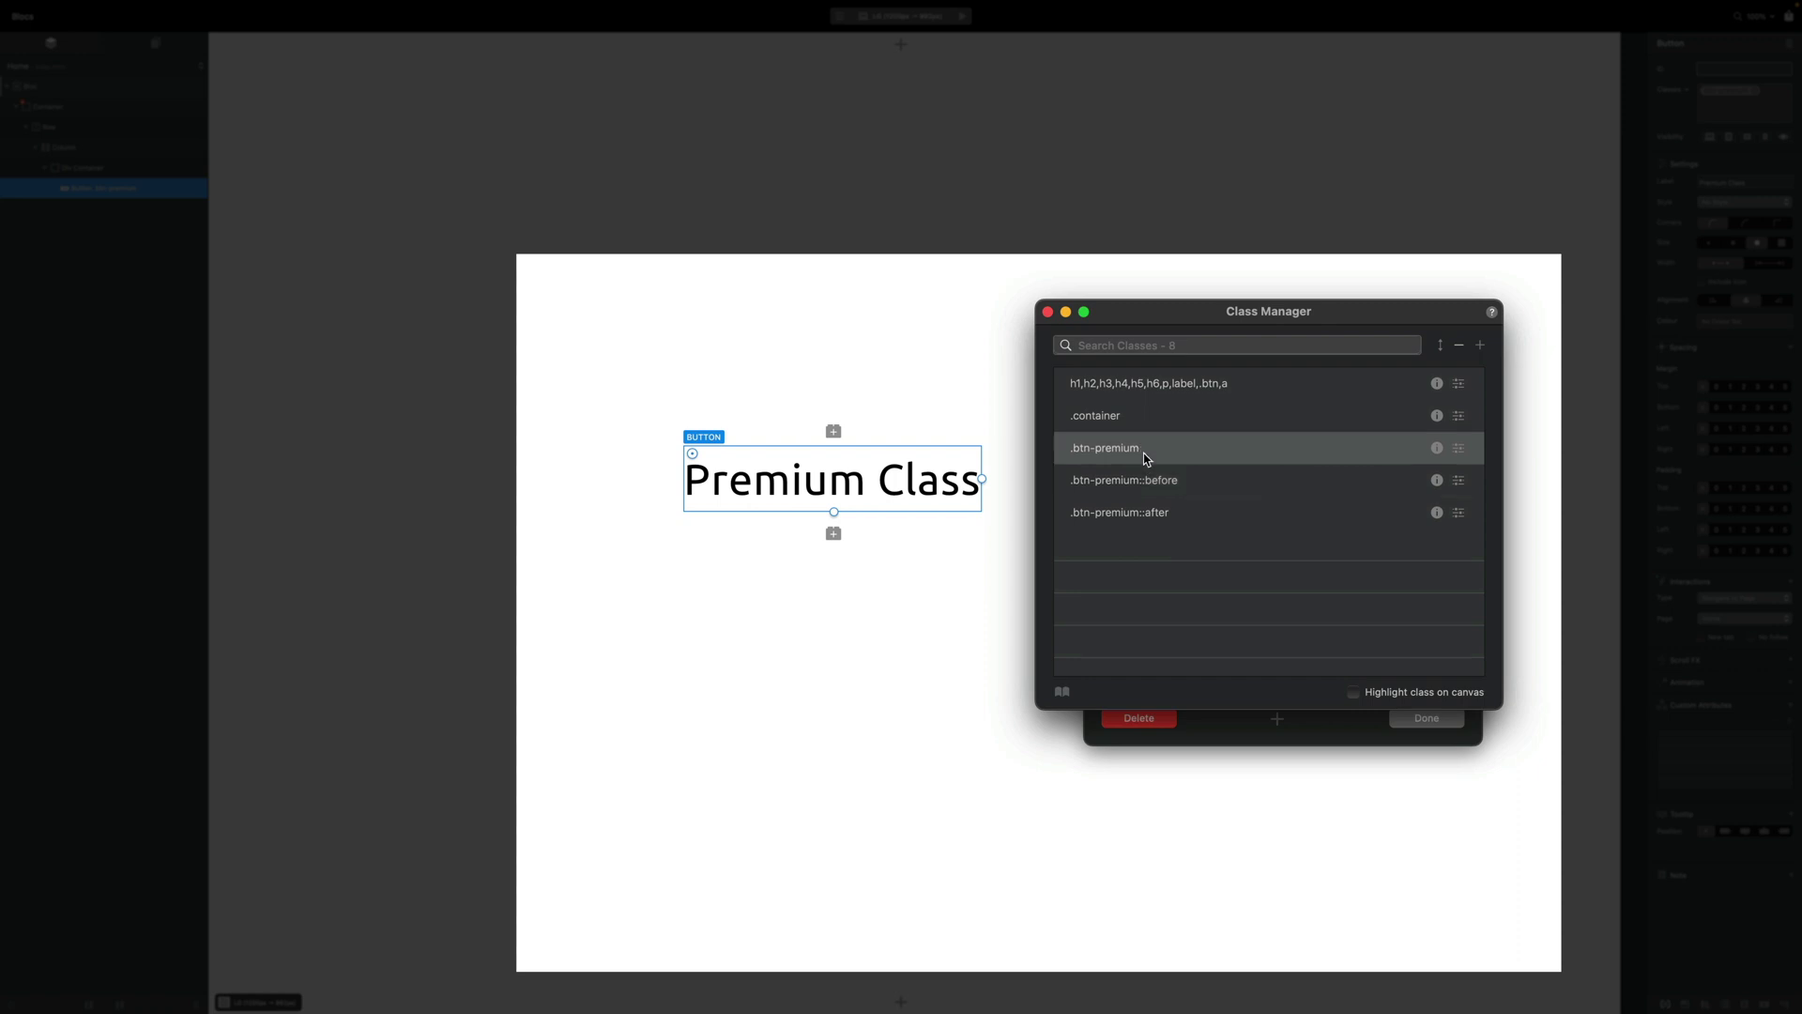
left_click(1248, 734)
left_click(1256, 420)
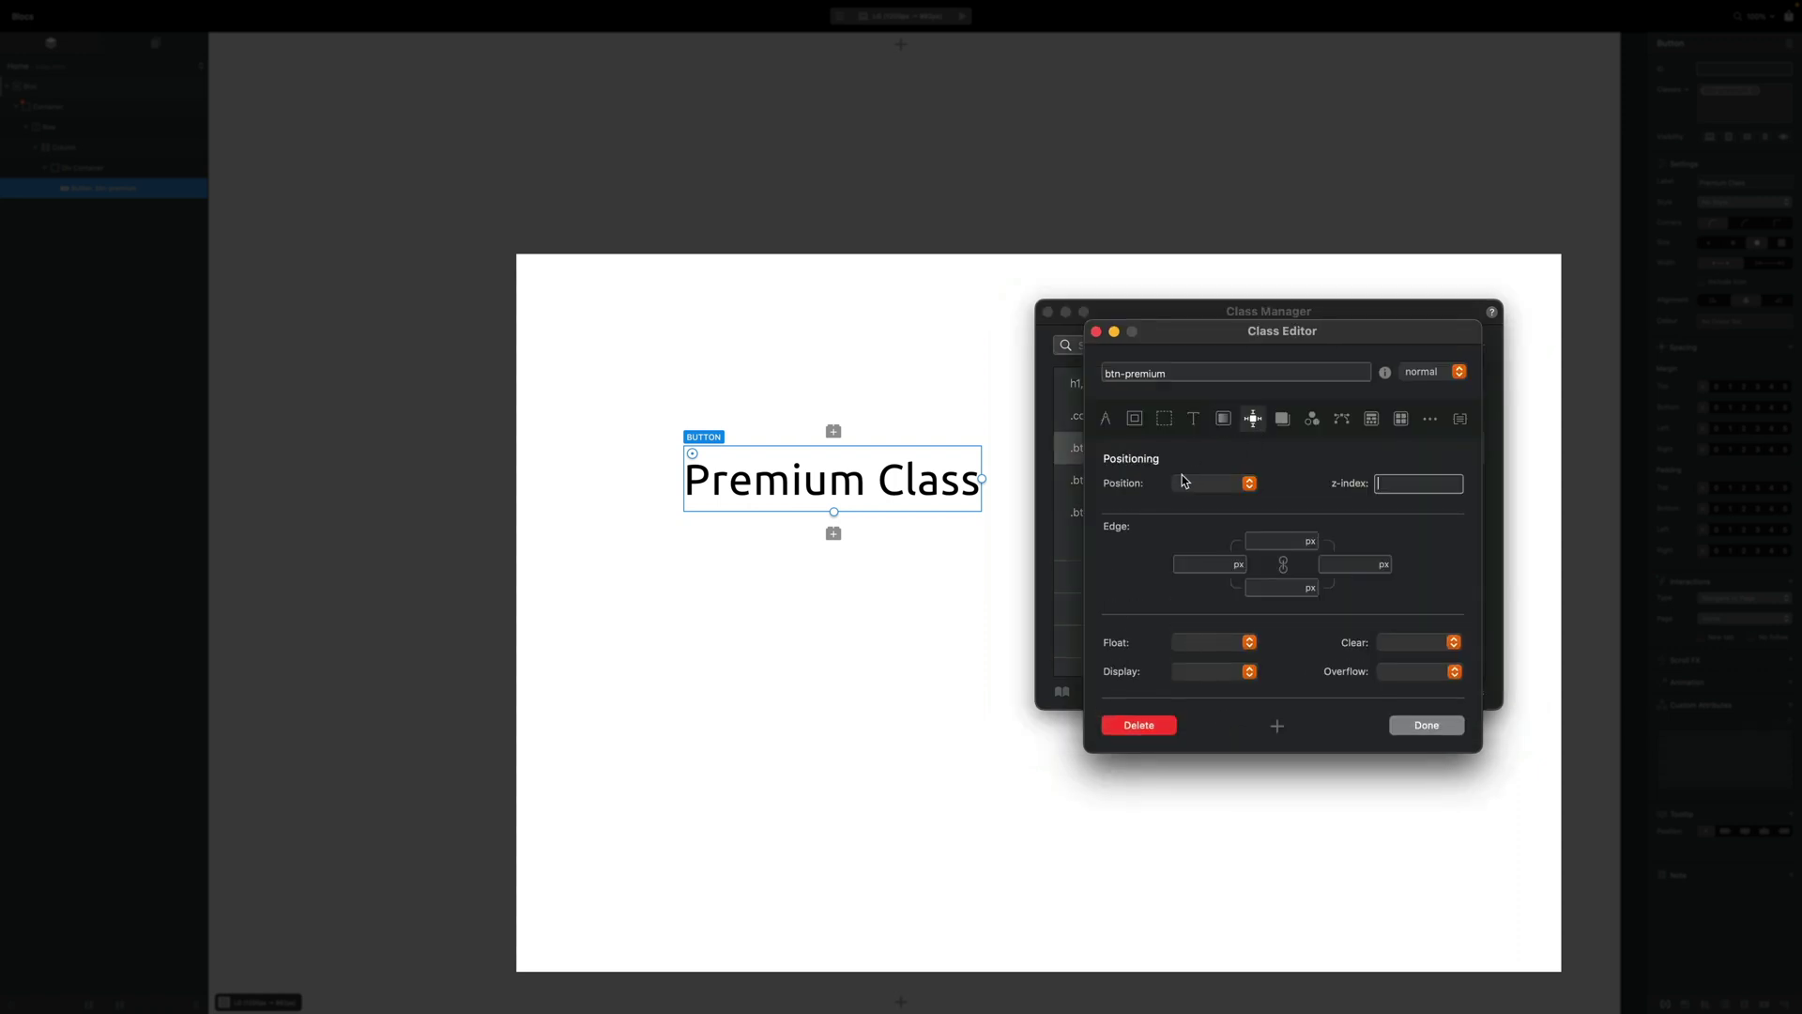
left_click(1191, 487)
left_click(1248, 502)
left_click(1423, 724)
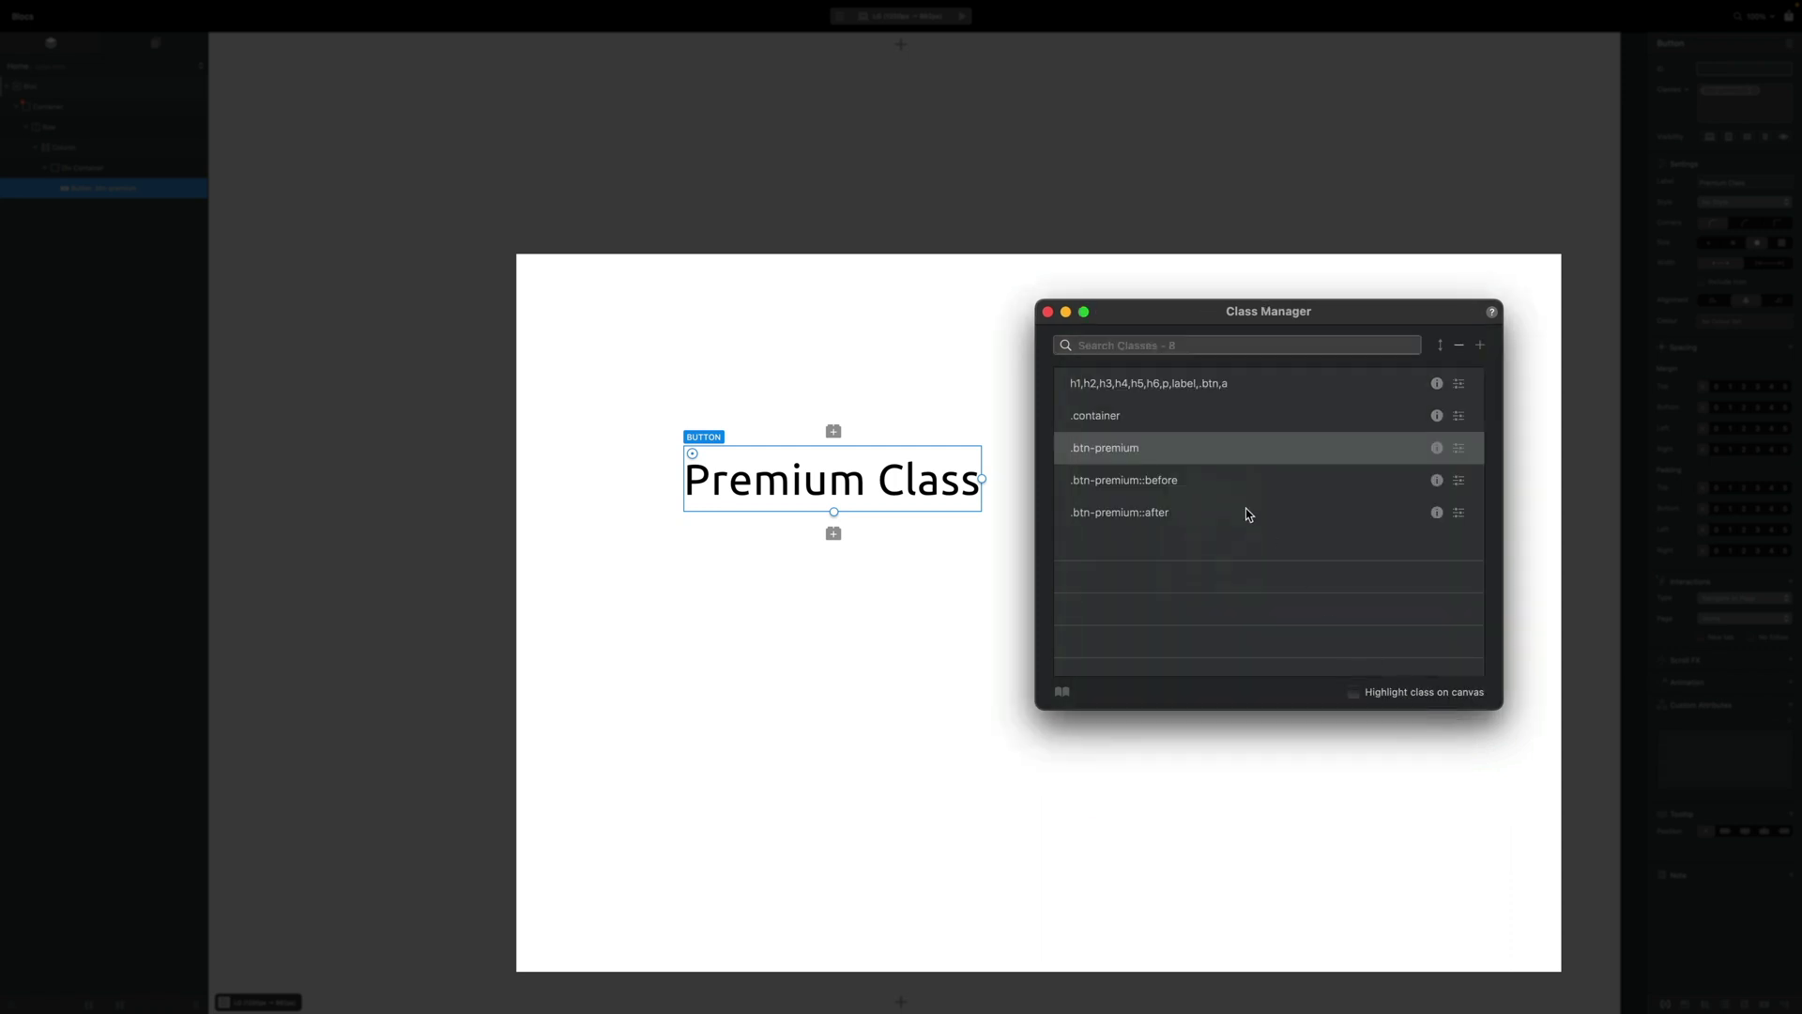
- Position btn-premium::before absolutely with a top offset of -0.05 em
double_click(1224, 486)
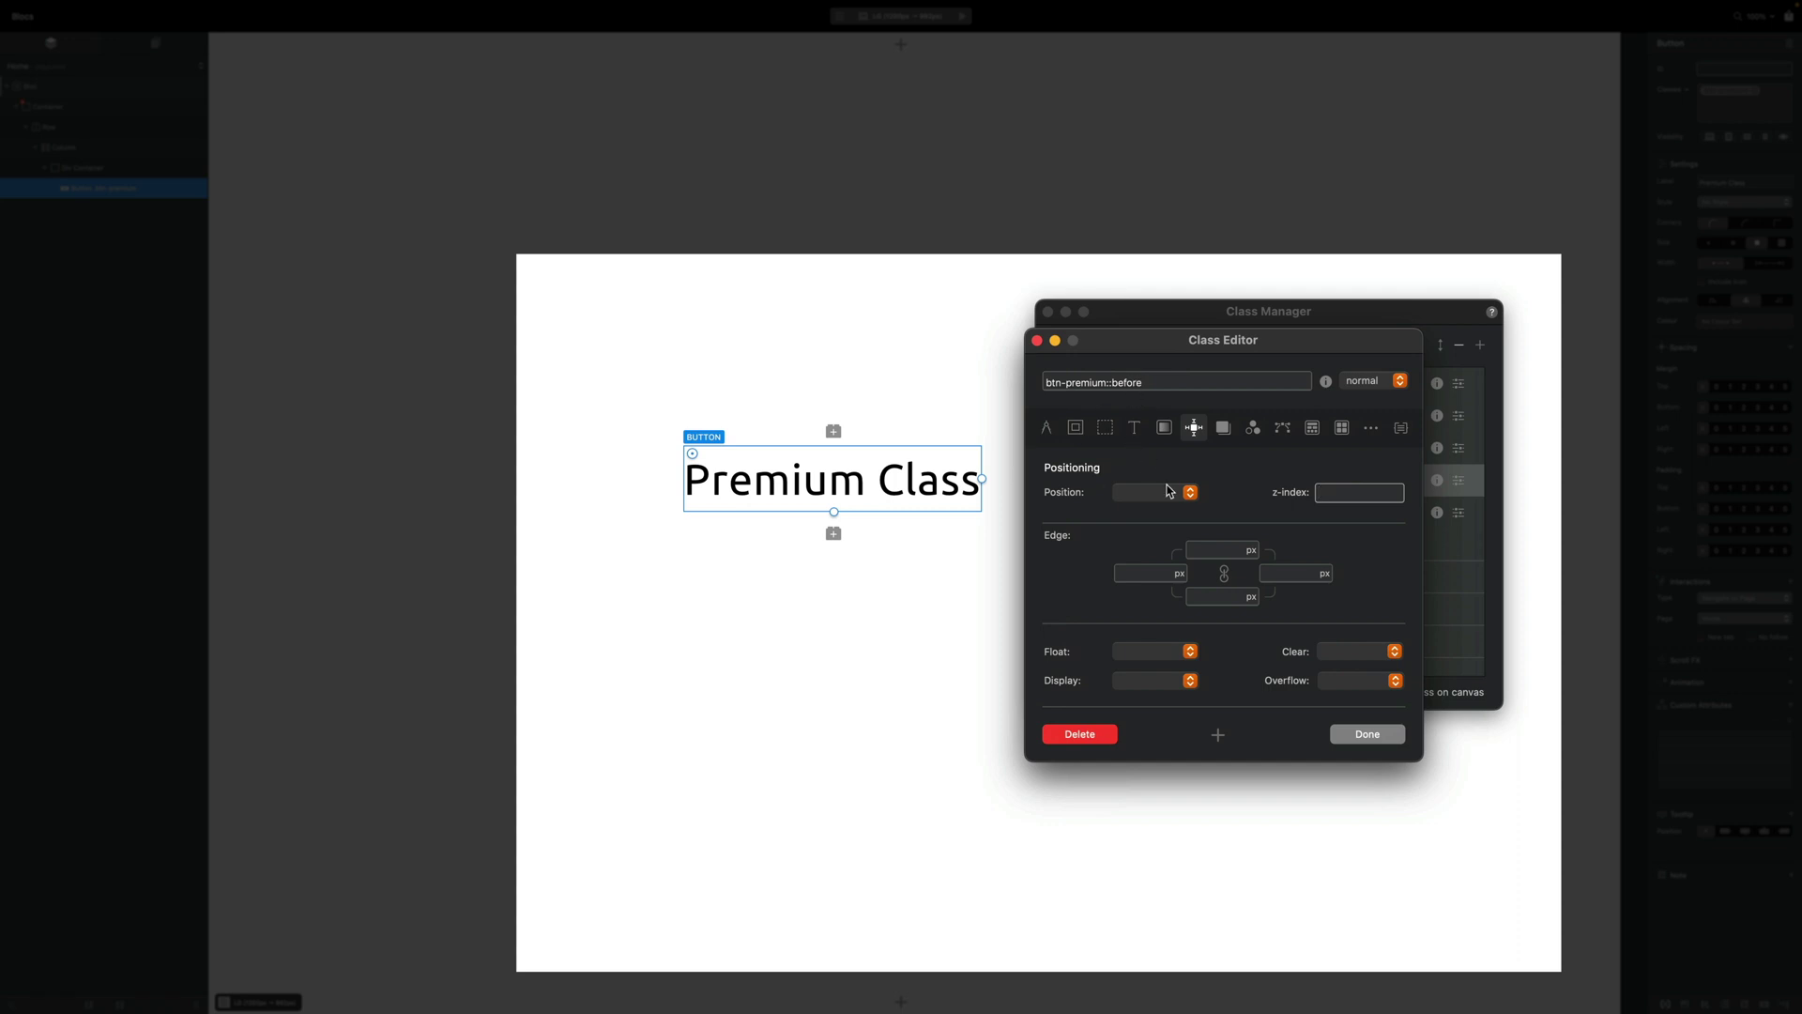
left_click(1139, 498)
left_click(1179, 530)
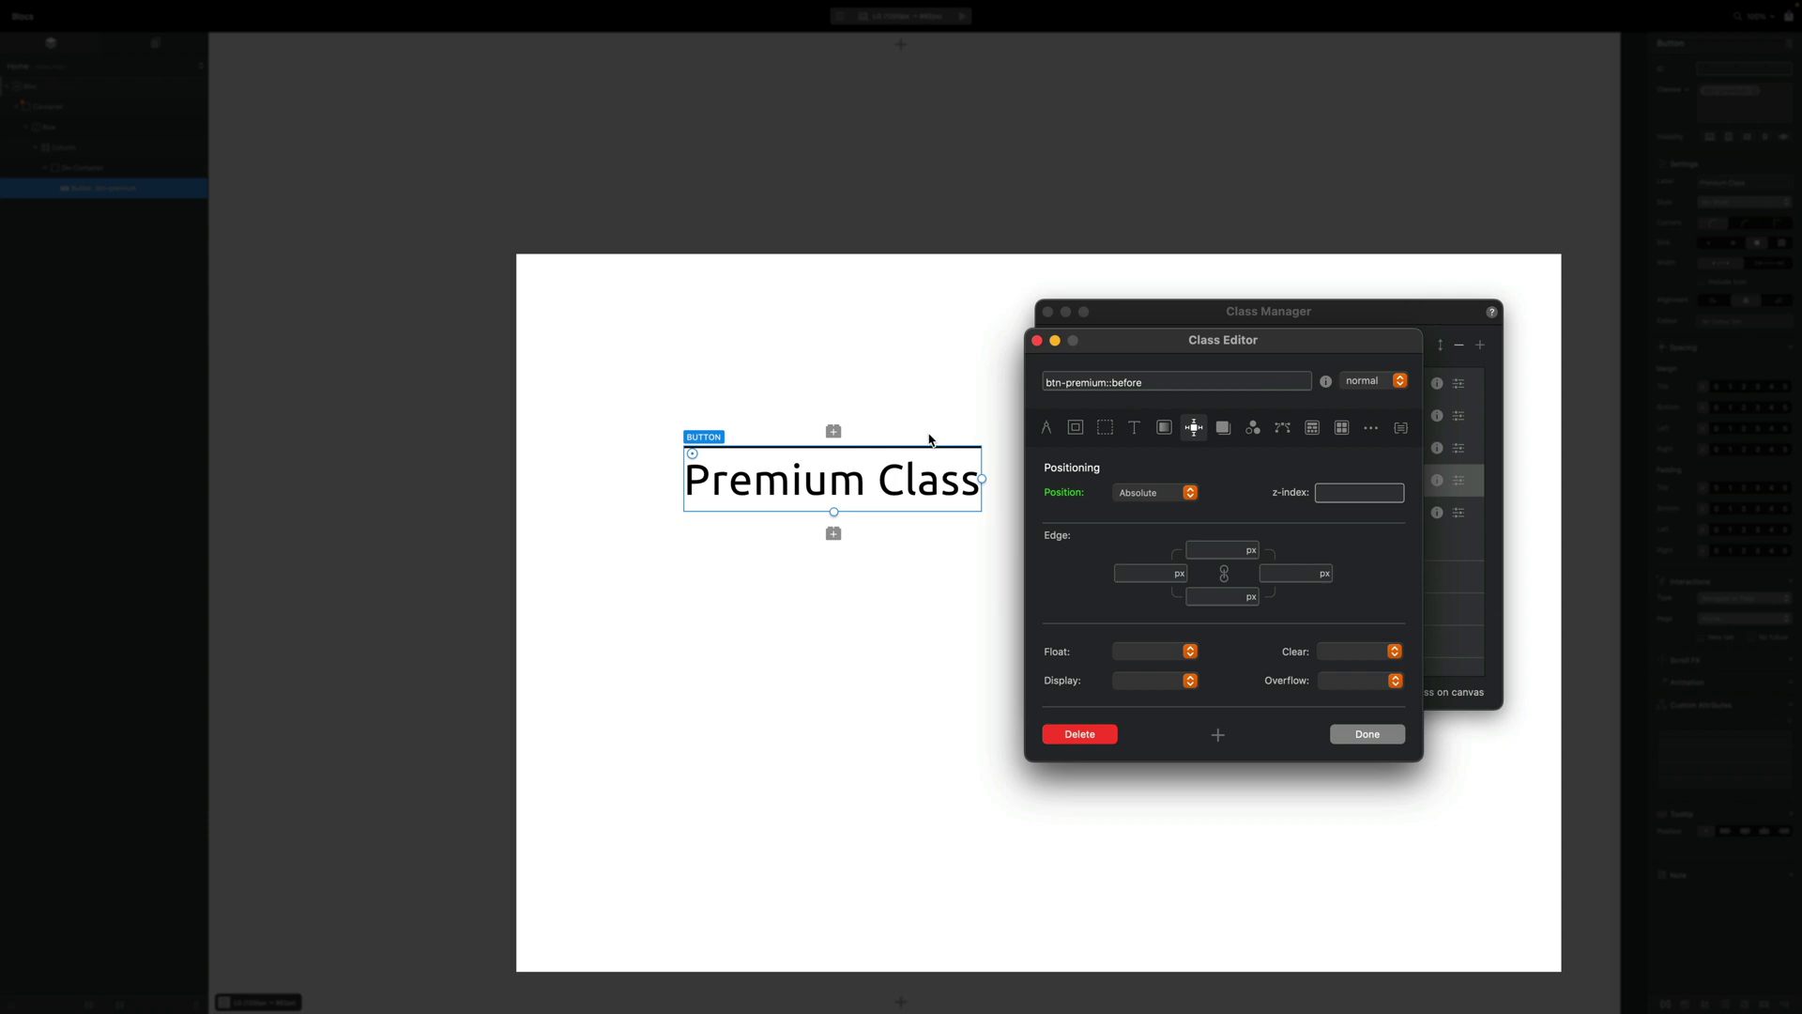
left_click(1251, 550)
left_click(1265, 587)
left_click(1215, 552)
type("0.025")
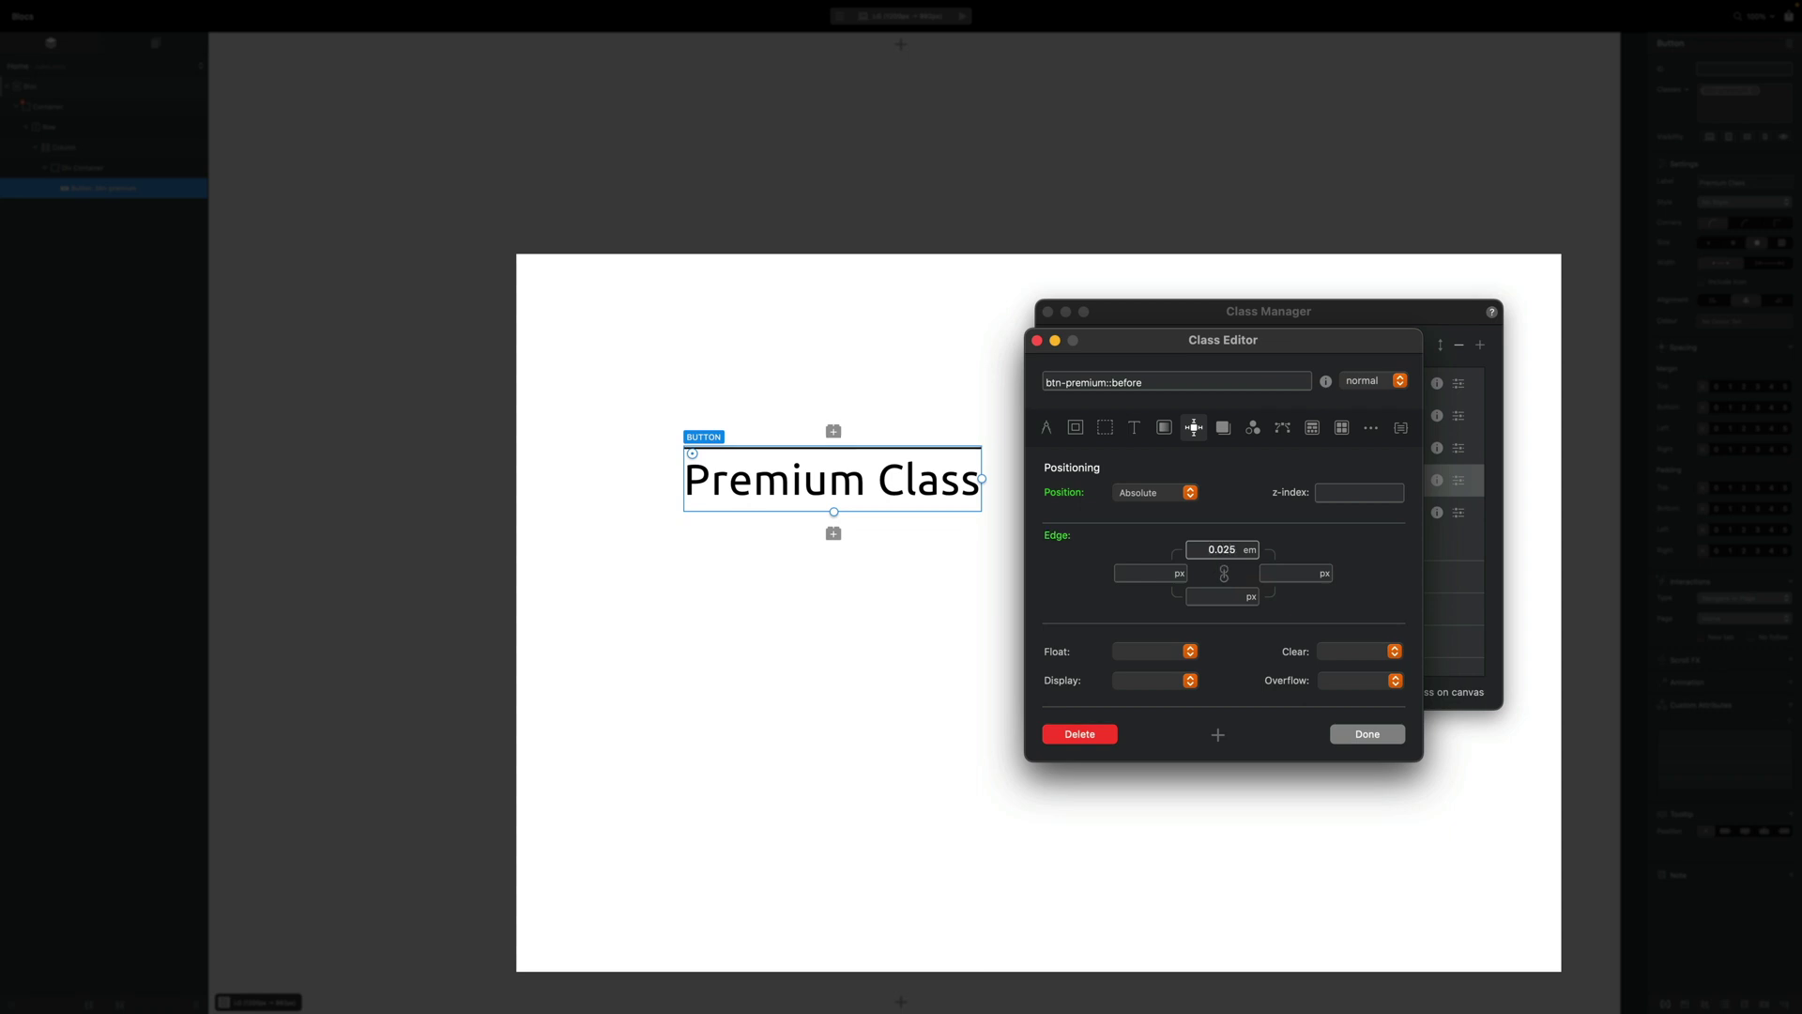
type("-")
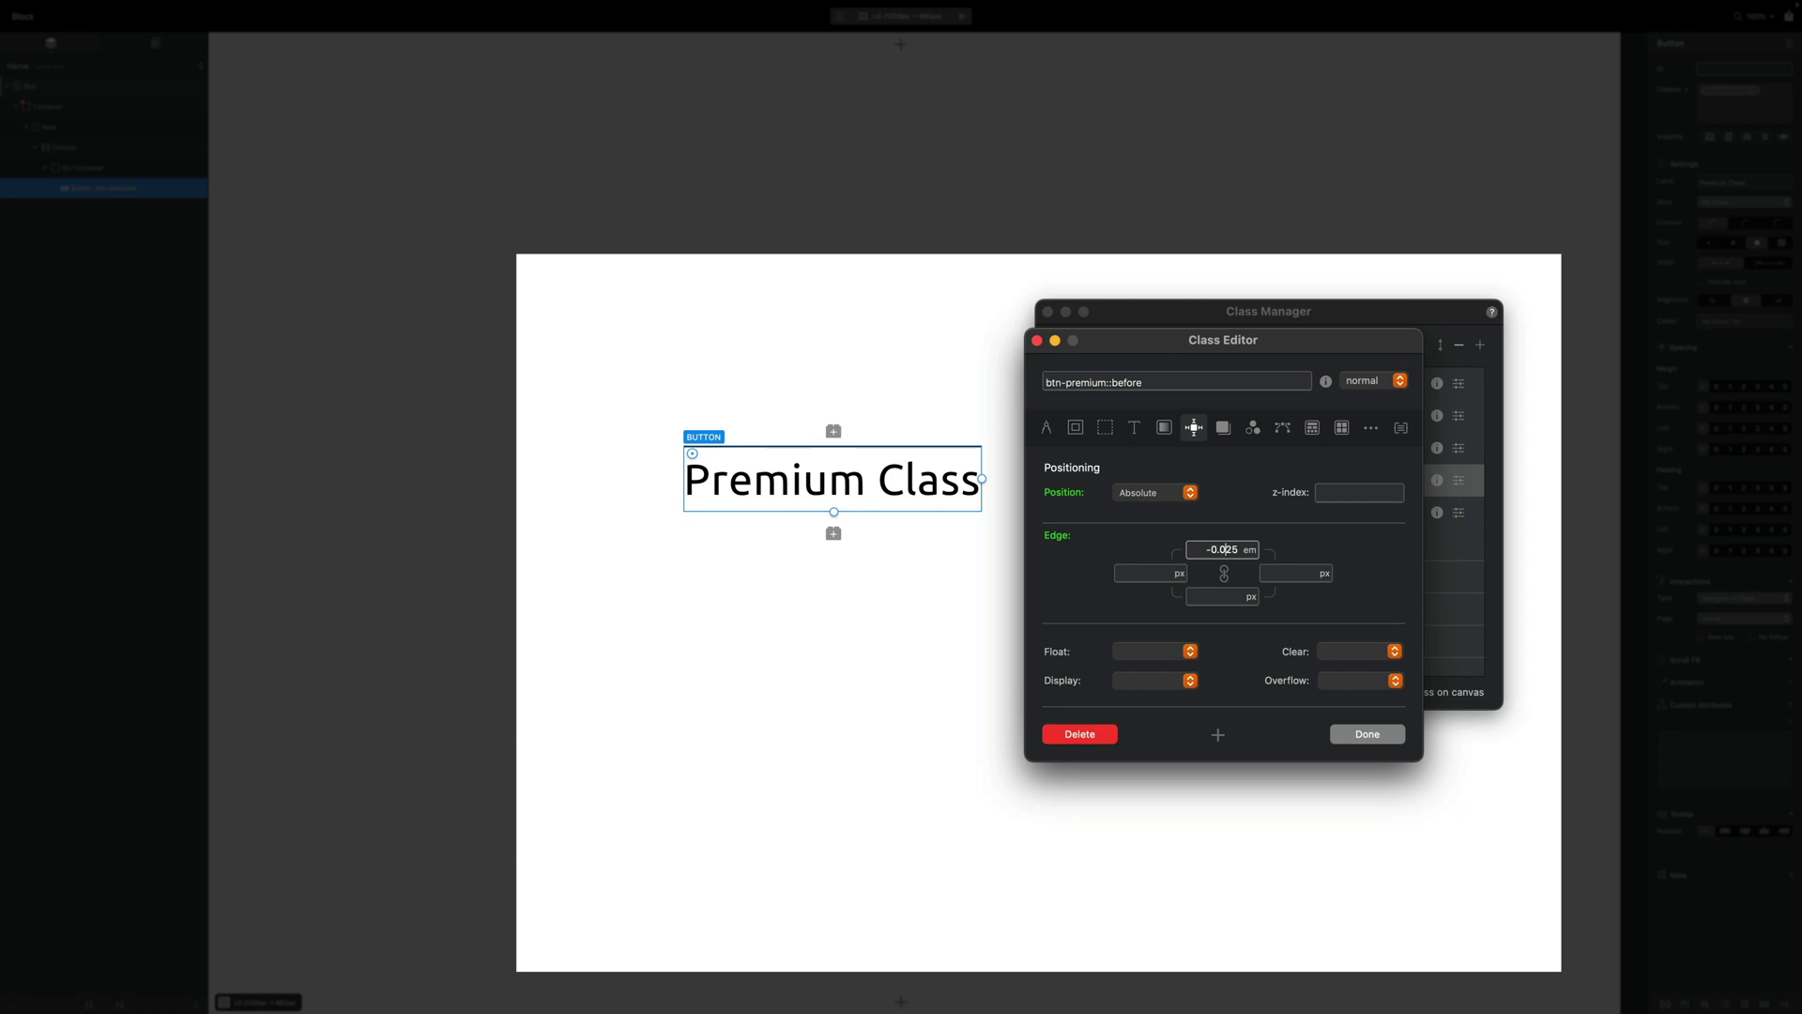
key("BackSpace")
key("BackSpace")
key("BackSpace")
type("2")
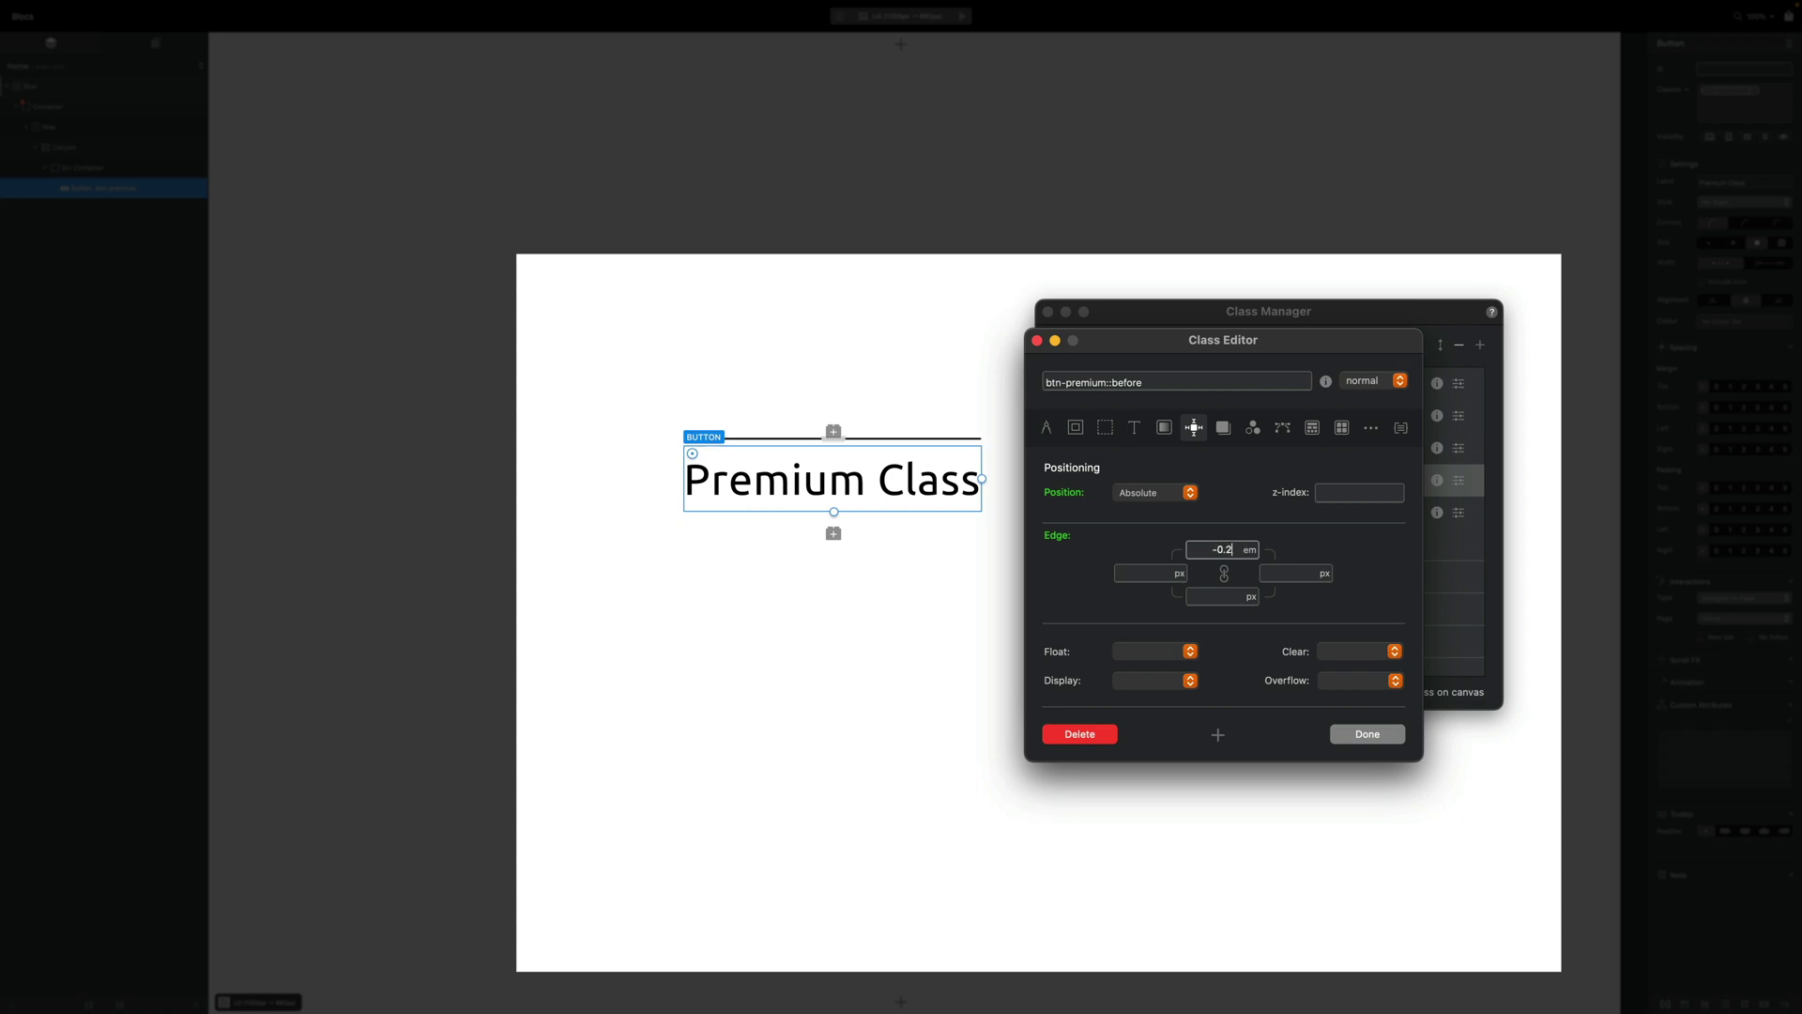
key("BackSpace")
type("05")
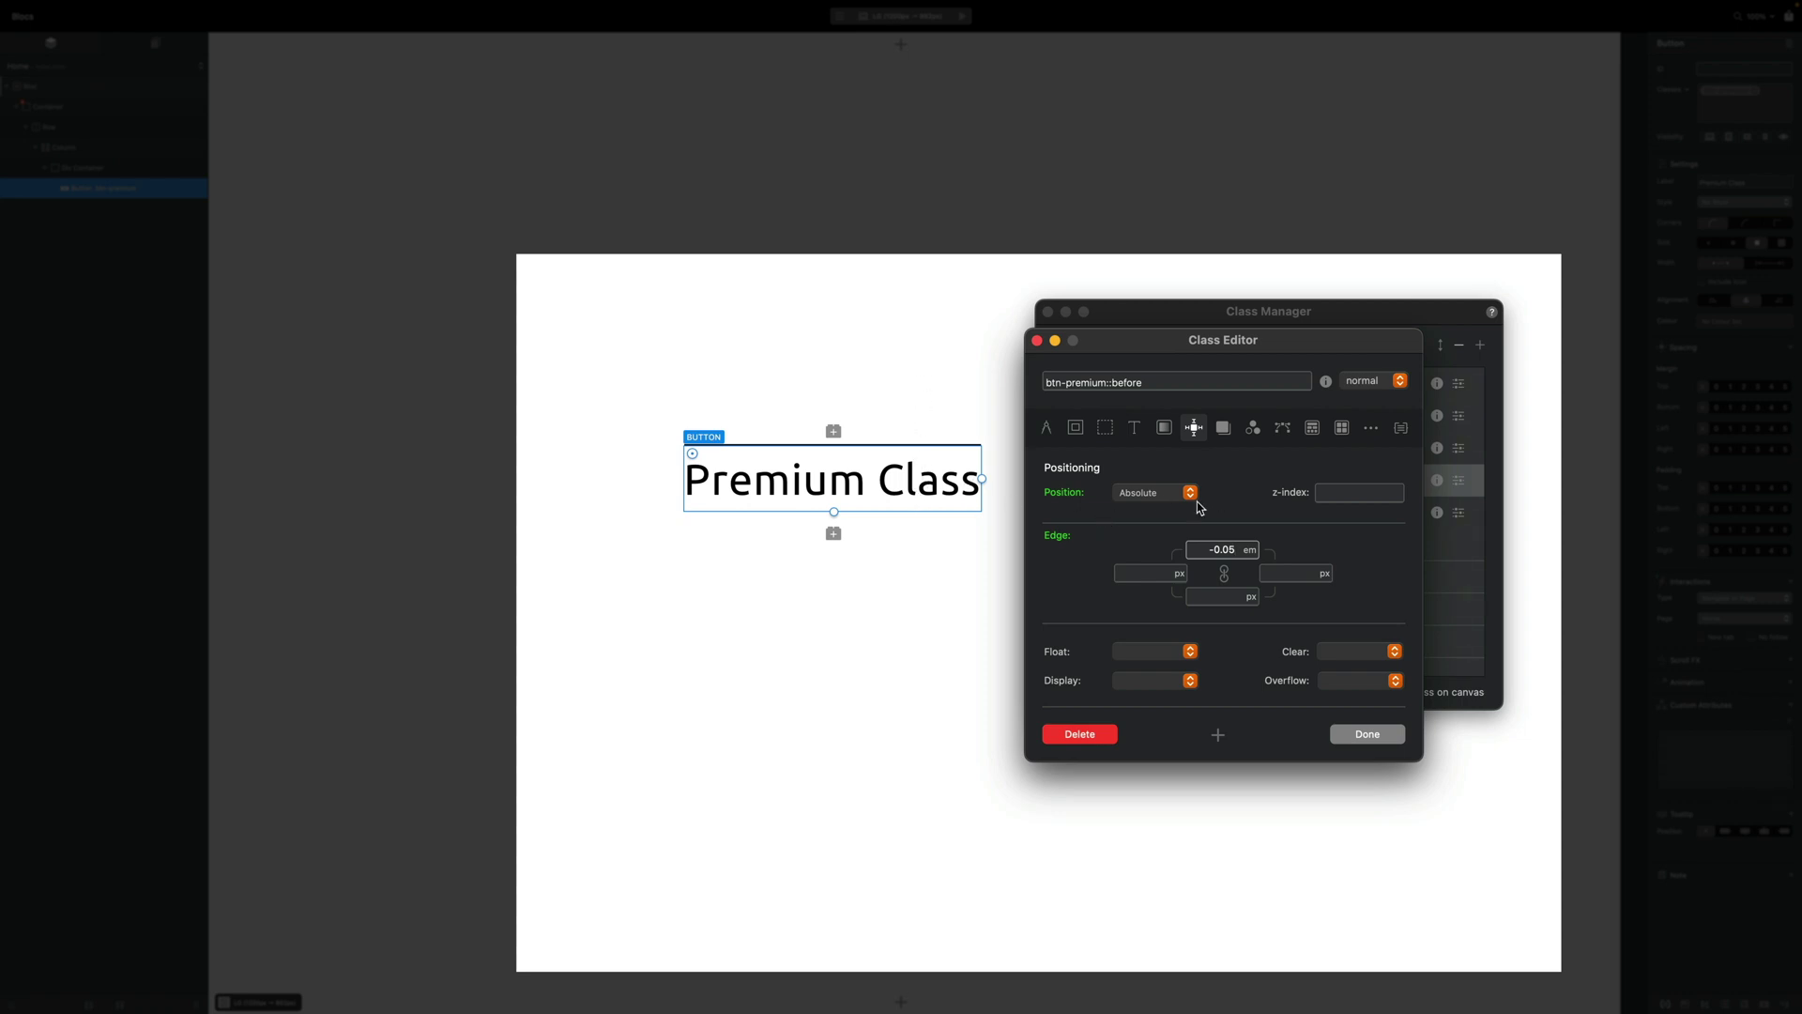
- Set the ::before line's left and right offsets to 0
left_click(1149, 573)
type("0")
left_click(1293, 573)
type("0")
left_click(1075, 428)
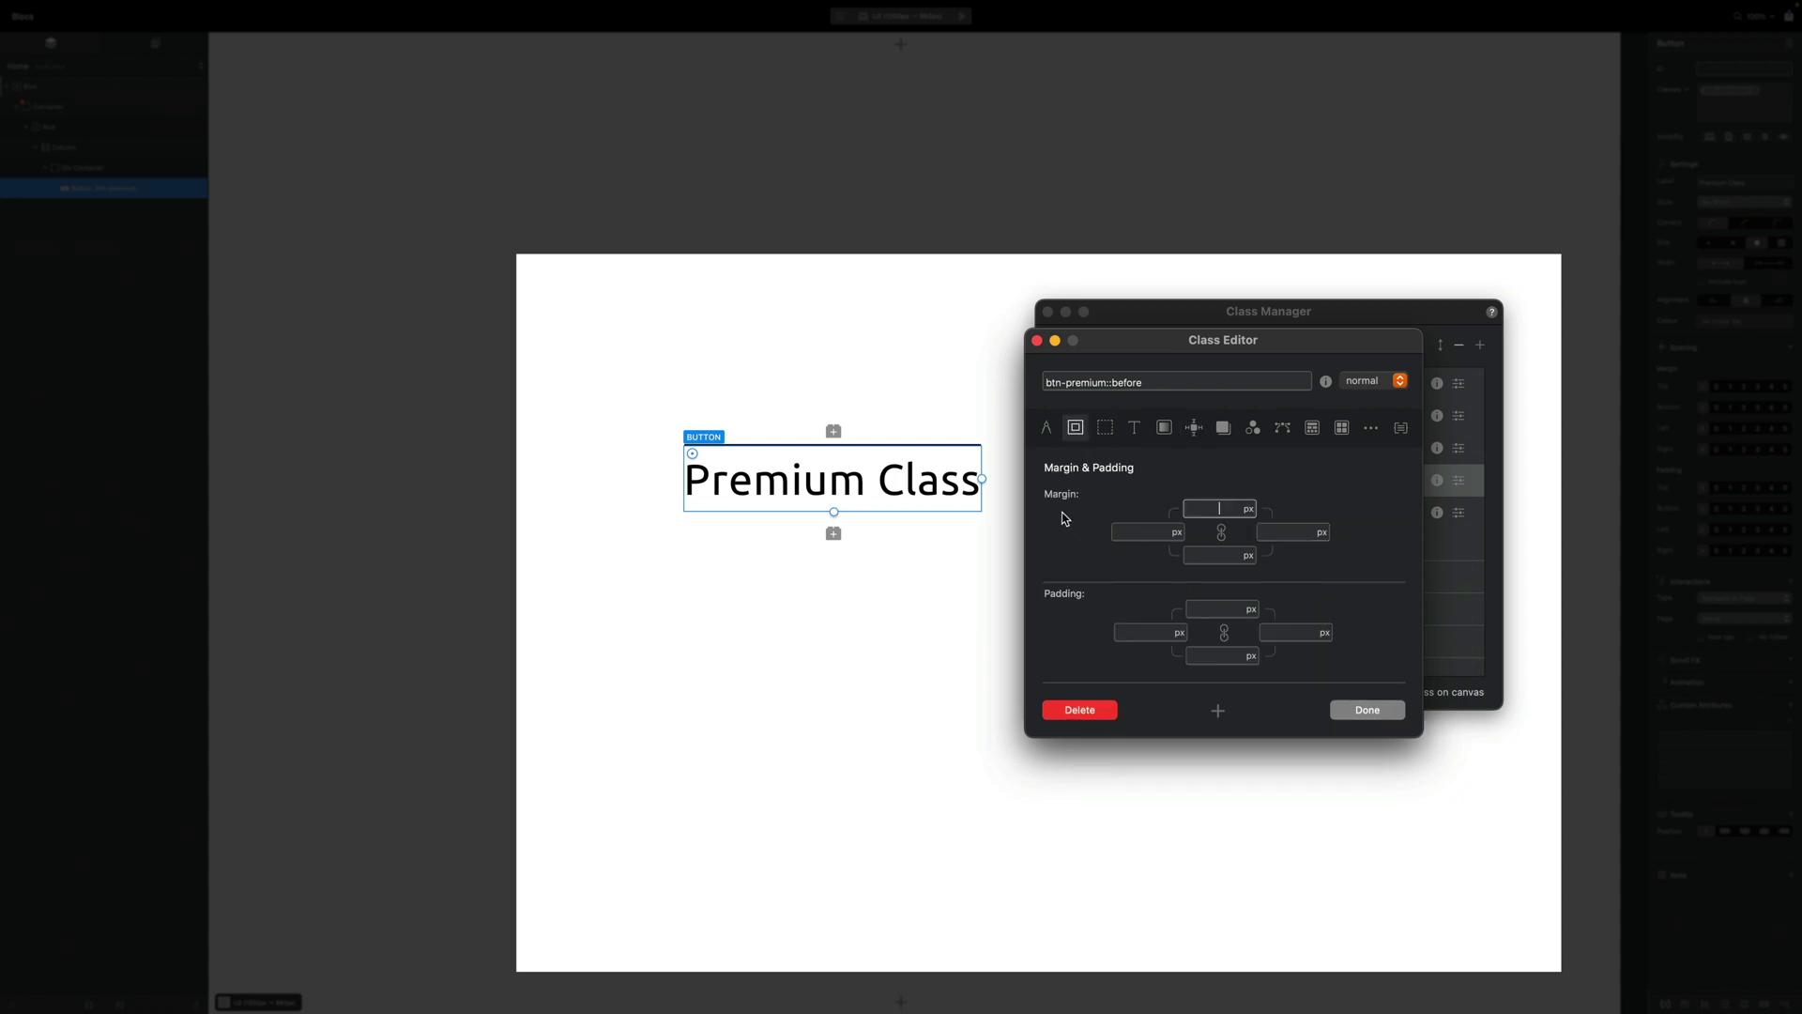
- Set the ::before line's left and right margins to auto
left_click(1119, 535)
type("auto")
left_click(1285, 532)
type("auto")
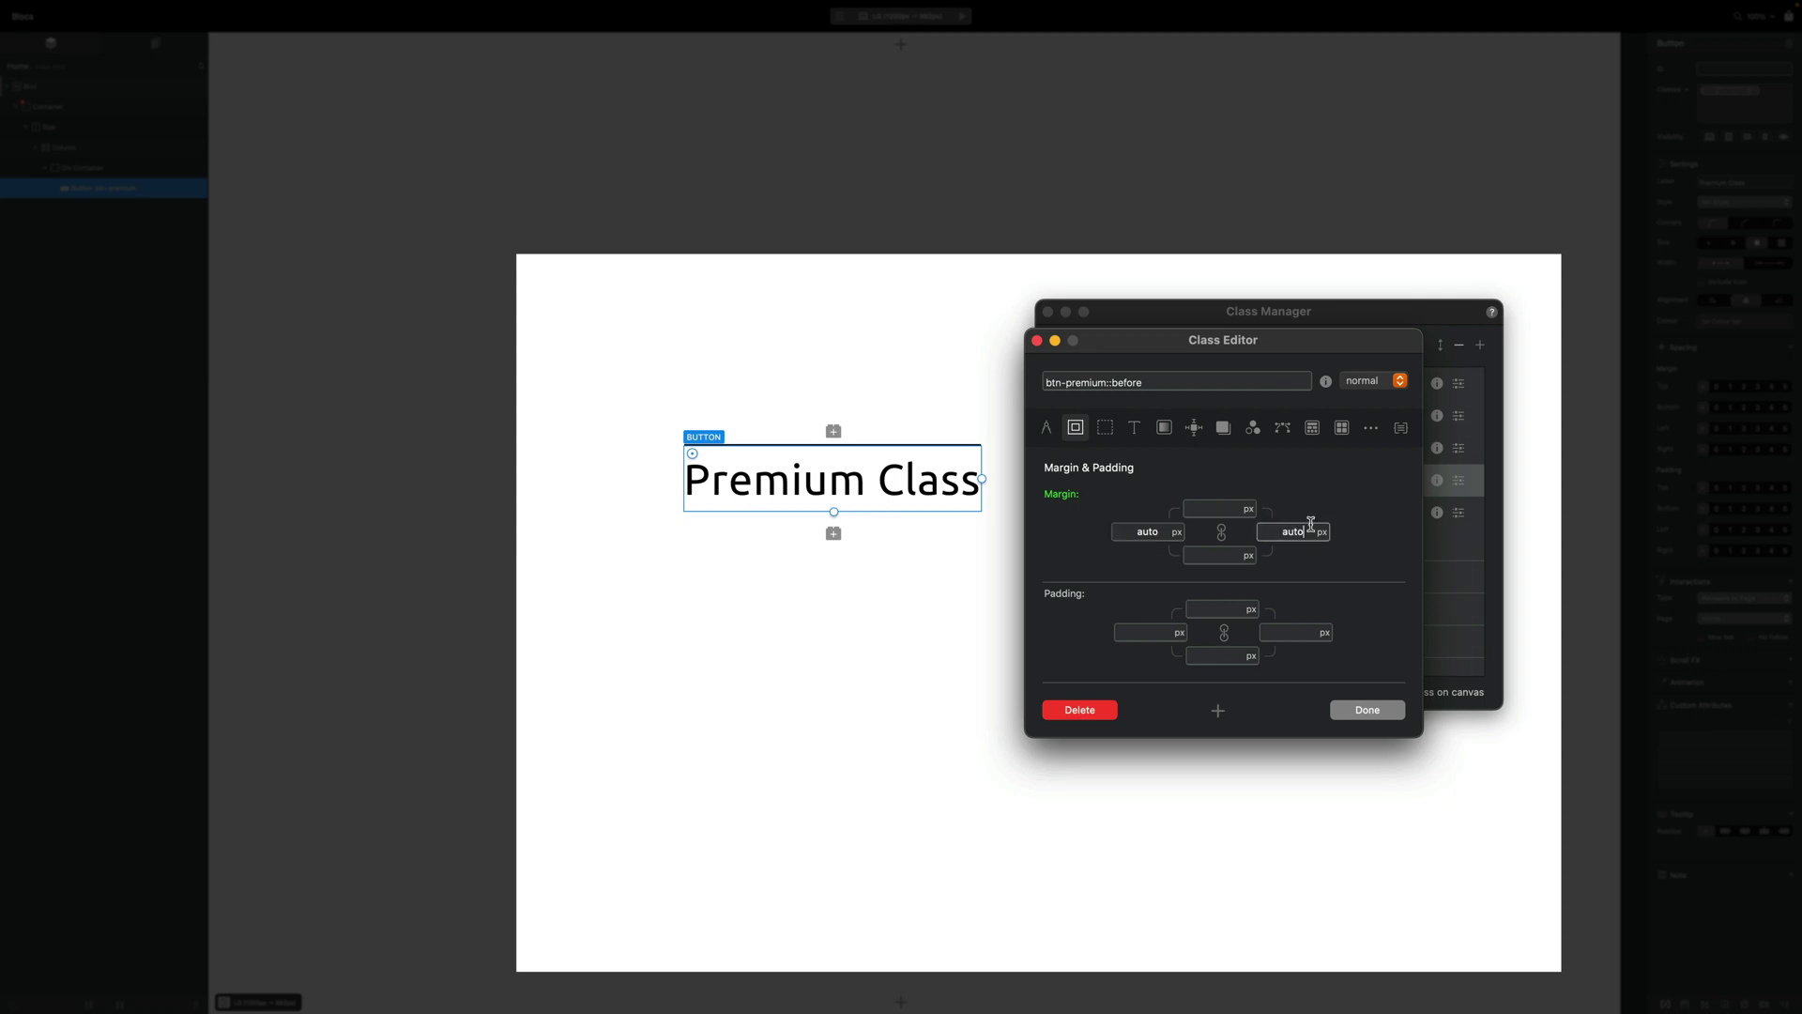
- Narrow the ::before line to 20% width and close the Class Editor
left_click(1047, 430)
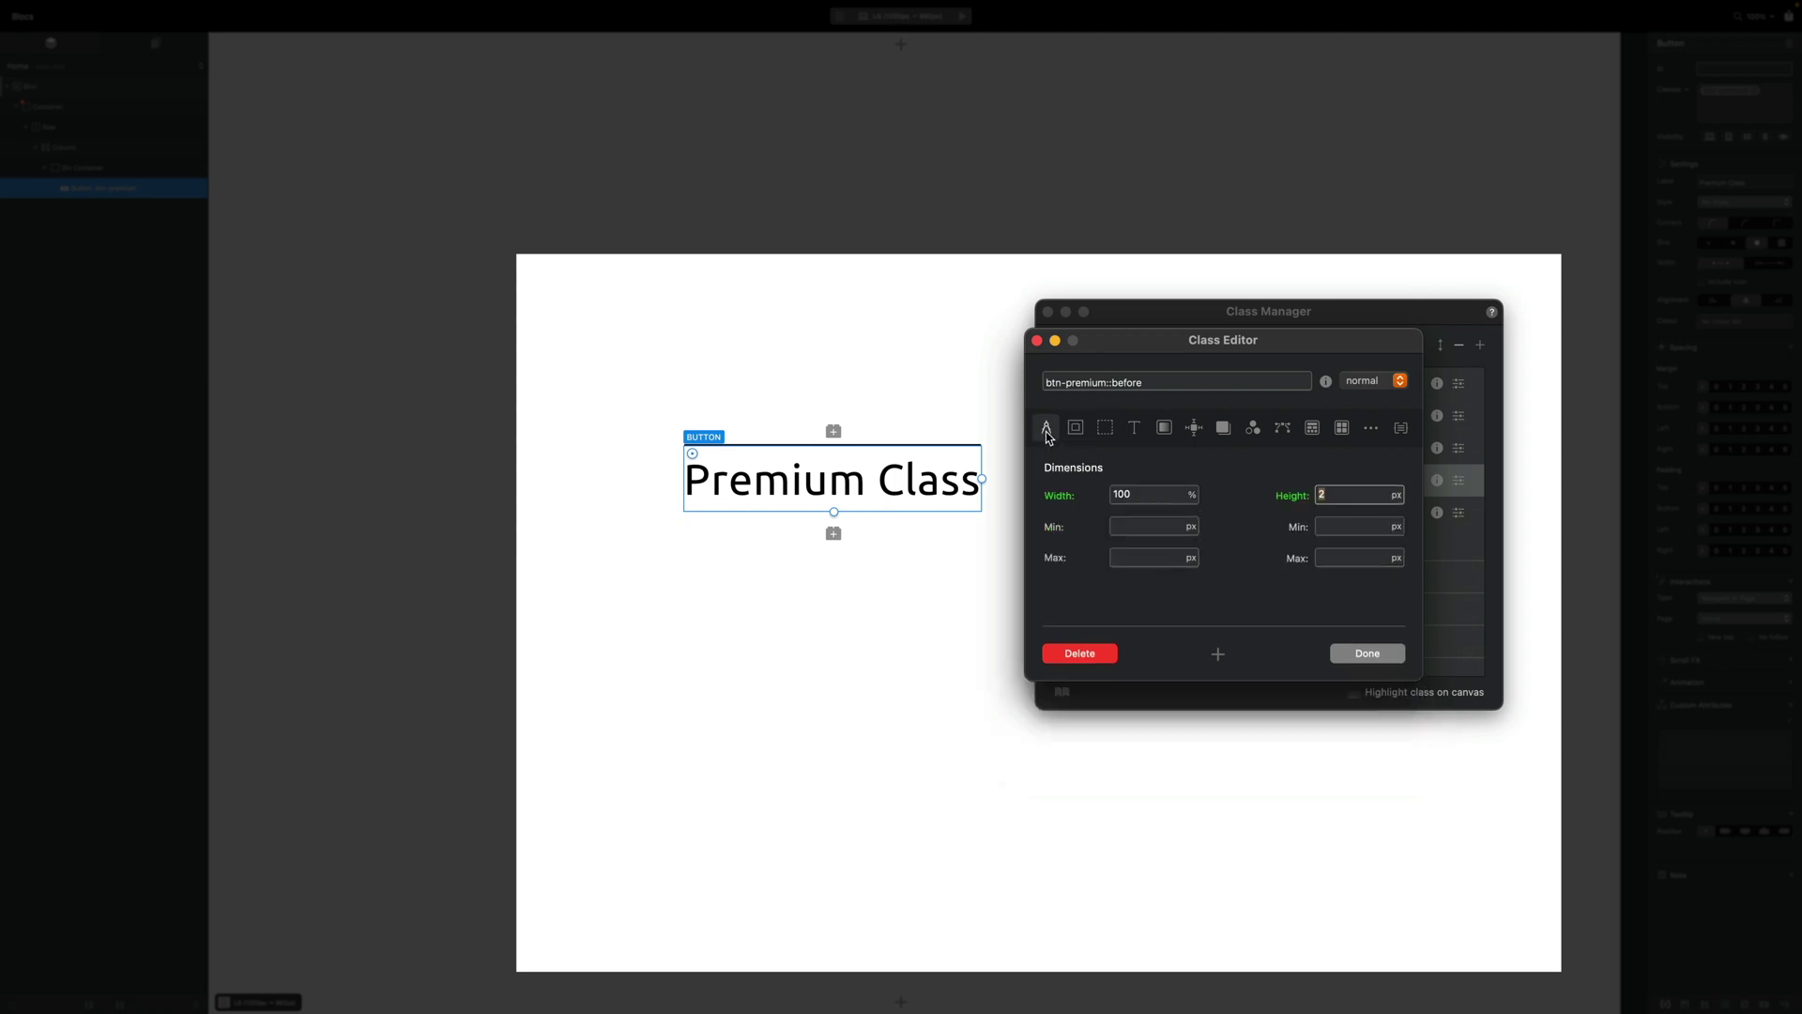
left_click(1136, 495)
type("20")
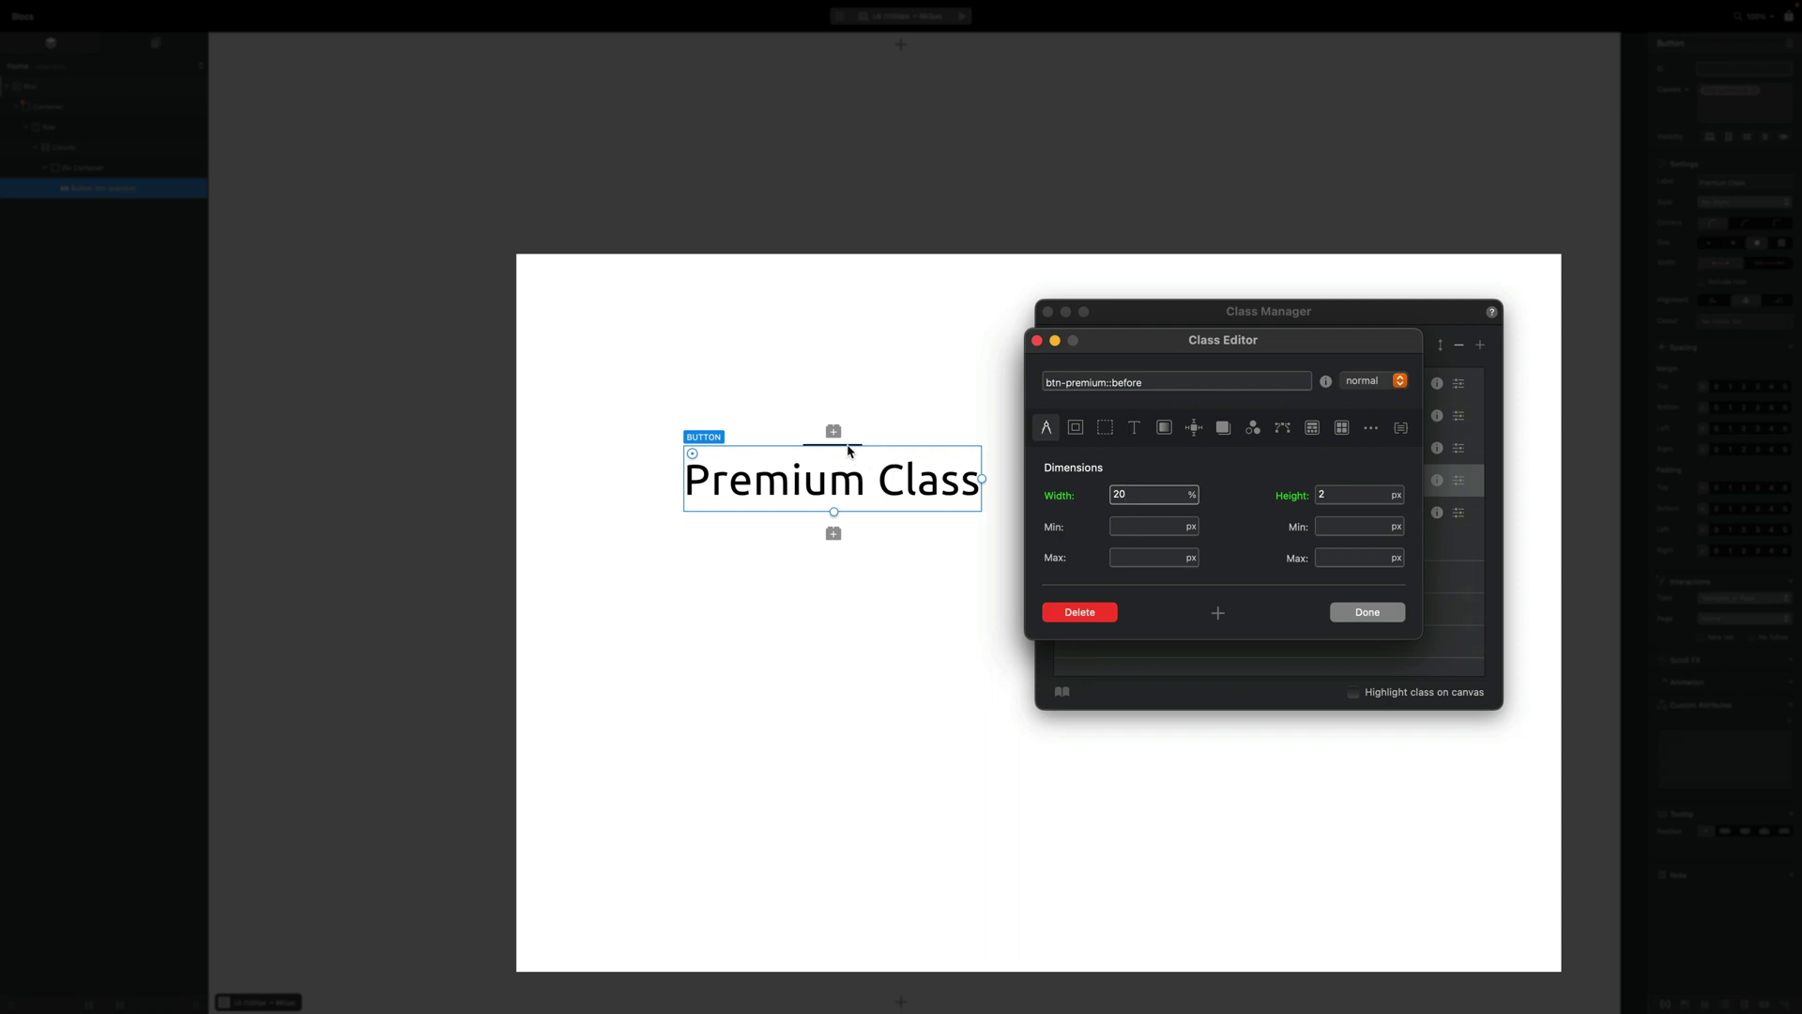
left_click(1076, 430)
left_click(1045, 429)
left_click(1078, 428)
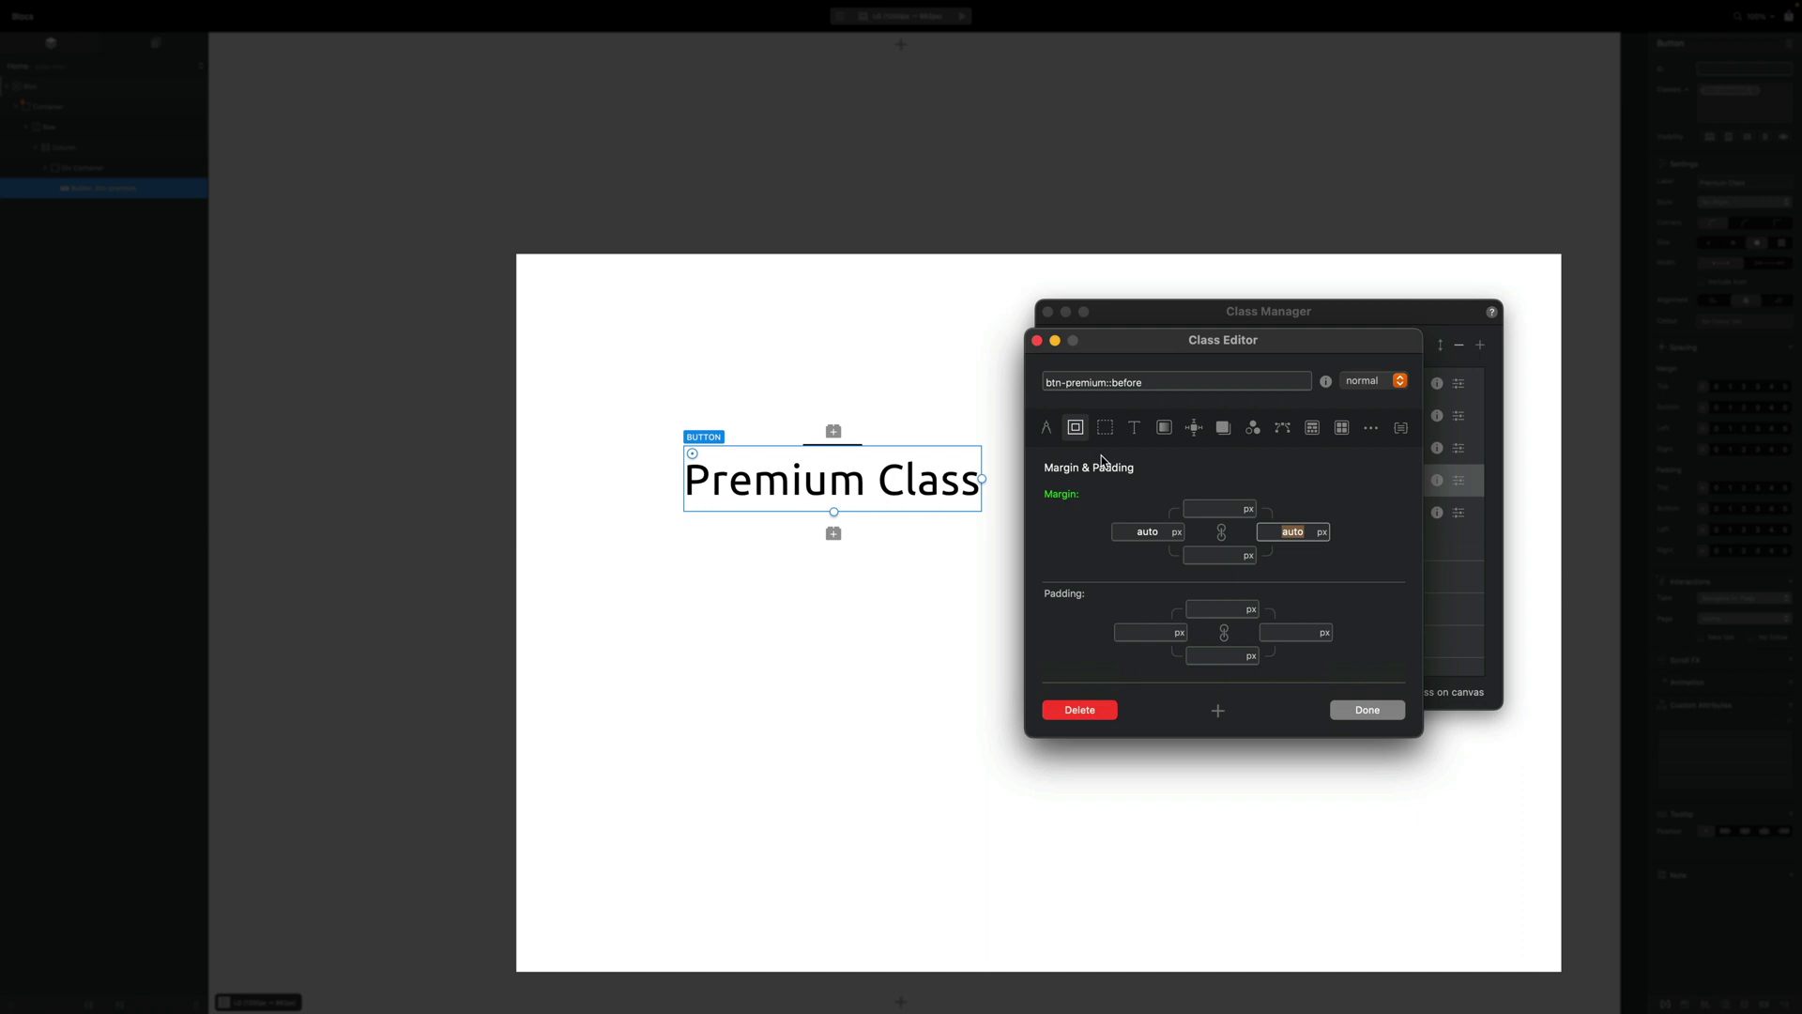
left_click(1196, 428)
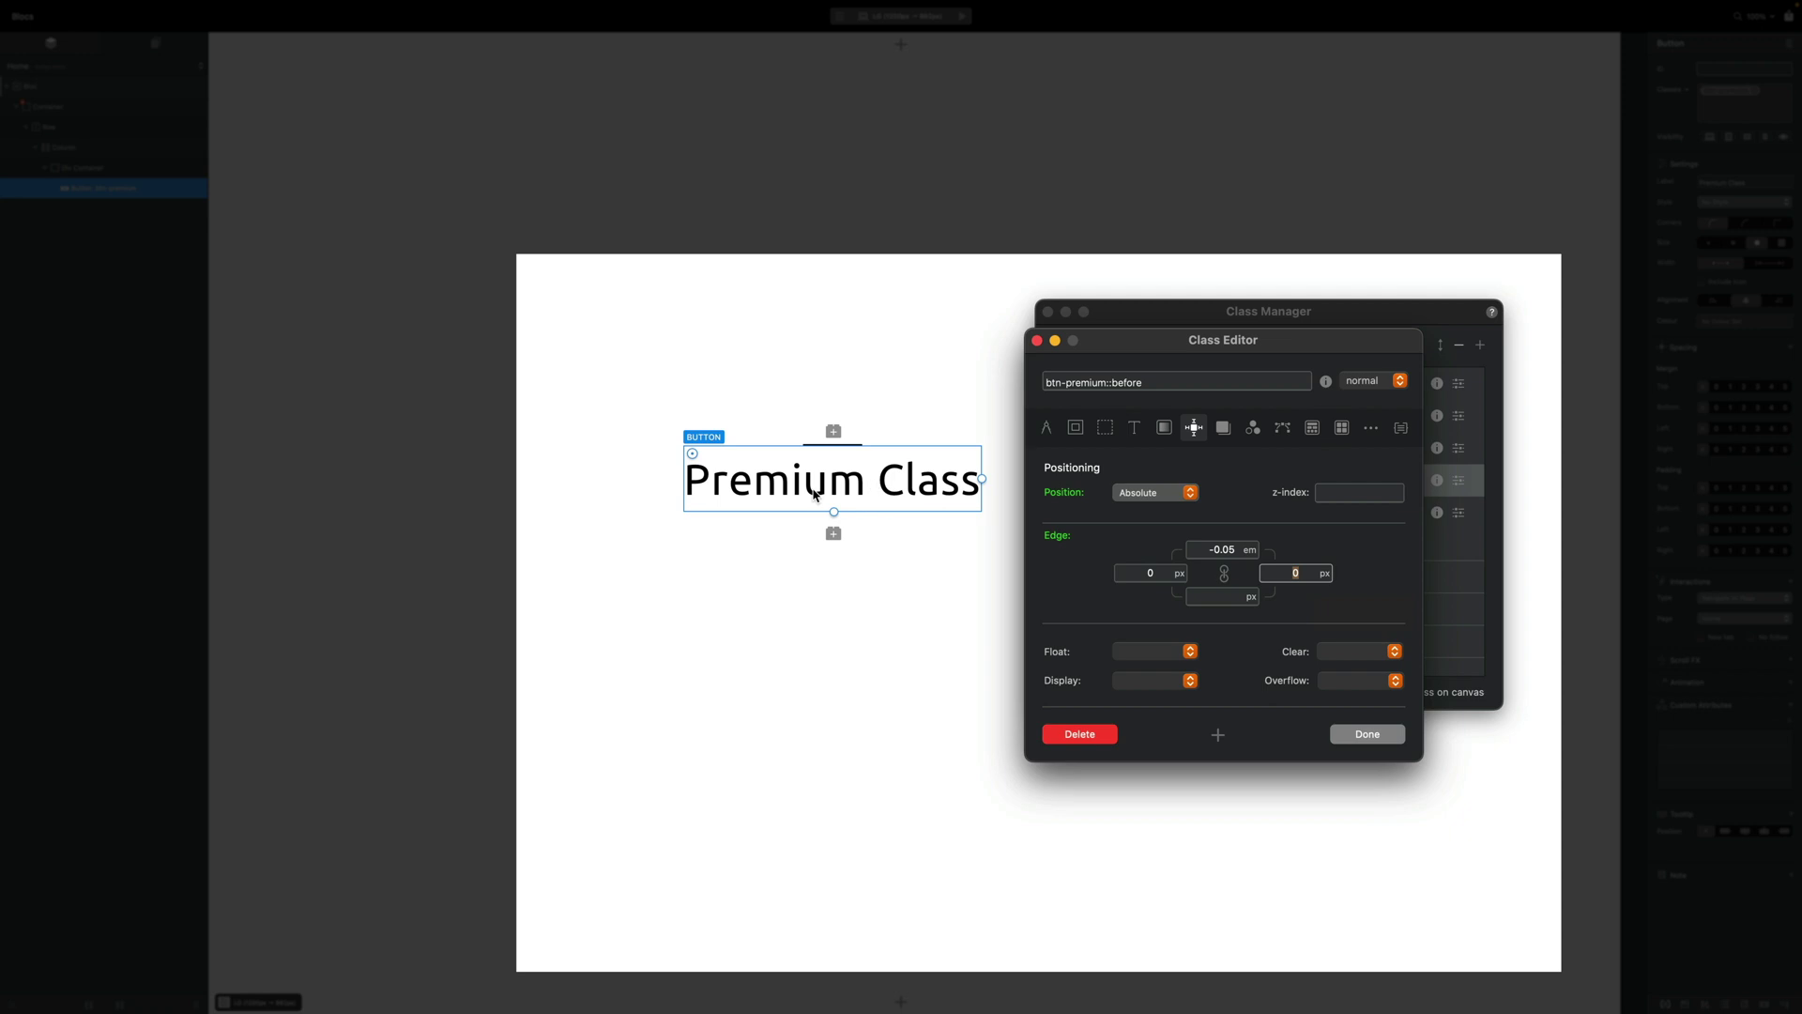
left_click(1383, 739)
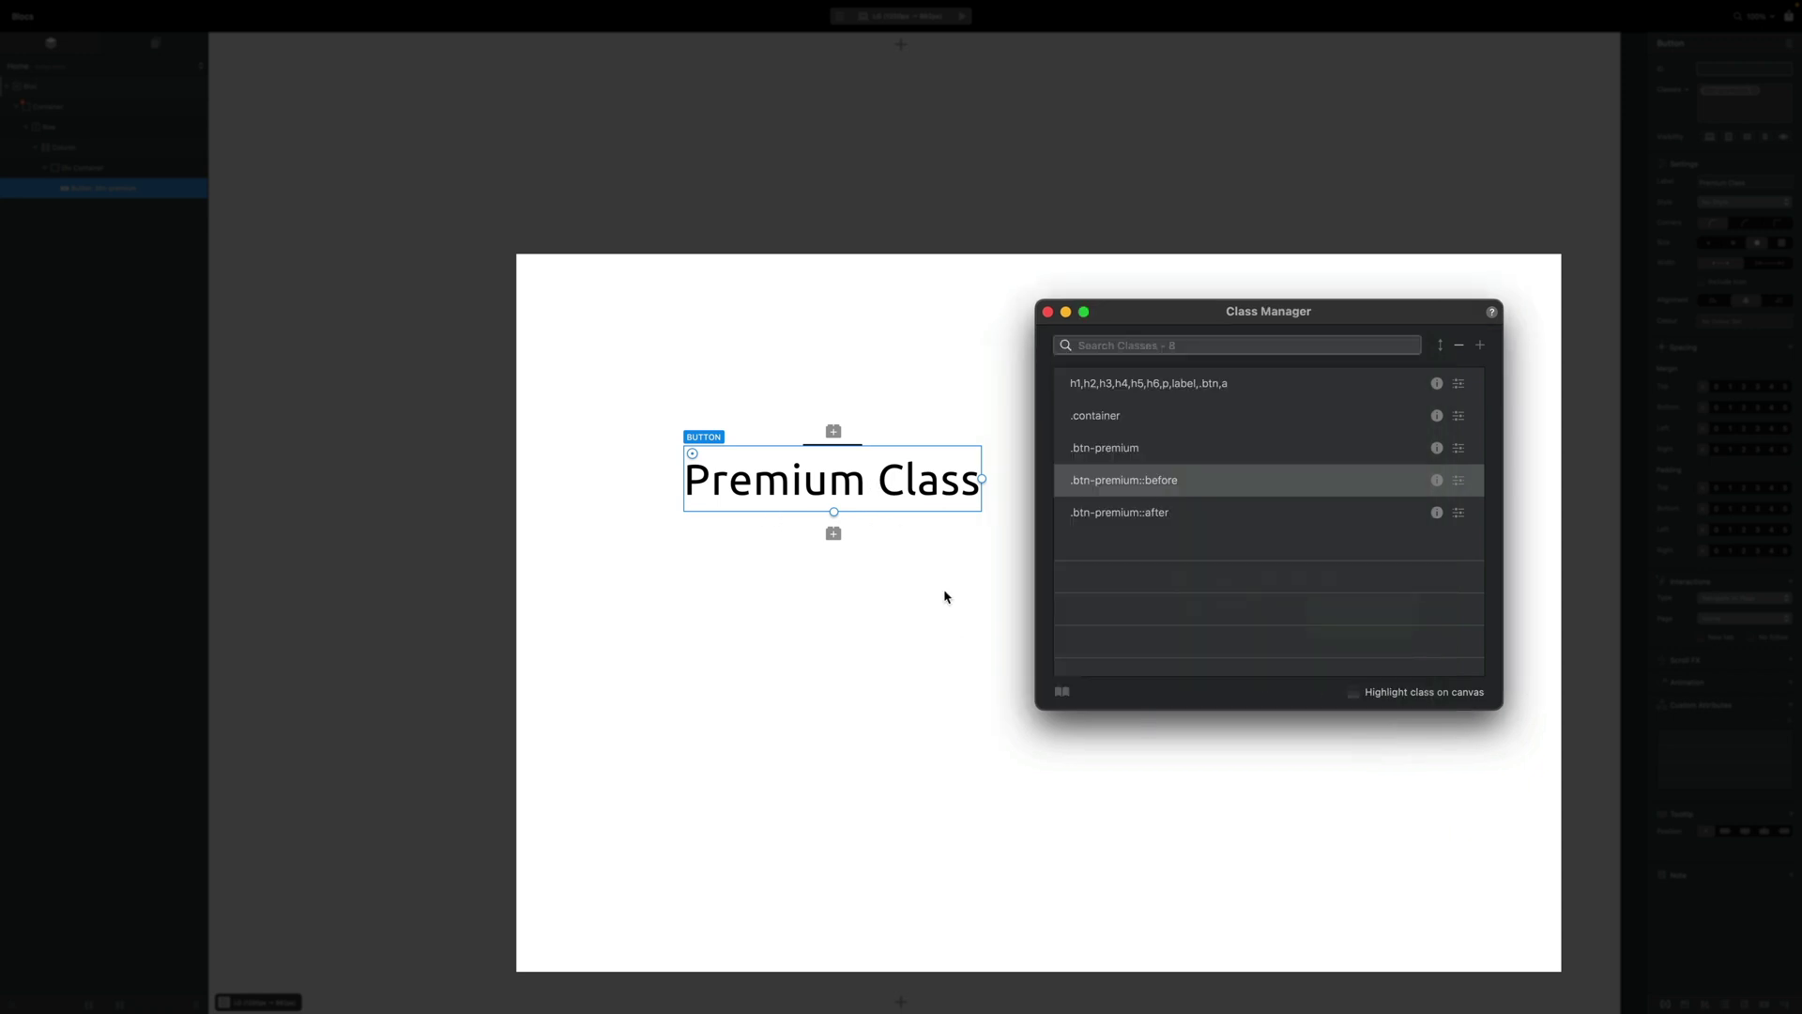
- Open btn-premium::after and set it to absolute positioning with the bottom offset in em
left_click(1188, 511)
double_click(1188, 511)
left_click_drag(1203, 349, 1168, 331)
left_click(1110, 469)
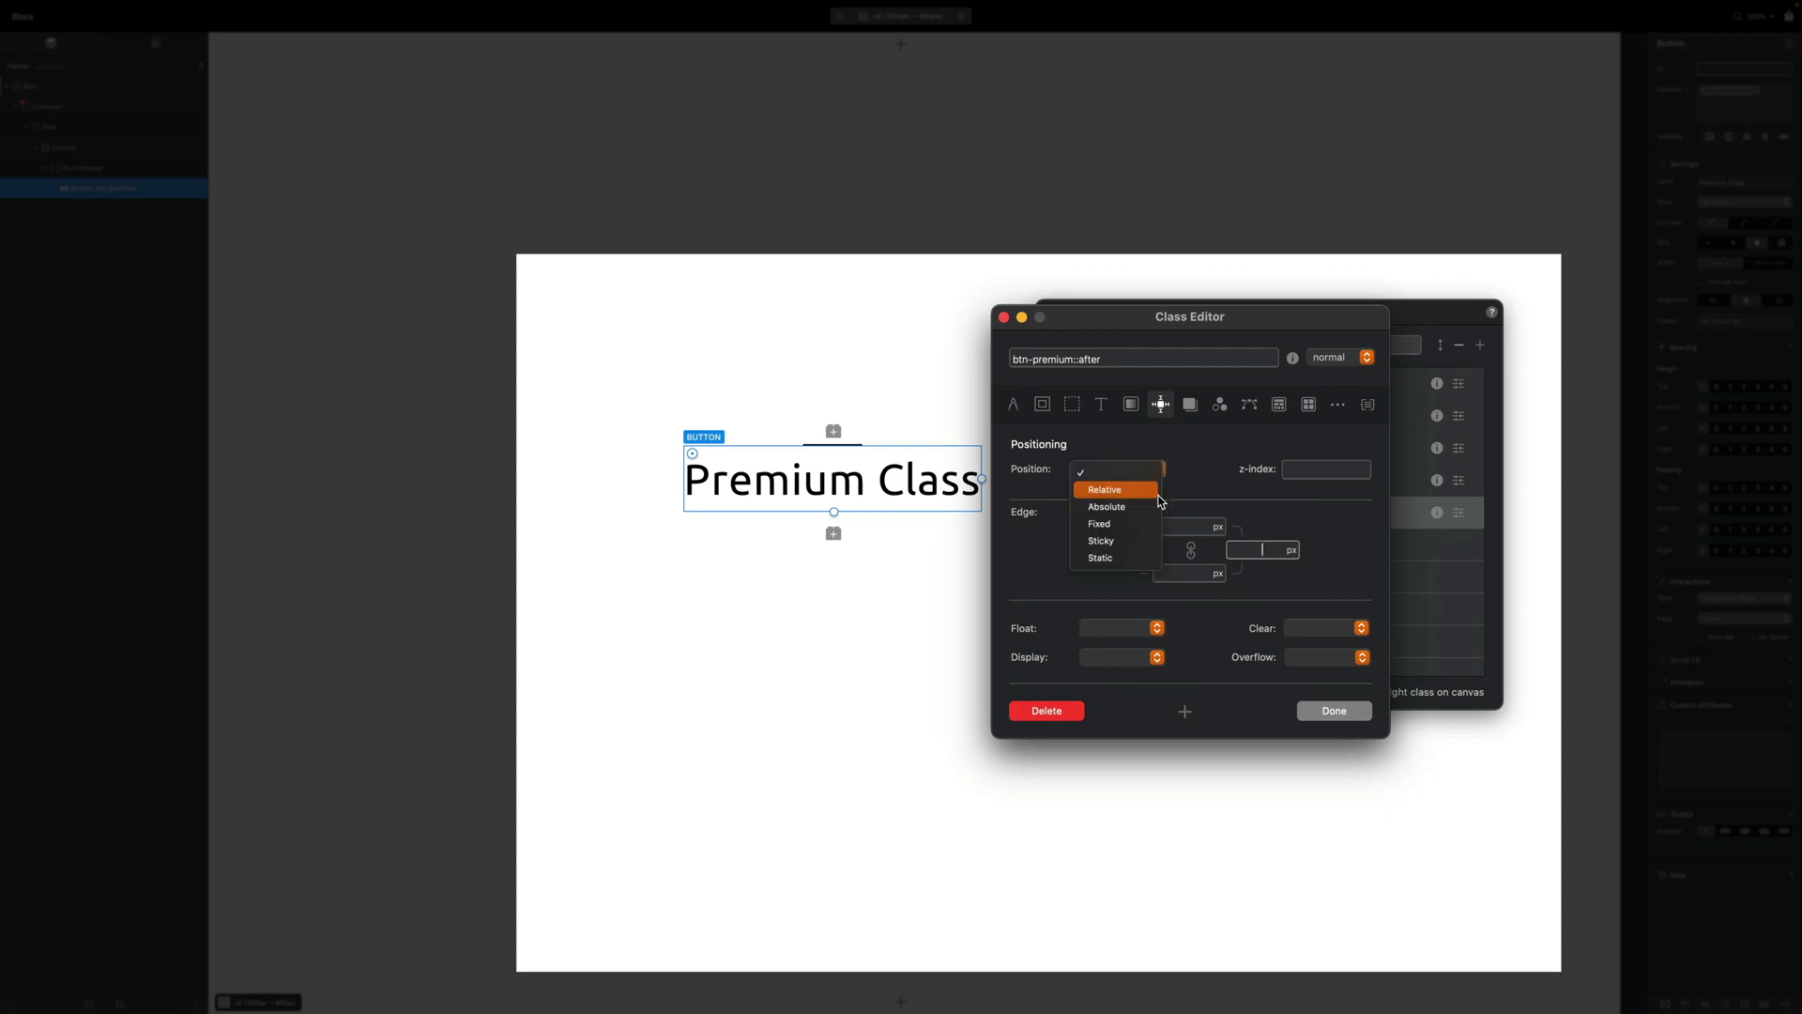
left_click(1112, 506)
left_click(1179, 569)
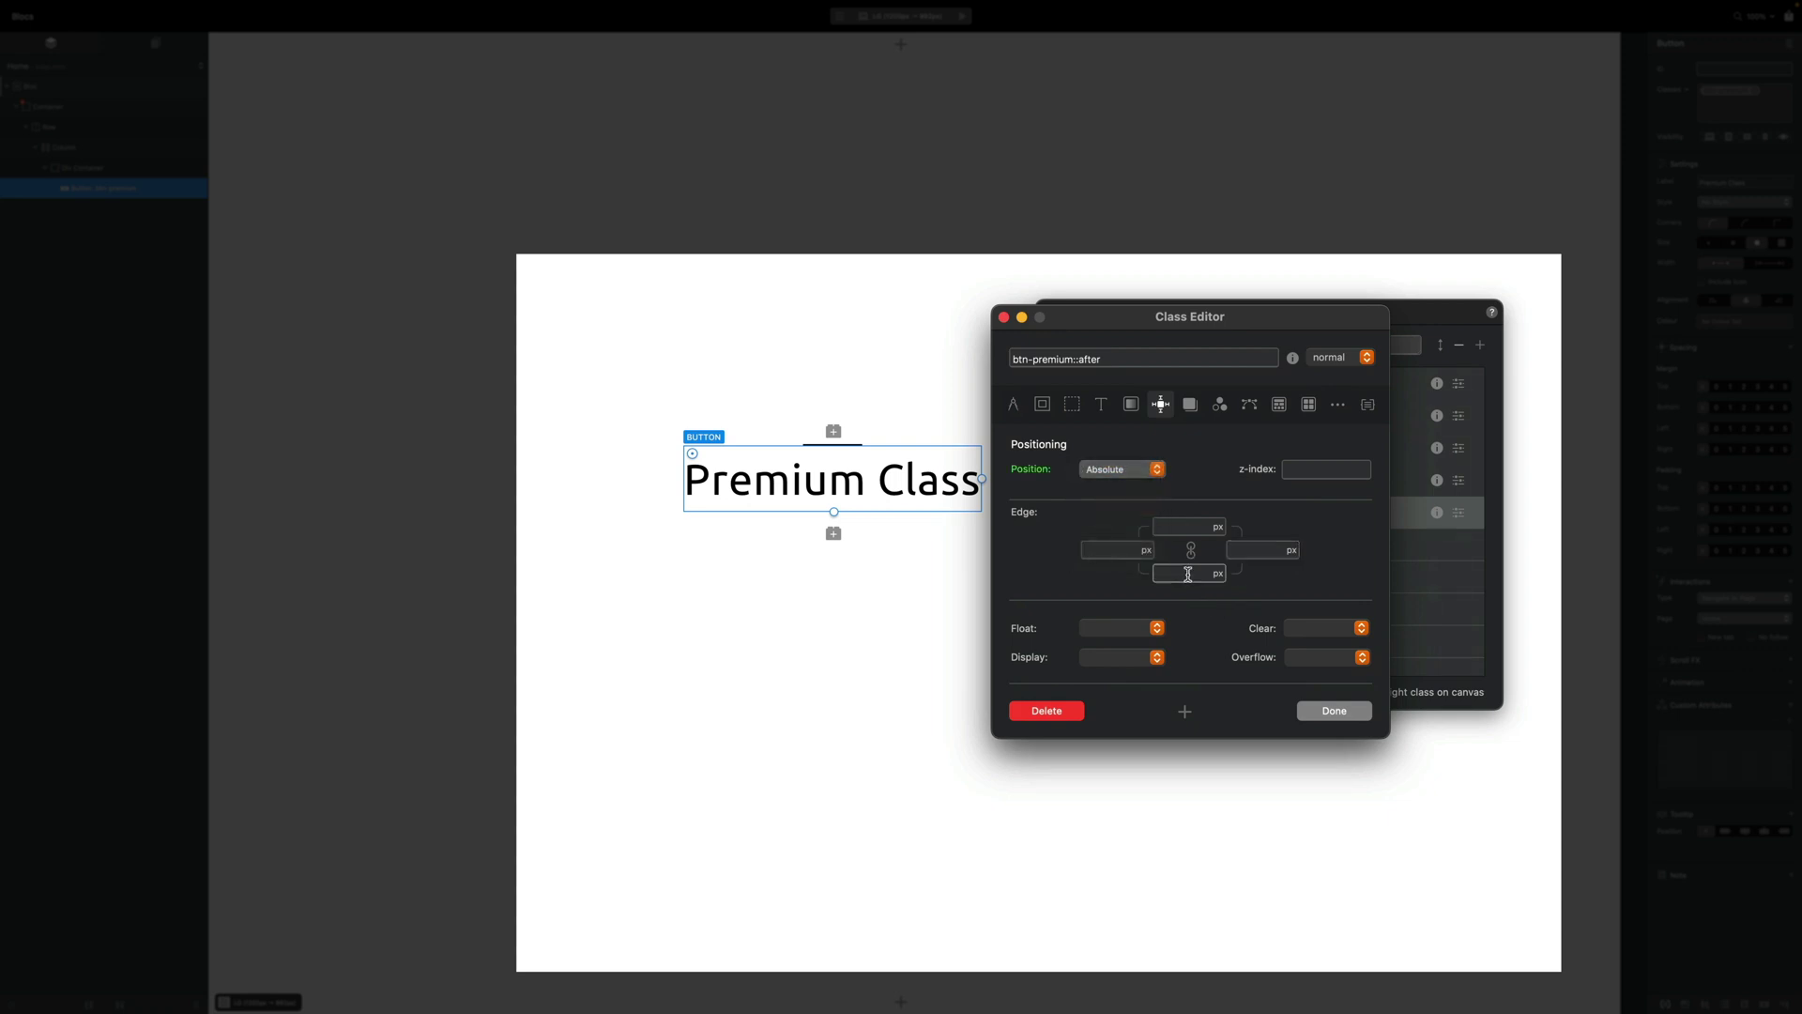
left_click(1218, 573)
left_click(1222, 611)
type("0.05")
- Set the bottom and left offsets to 0 and the left and right margins to auto
left_click(1104, 553)
type("0")
left_click(1279, 552)
type("0")
left_click(1042, 404)
left_click(1100, 508)
type("auto")
left_click(1256, 510)
type("auto")
- Make the line 100% wide and 2 px high with a solid black background
left_click(1014, 404)
left_click(1119, 471)
left_click(1161, 474)
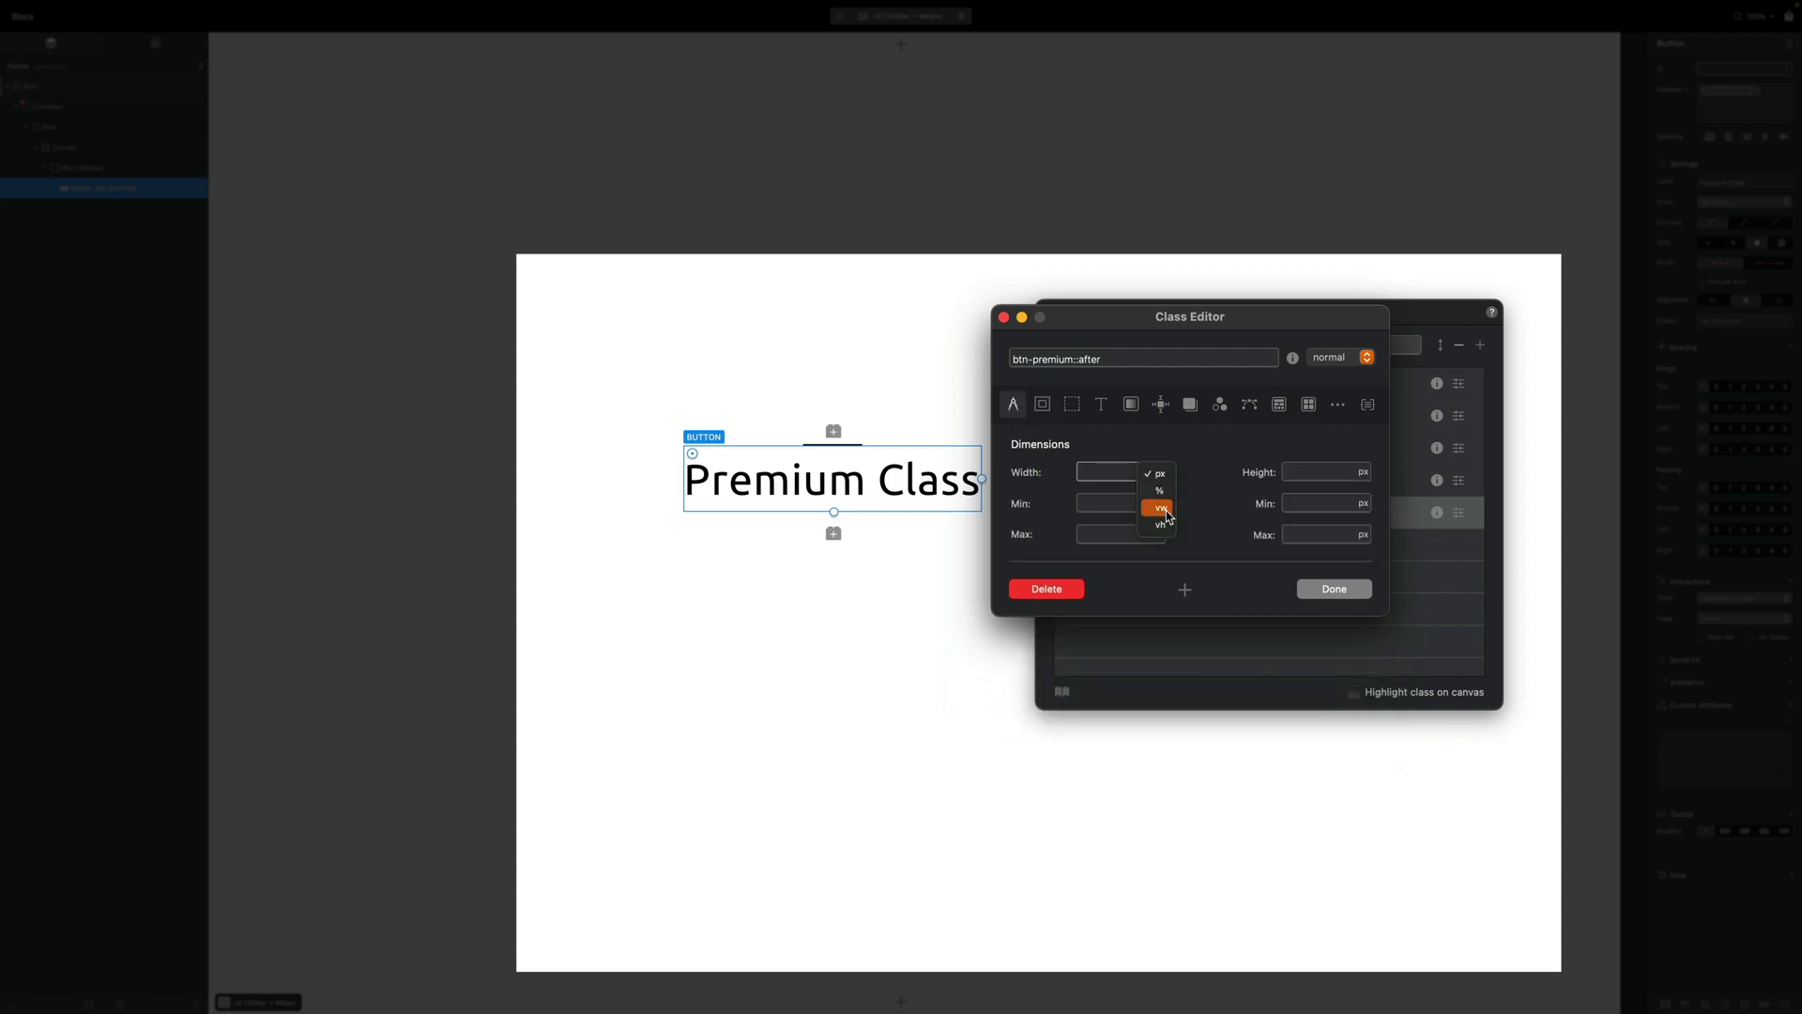
left_click(1165, 488)
type("100")
key("Tab")
type("2")
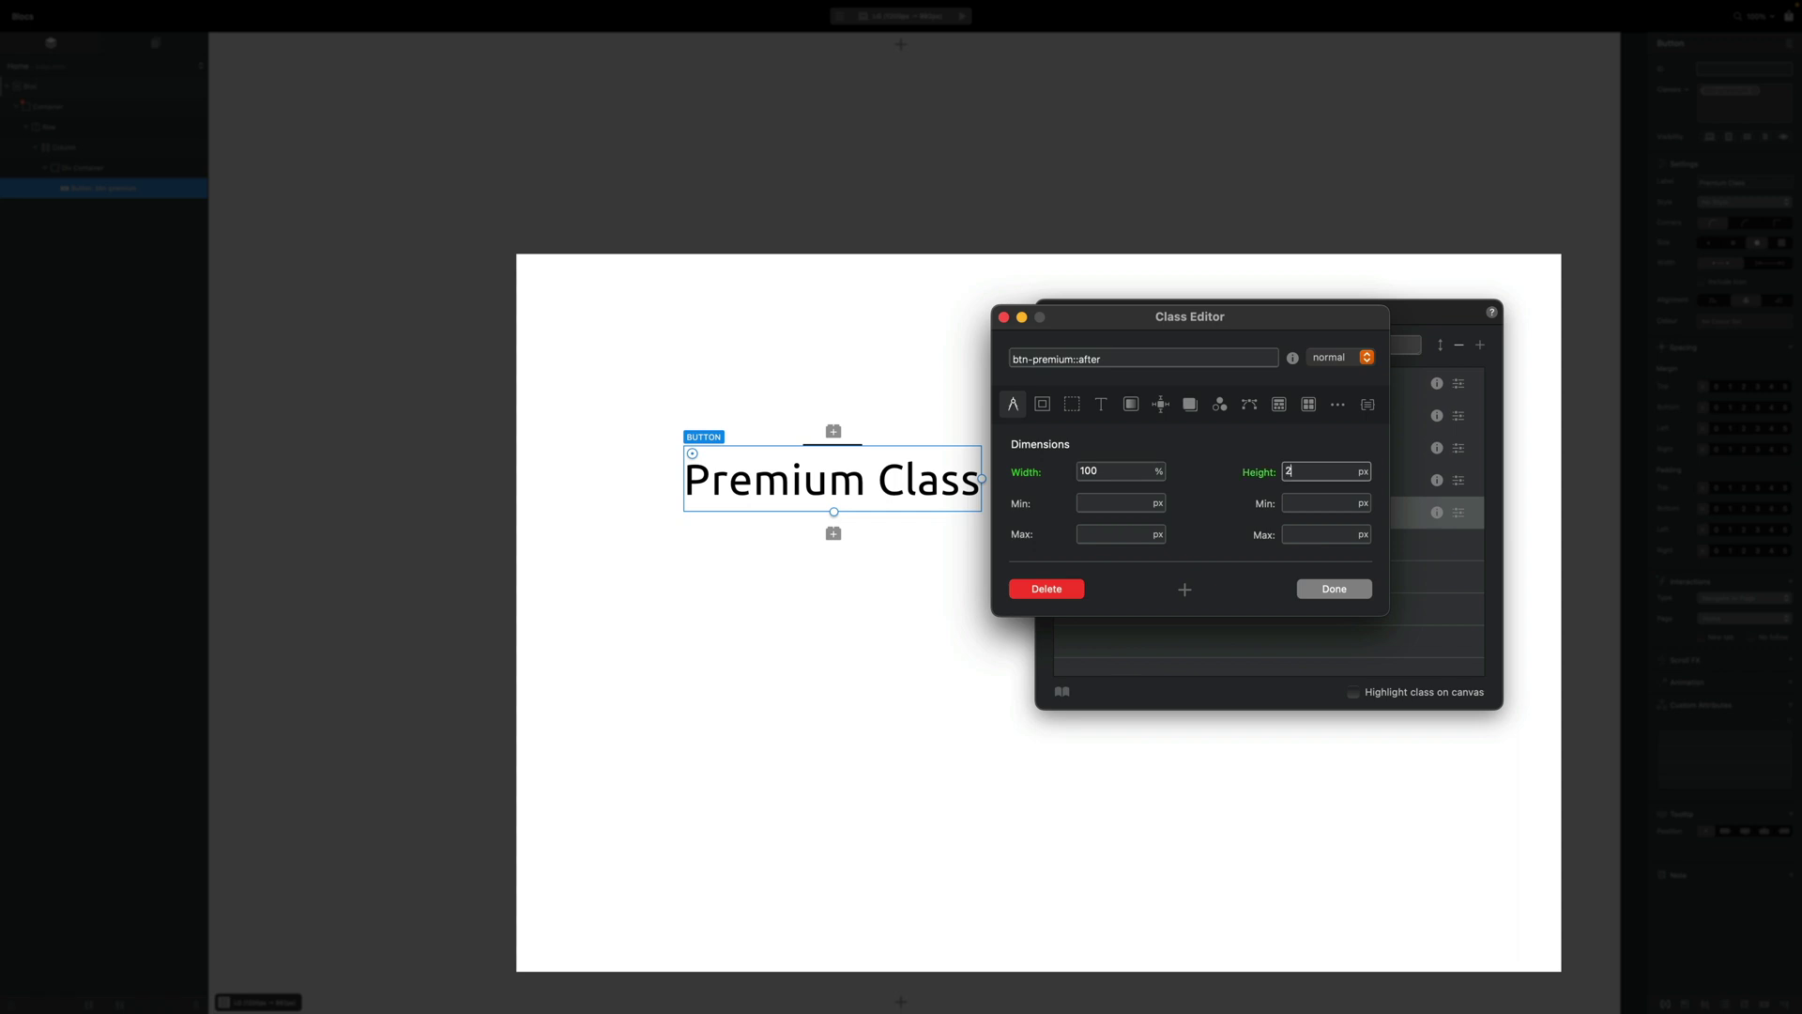
key("Tab")
left_click(1132, 407)
left_click(1096, 564)
left_click(1197, 482)
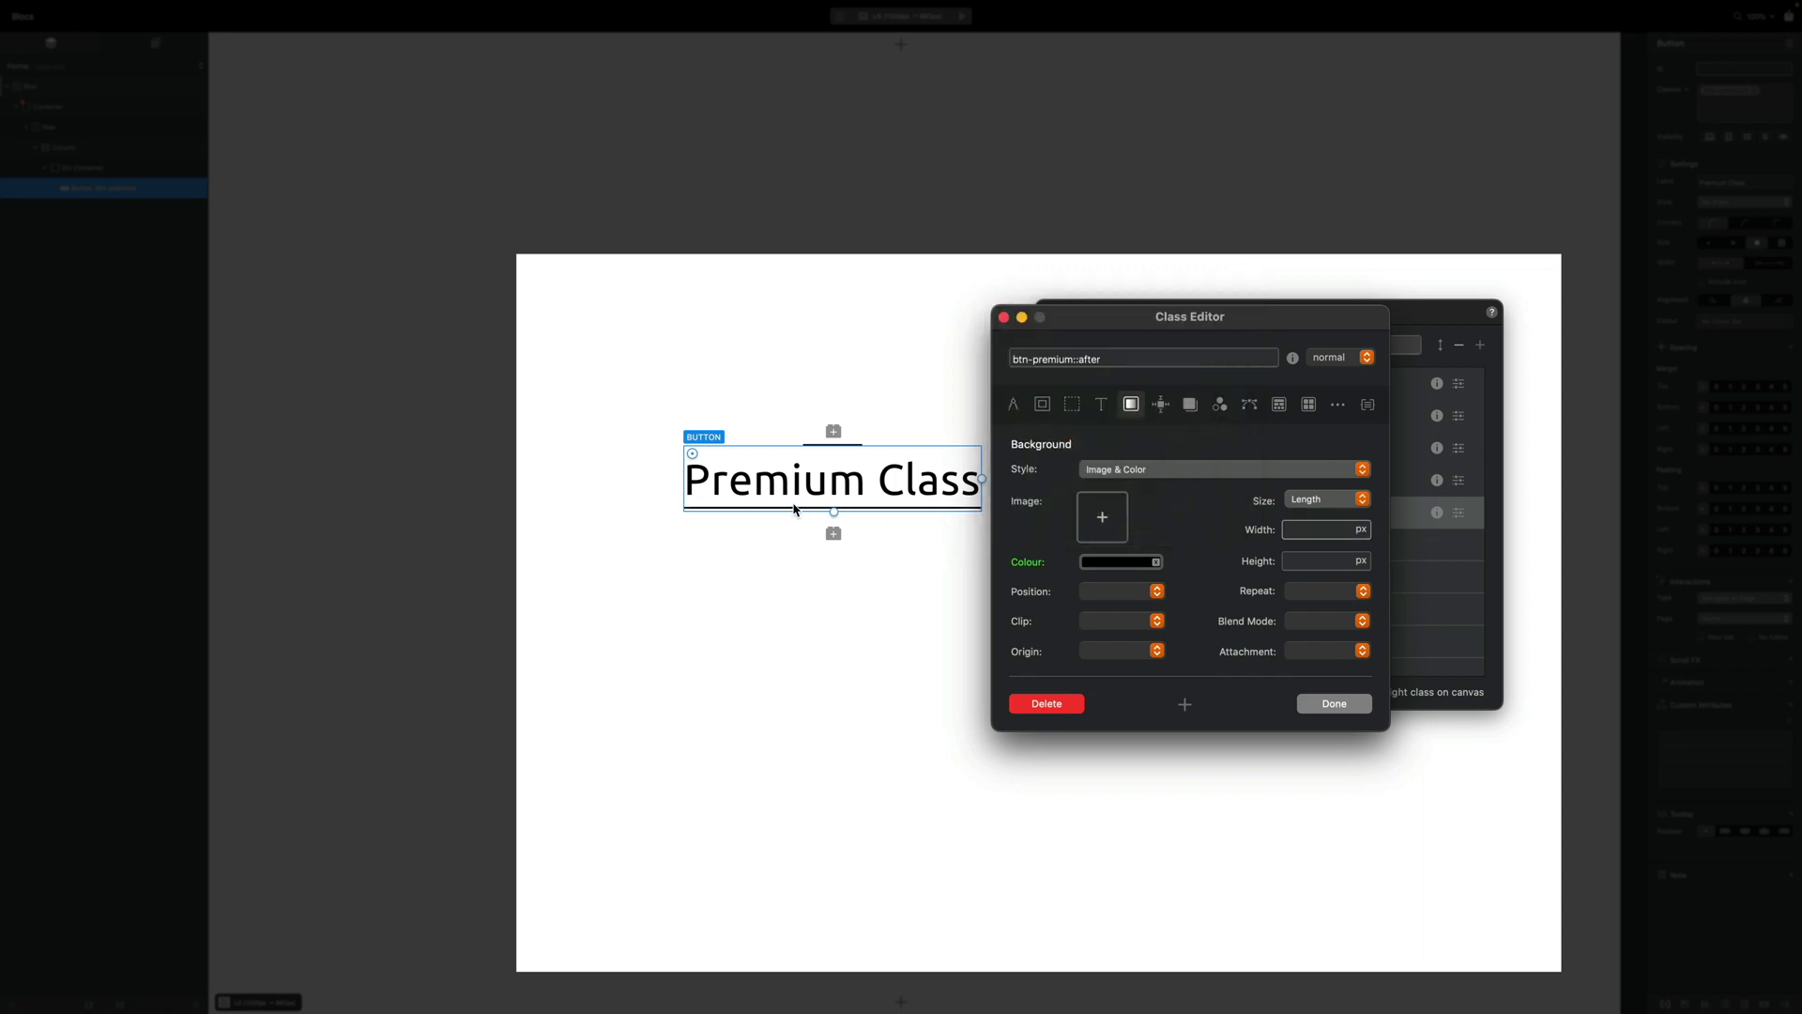
- Change the bottom offset to -0.05 em and the width to 20%, then finish editing
left_click(1162, 404)
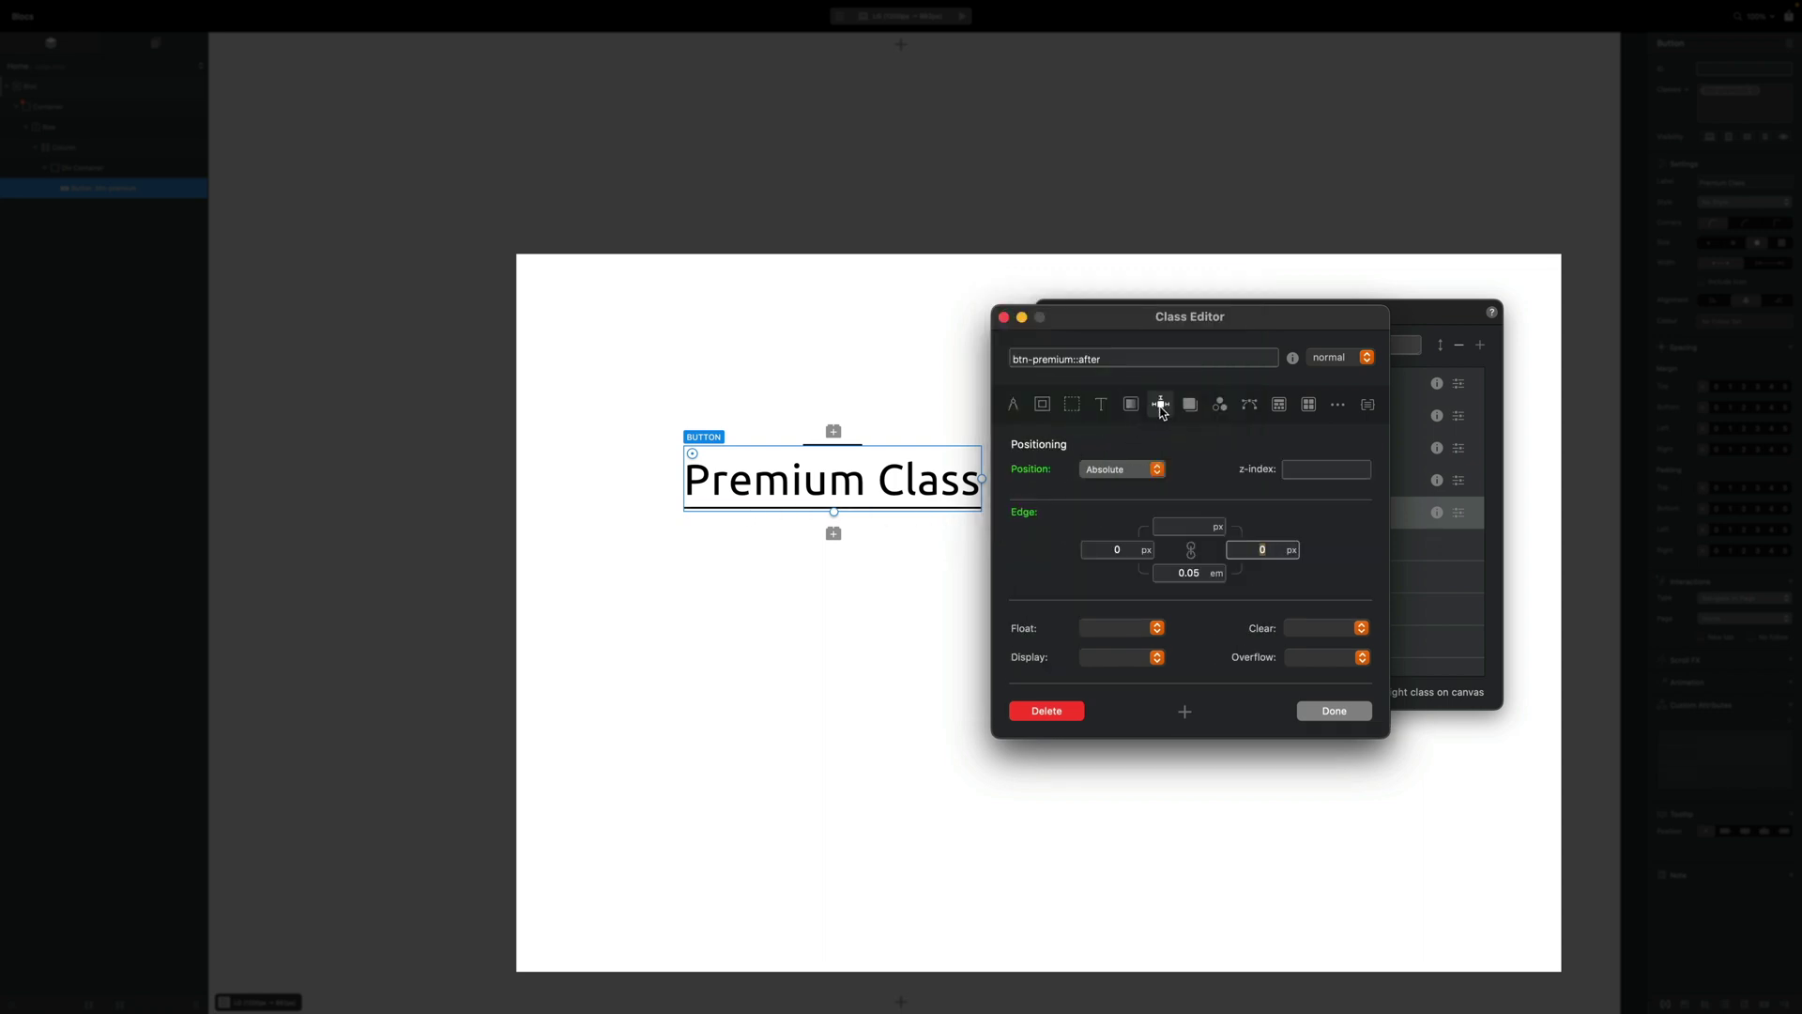
left_click(1179, 575)
type("-")
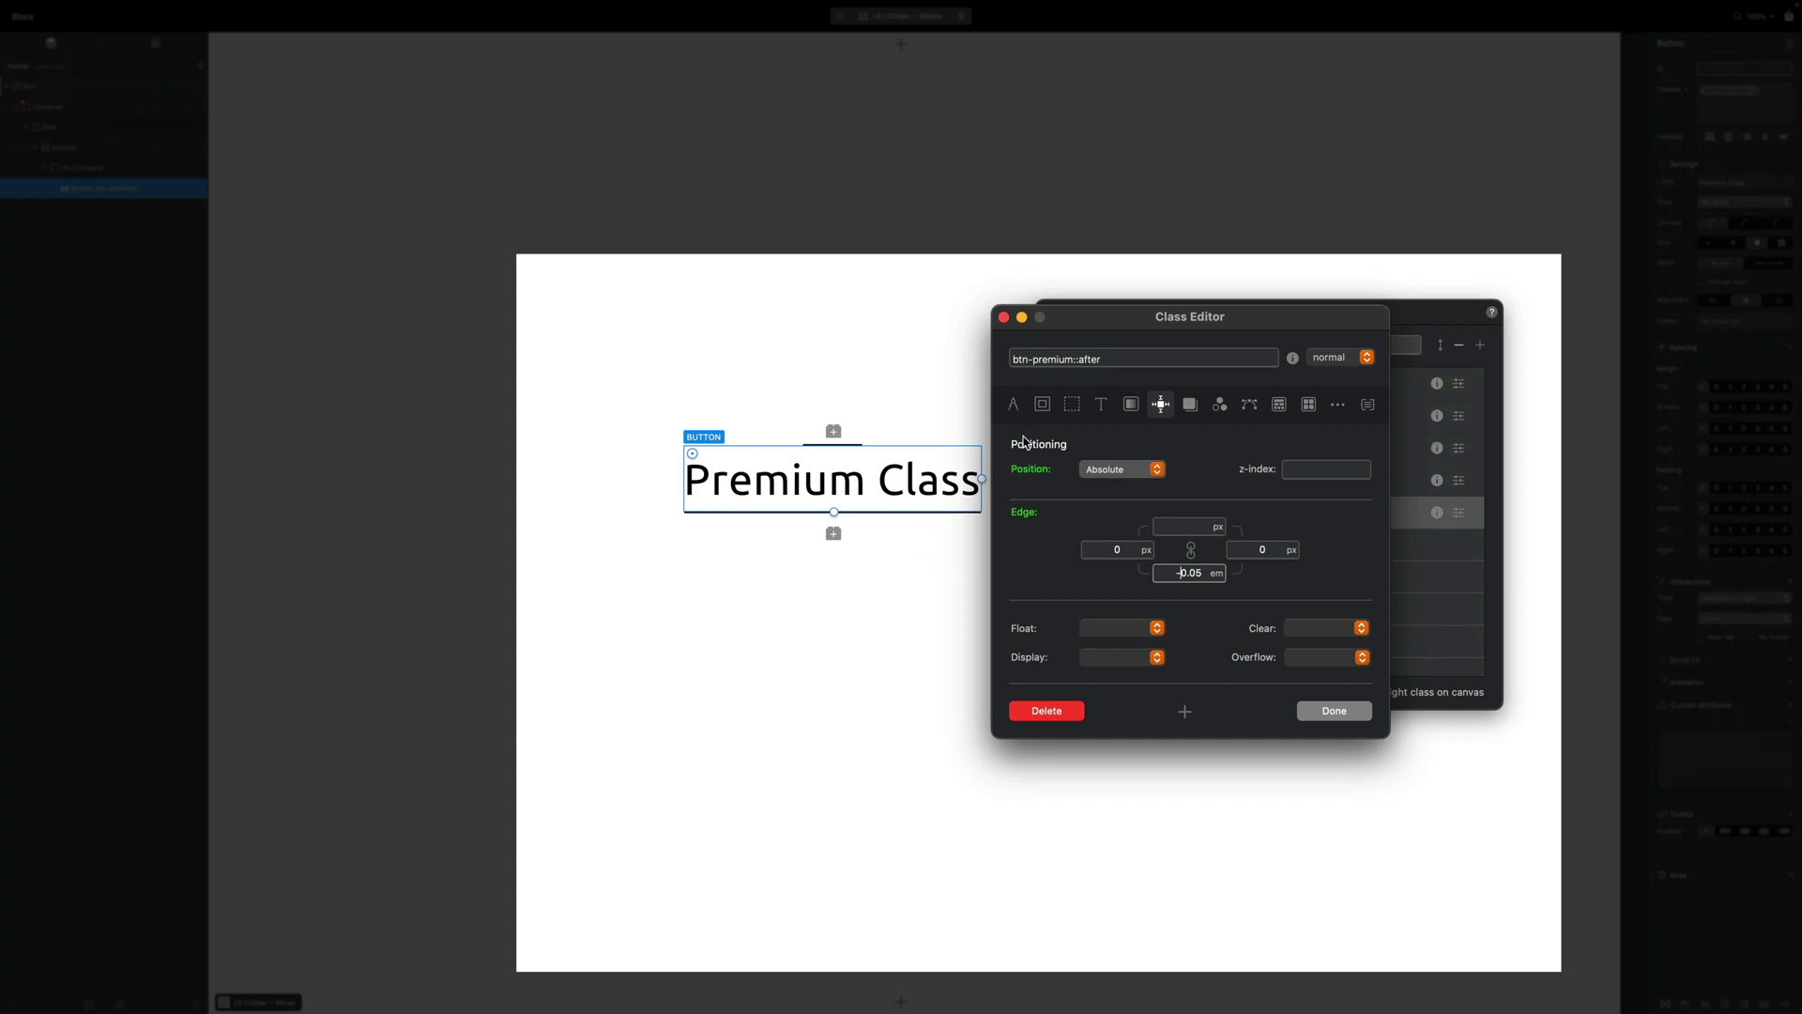
left_click(1014, 405)
double_click(1109, 471)
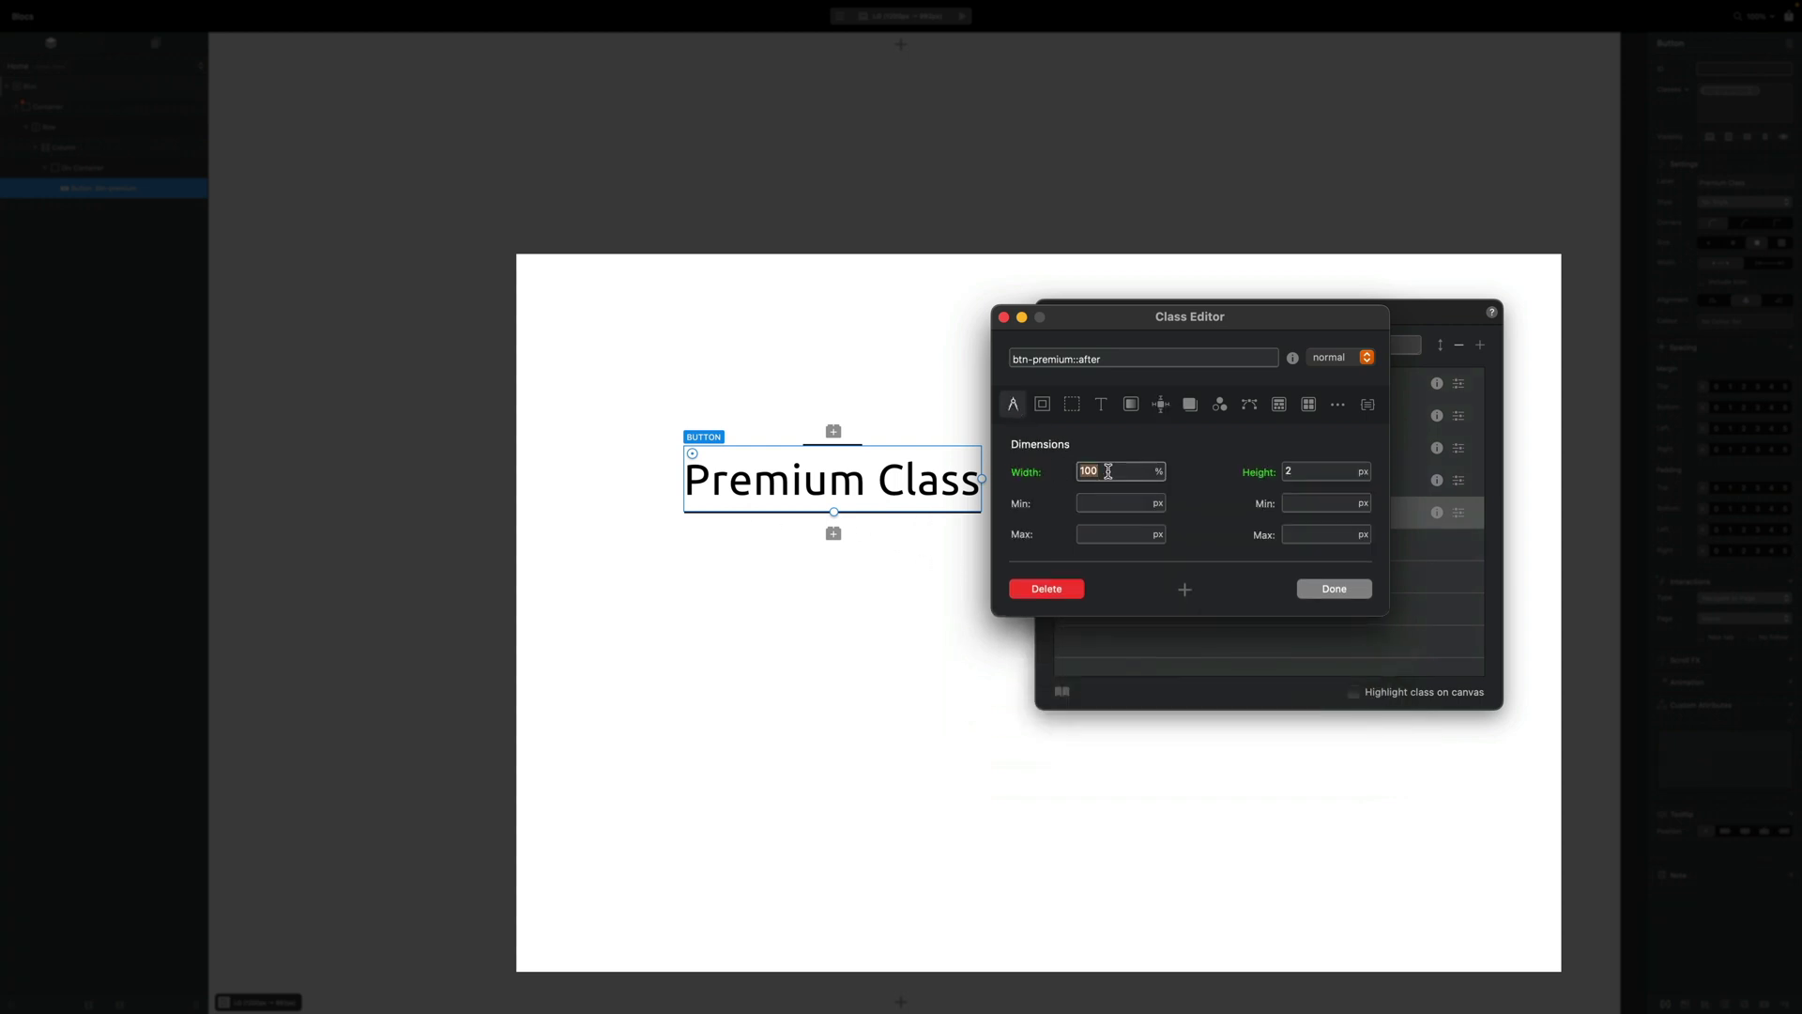
type("20")
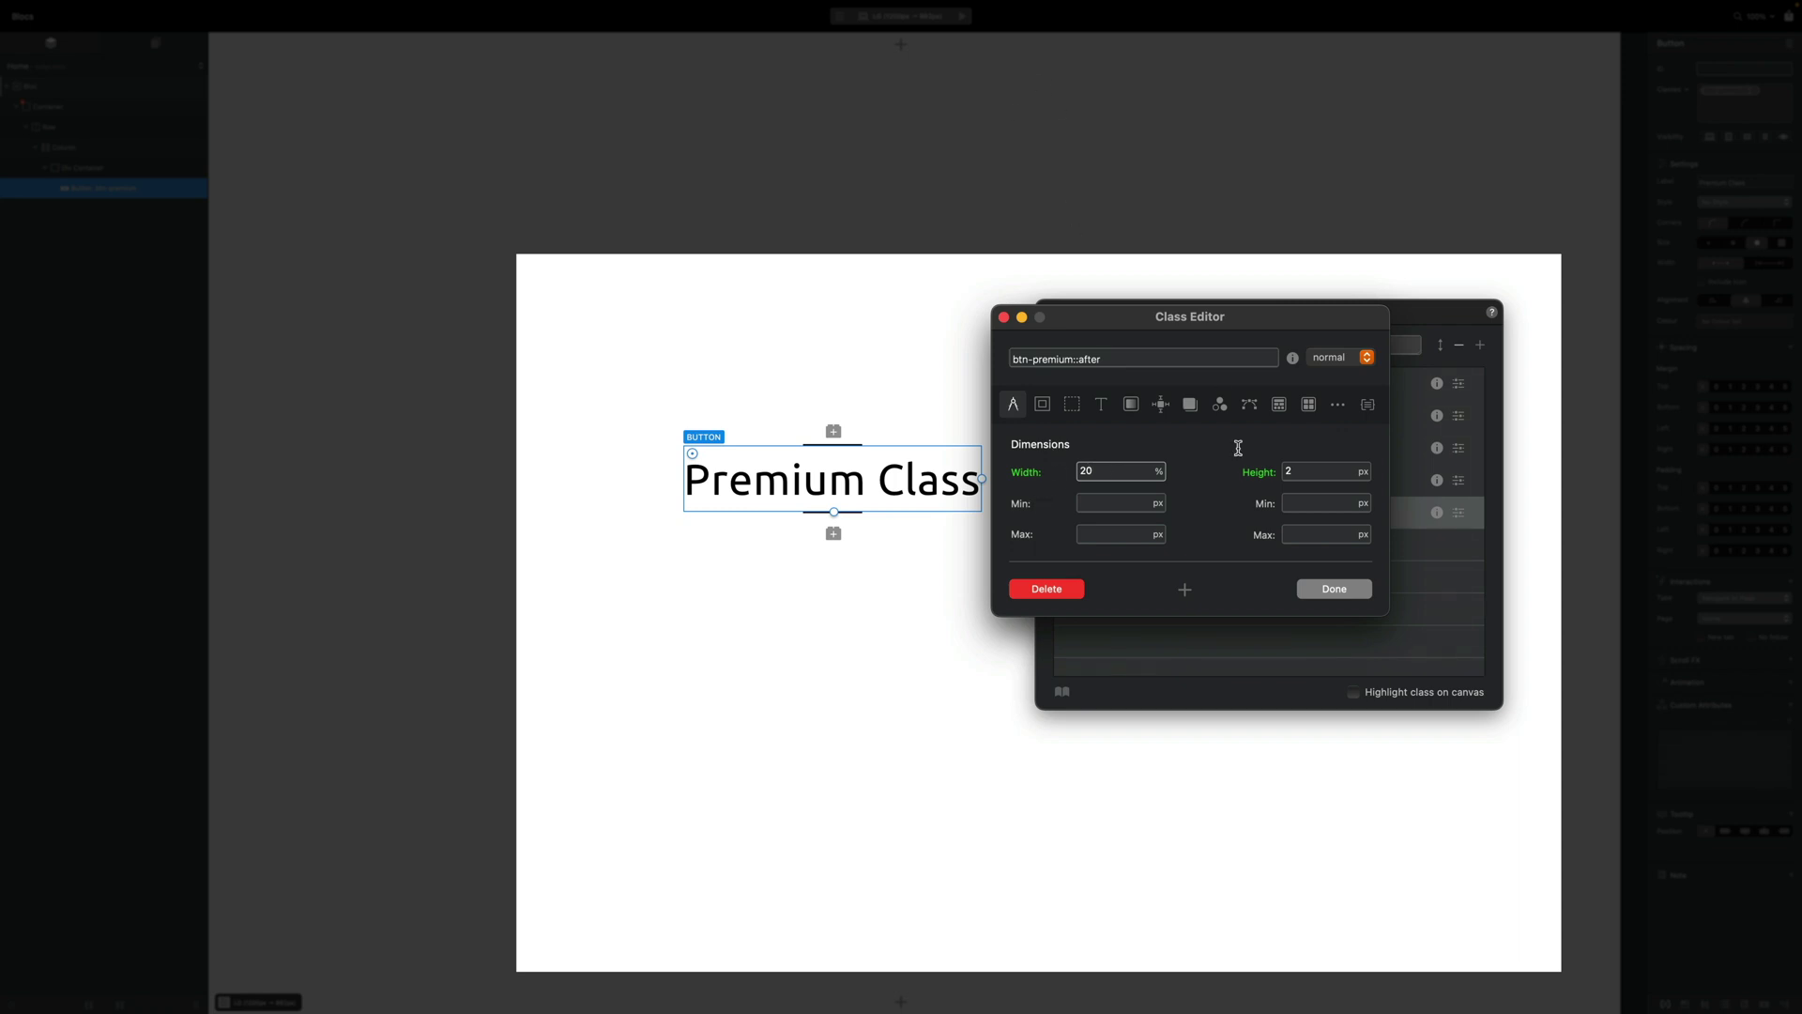
left_click(1357, 587)
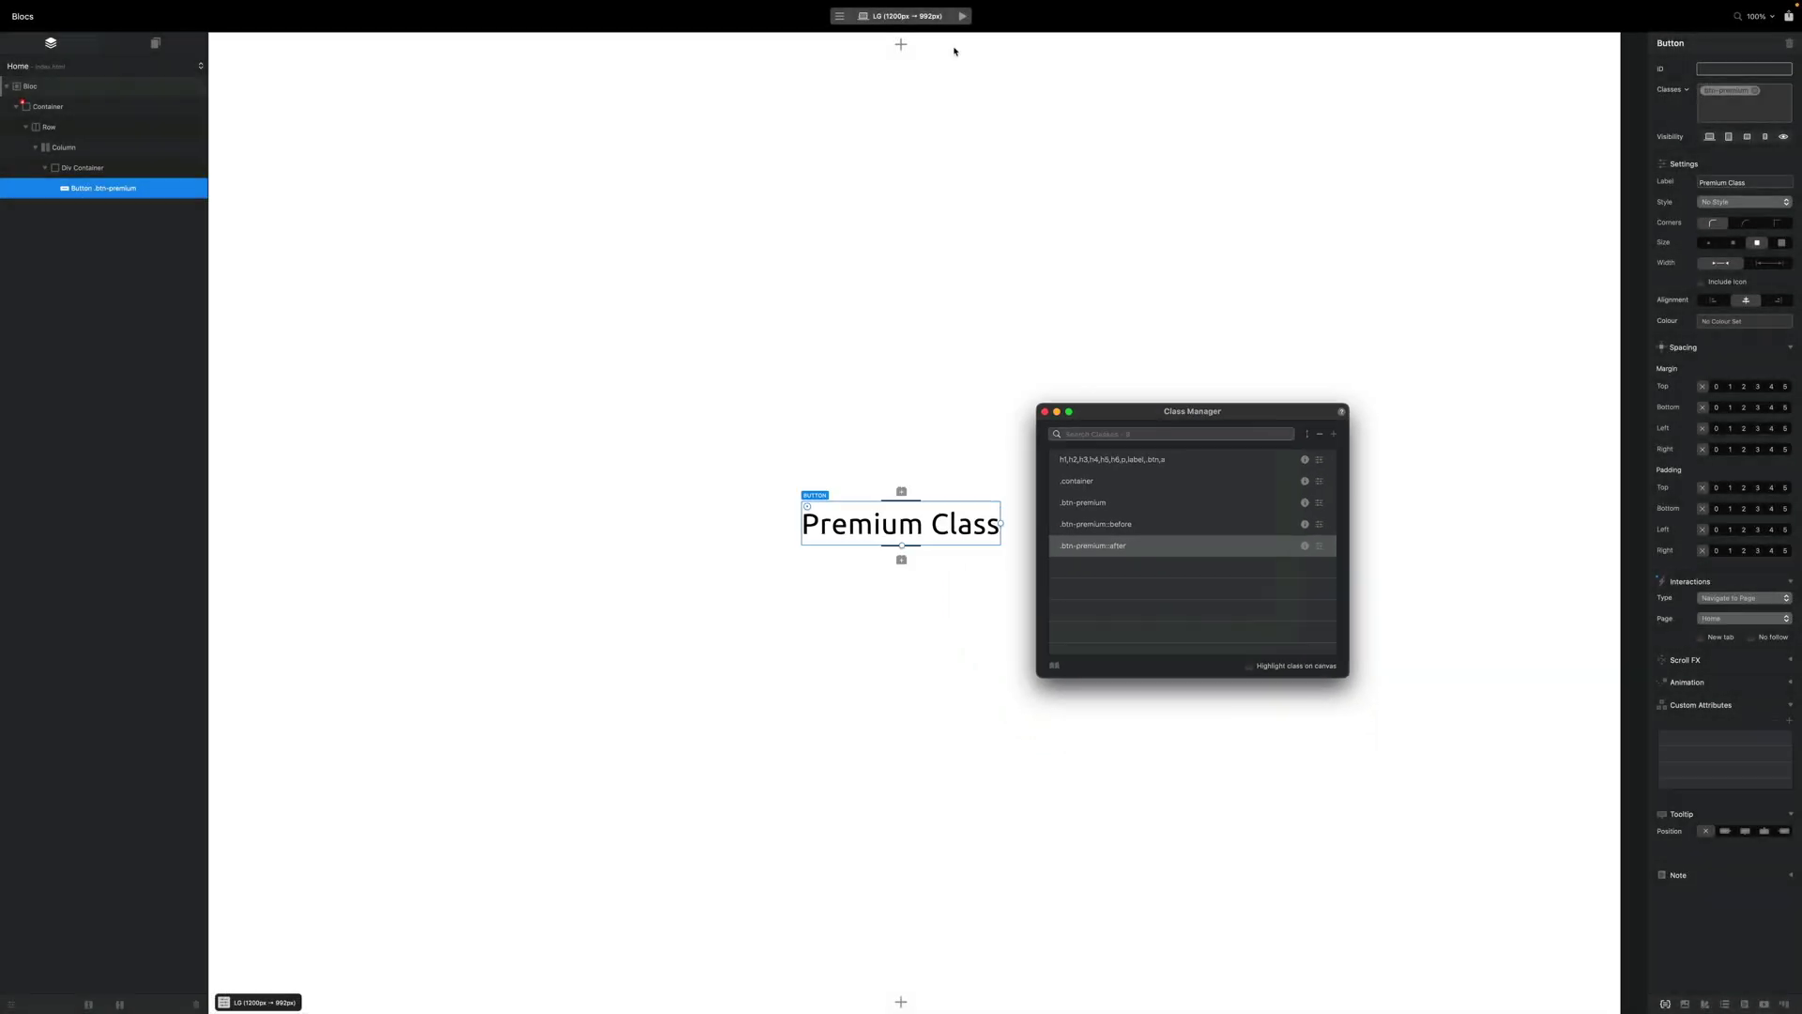
- Preview the page in Safari to check the lines above and below Premium Class
key("super+p")
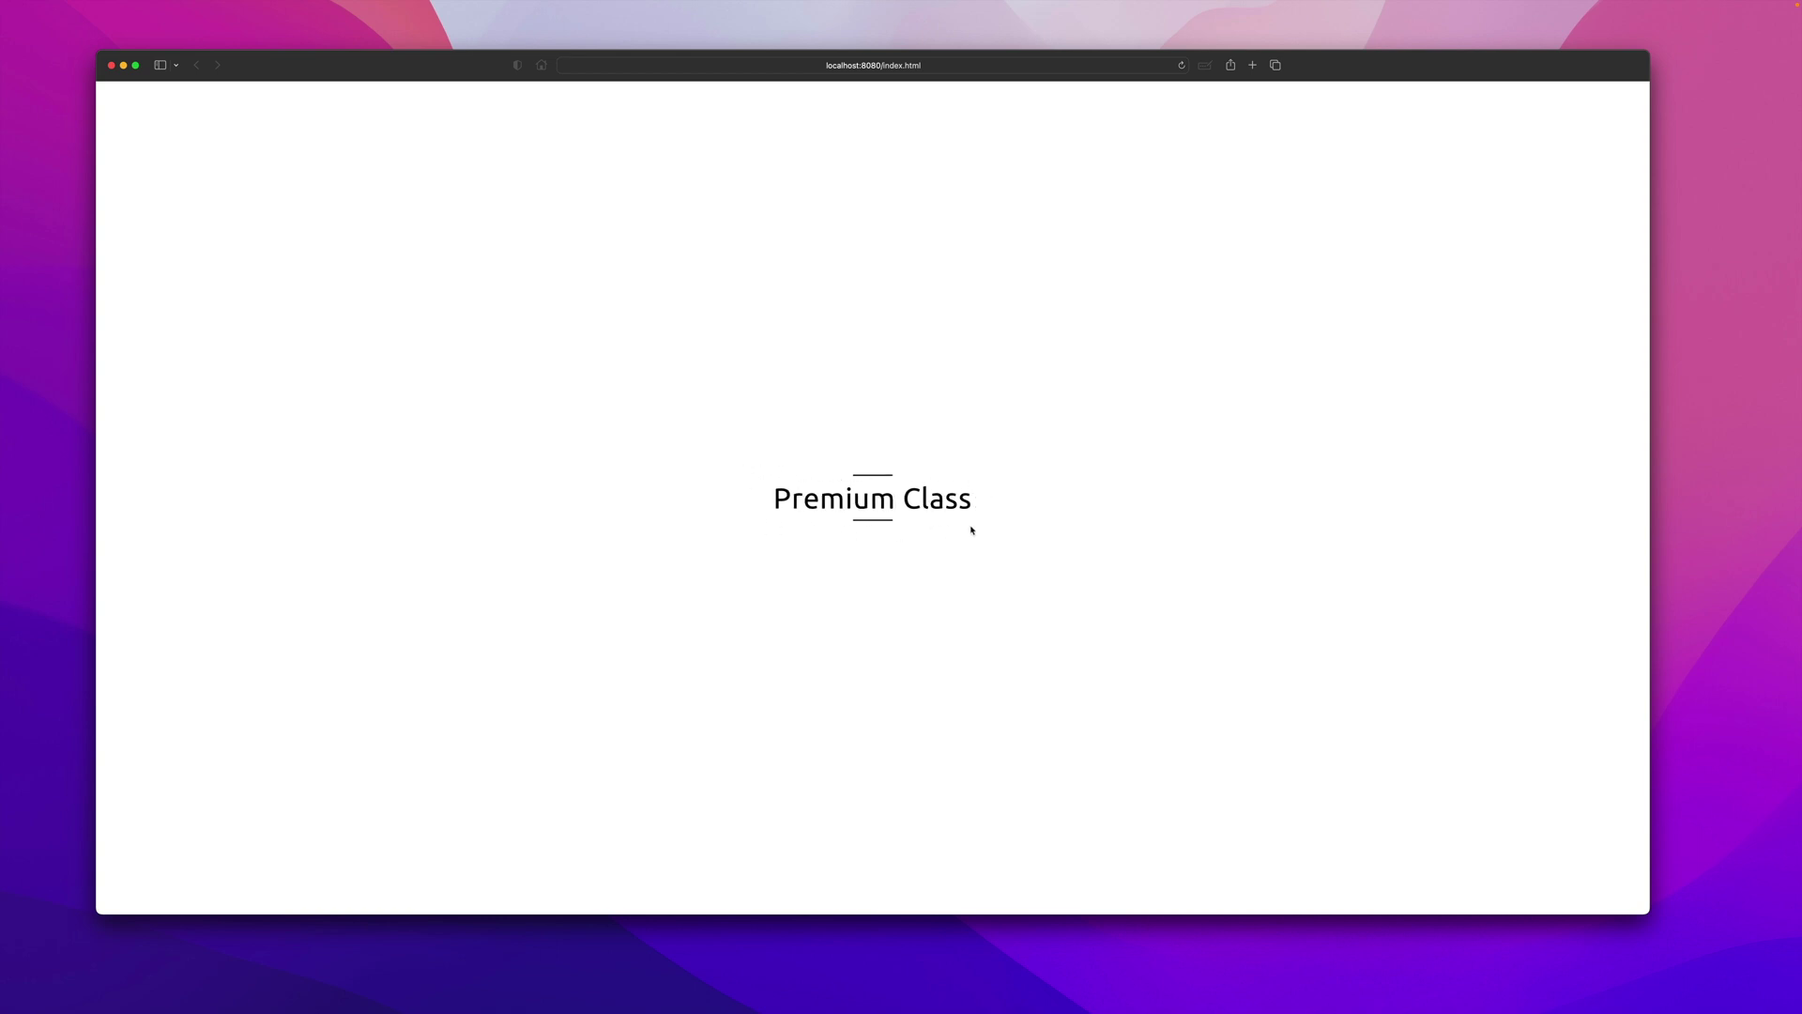
- Go back to Blocs and open the btn-premium class in the Class Editor
key("ctrl+Right")
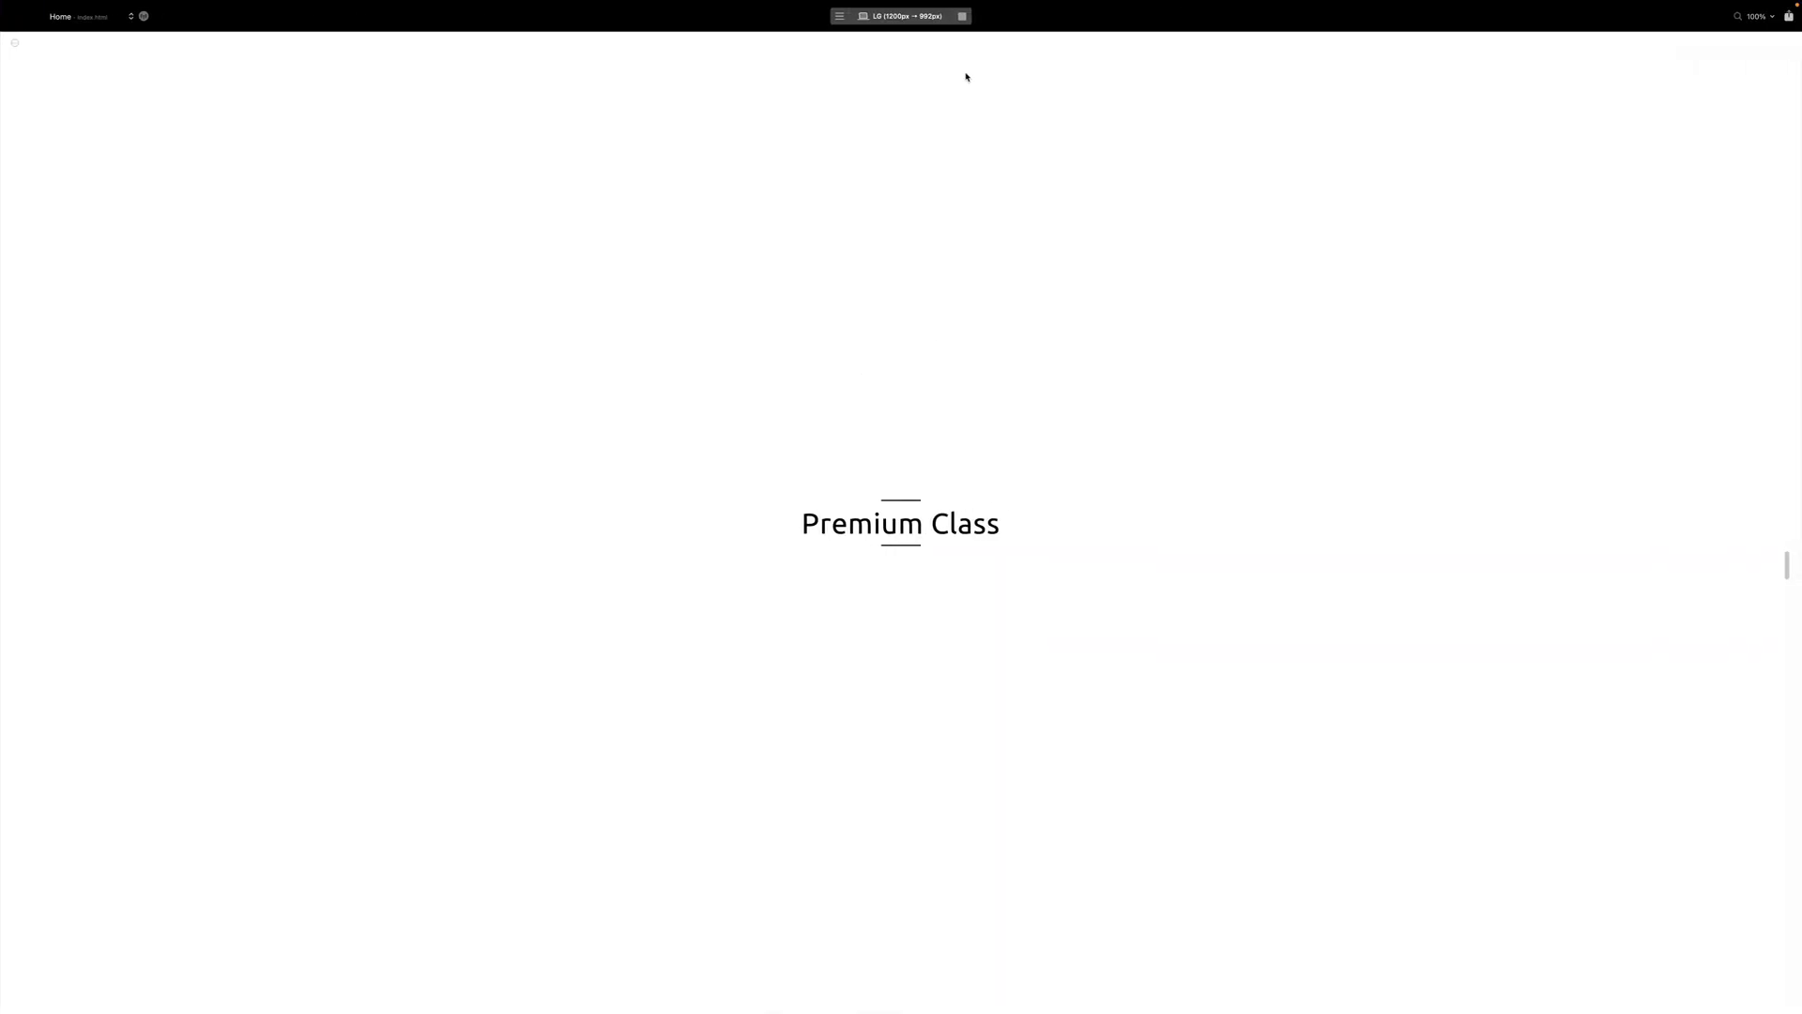
left_click(962, 16)
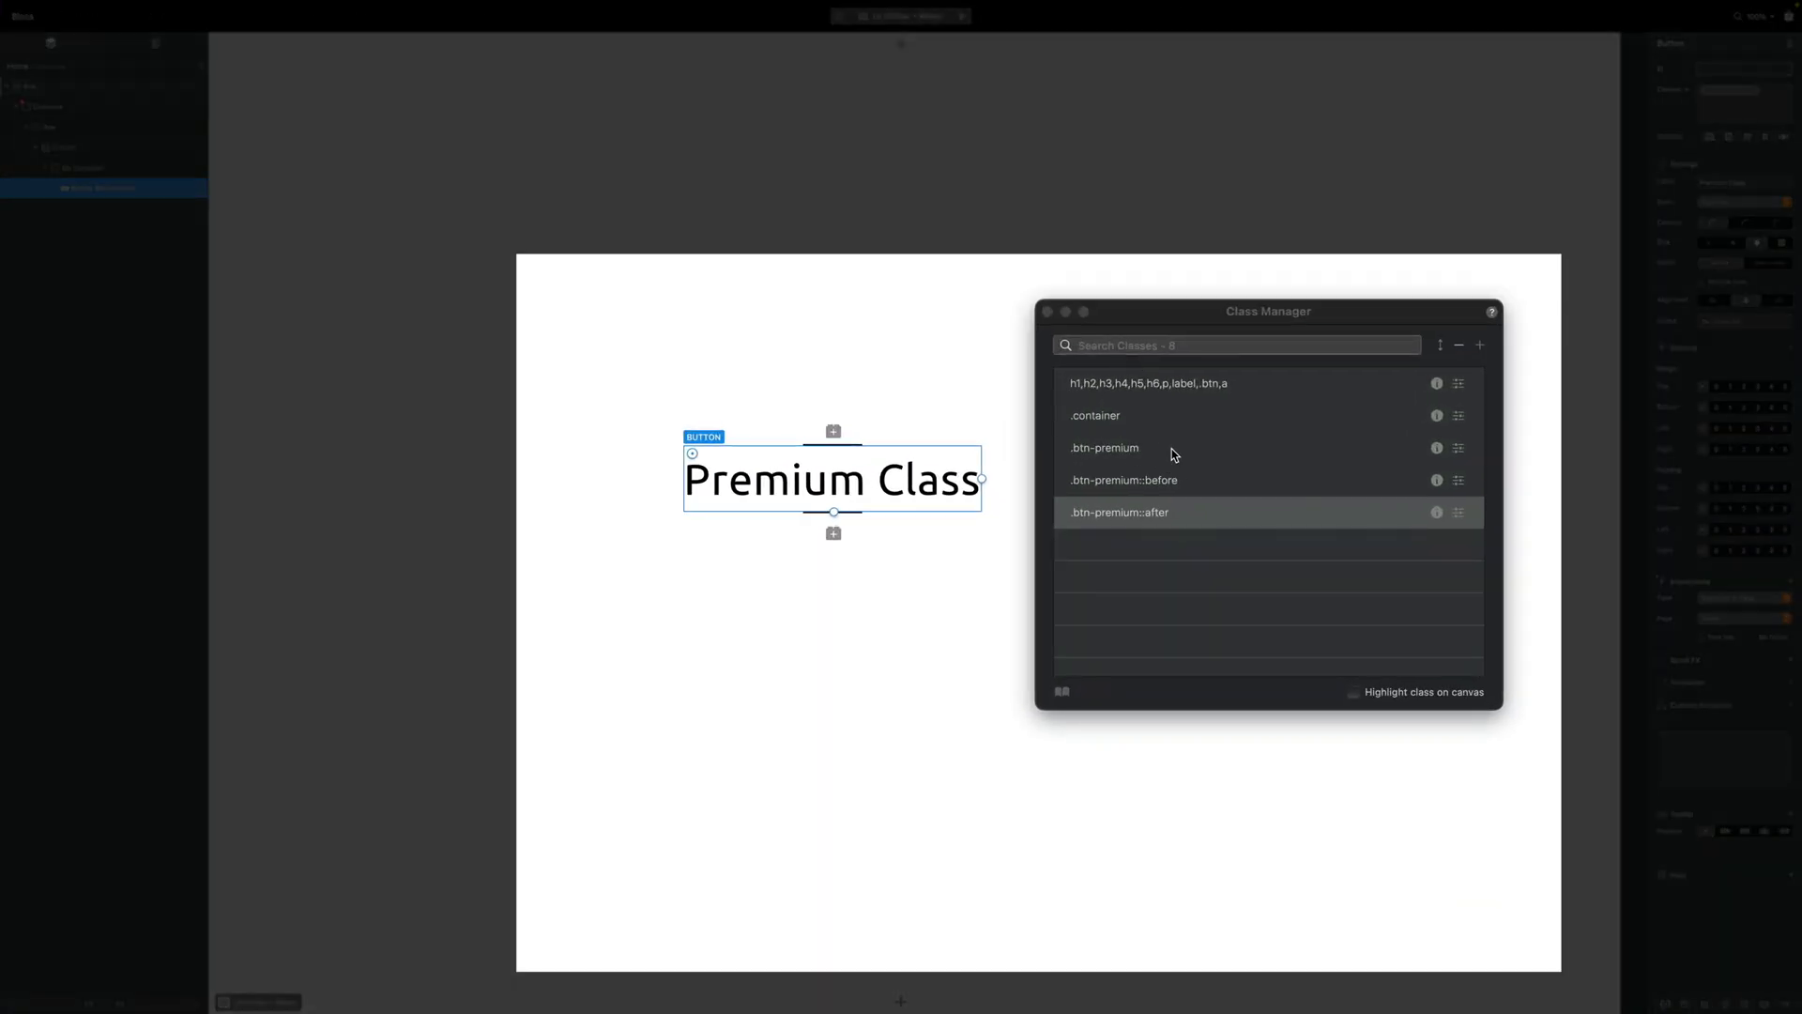
double_click(1172, 450)
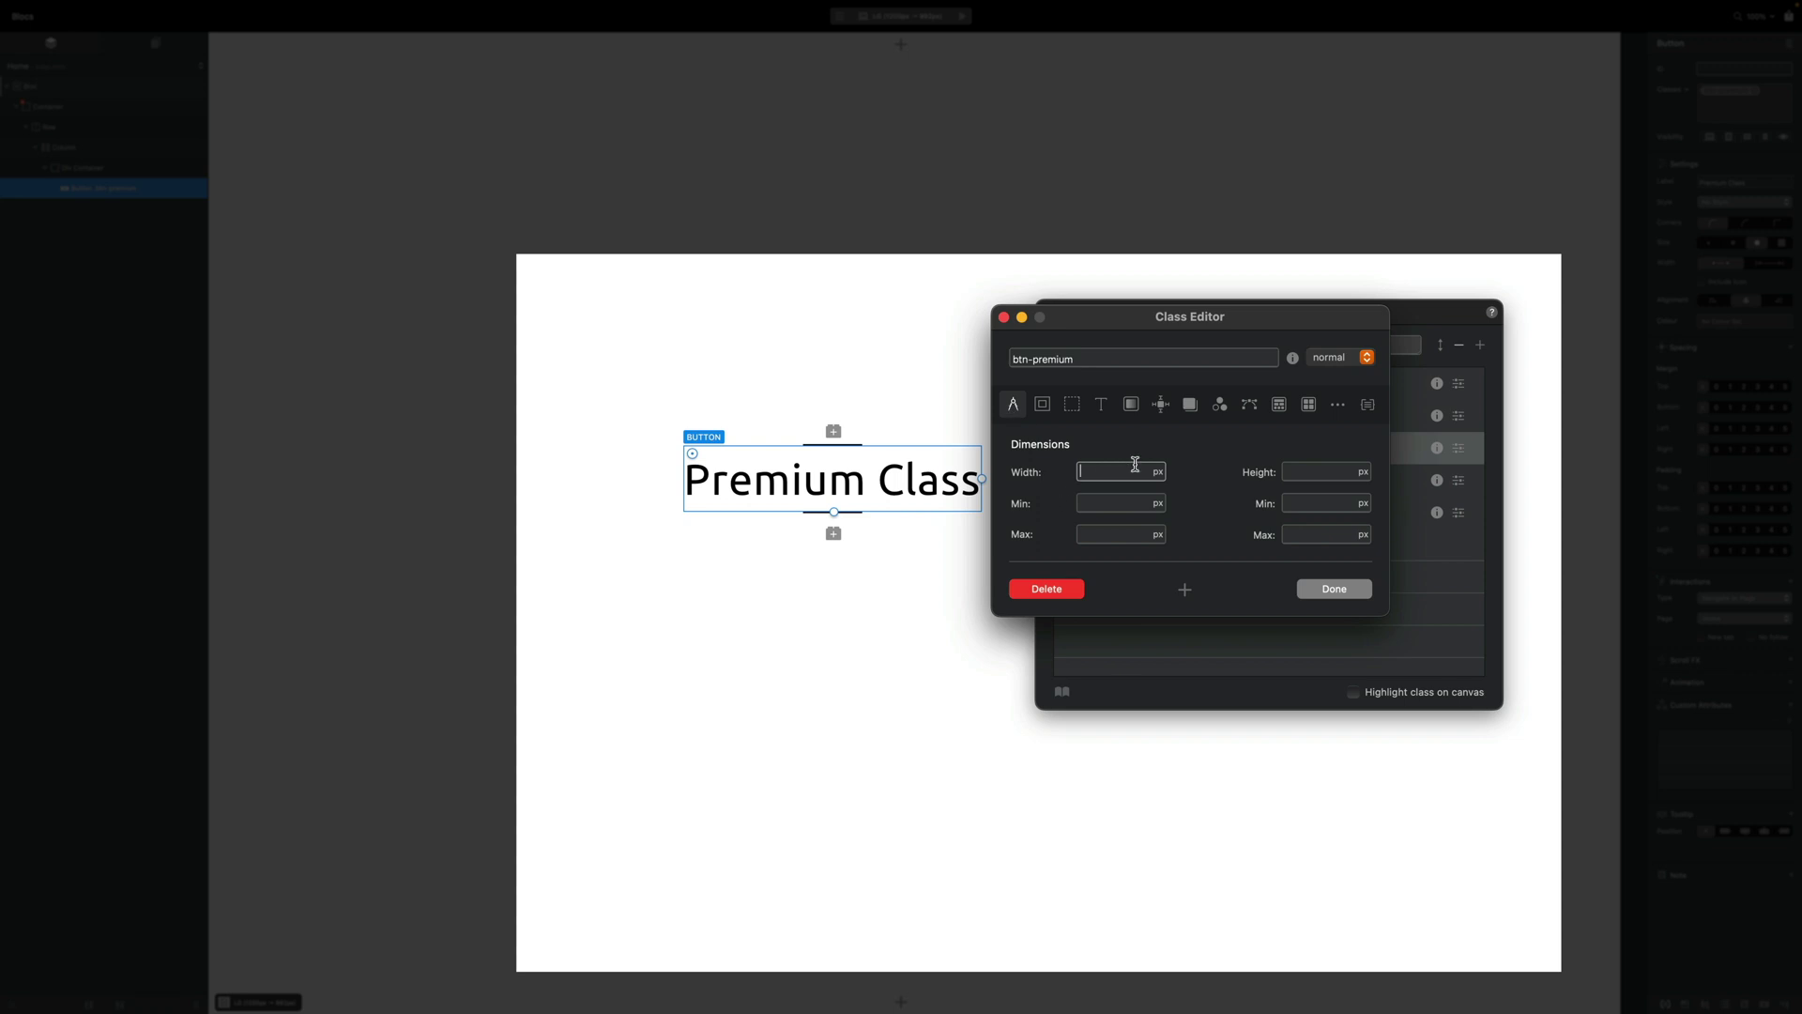
left_click_drag(1168, 323, 1203, 330)
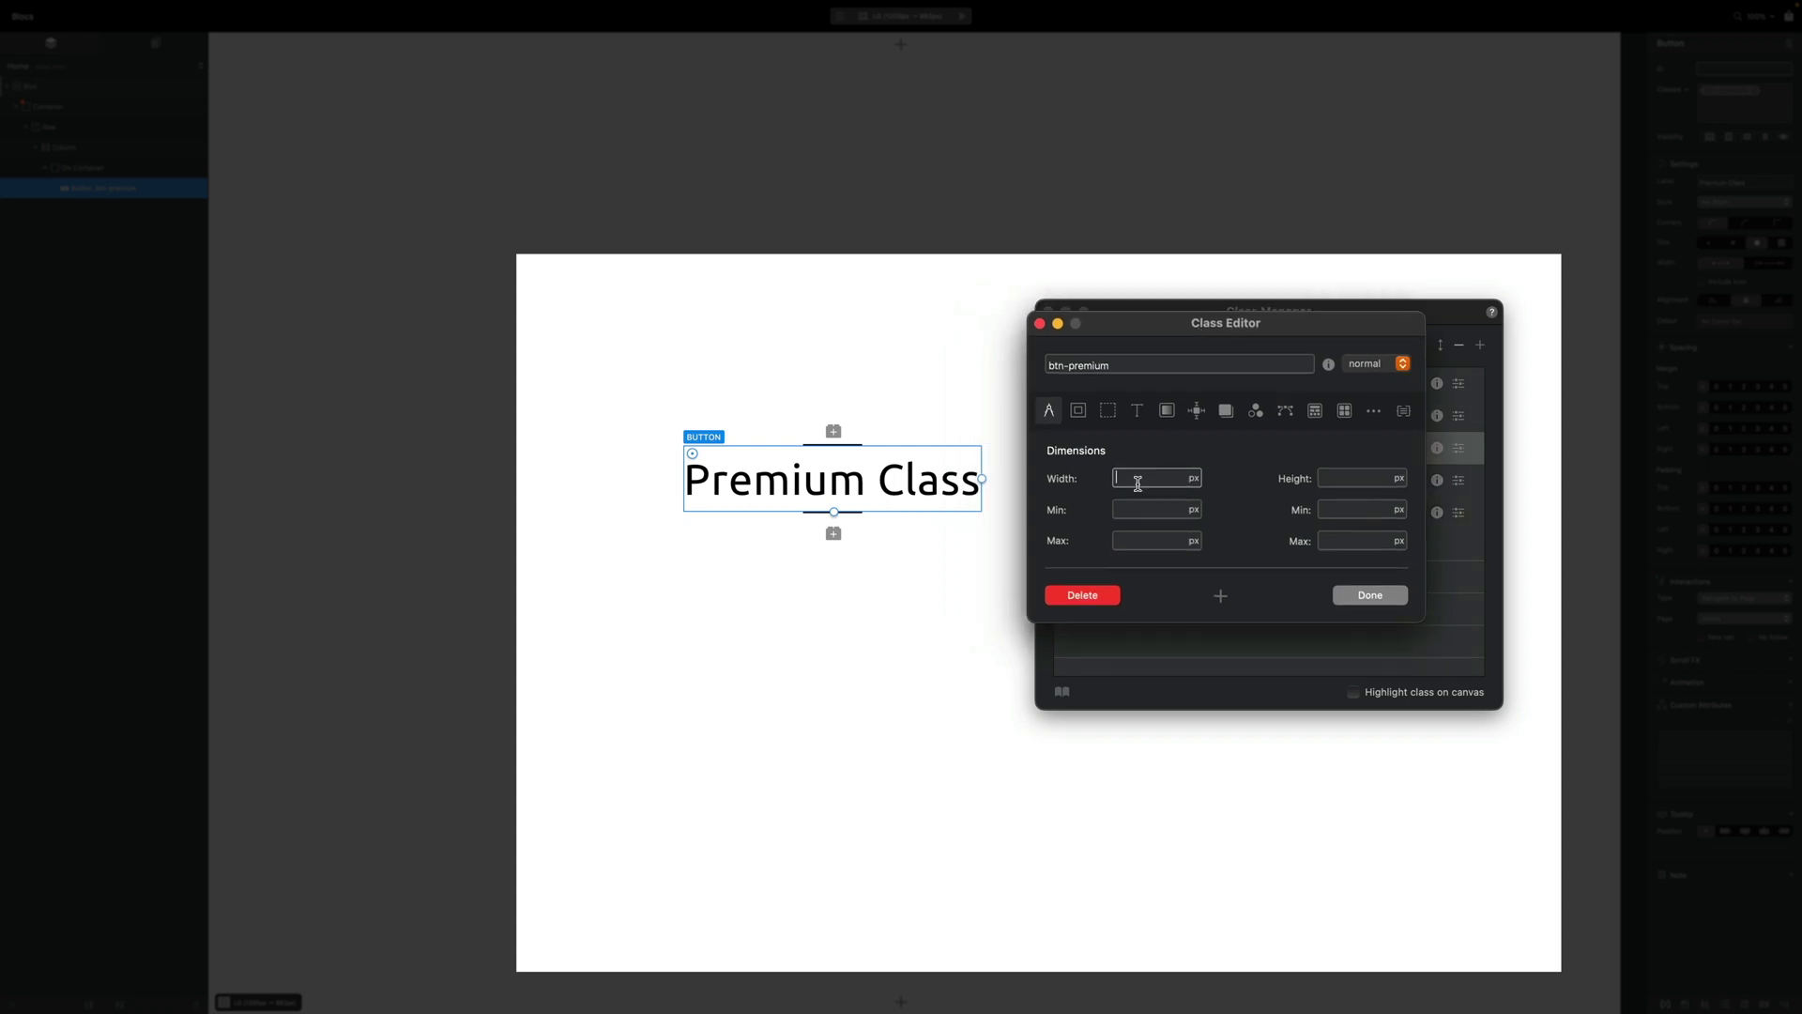
- Try button widths of 300, 400 and 350 before settling on 380 px
type("300")
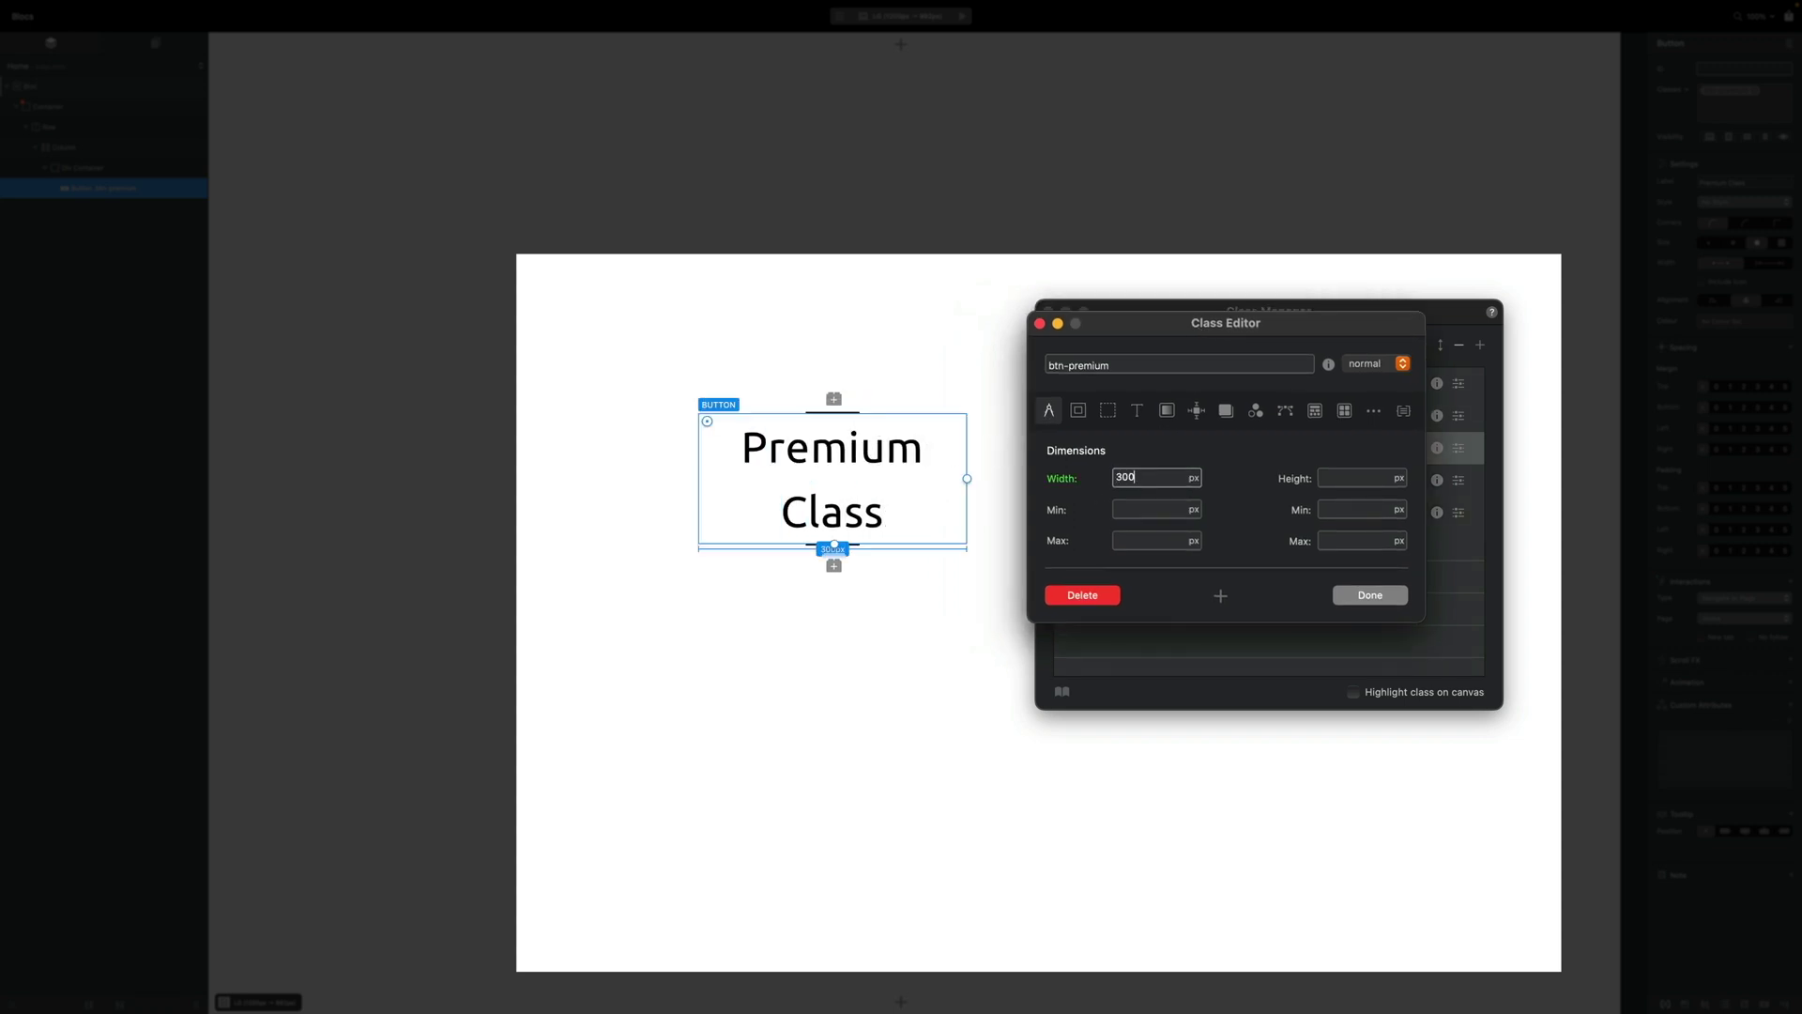
key("BackSpace")
key("BackSpace")
key("BackSpace")
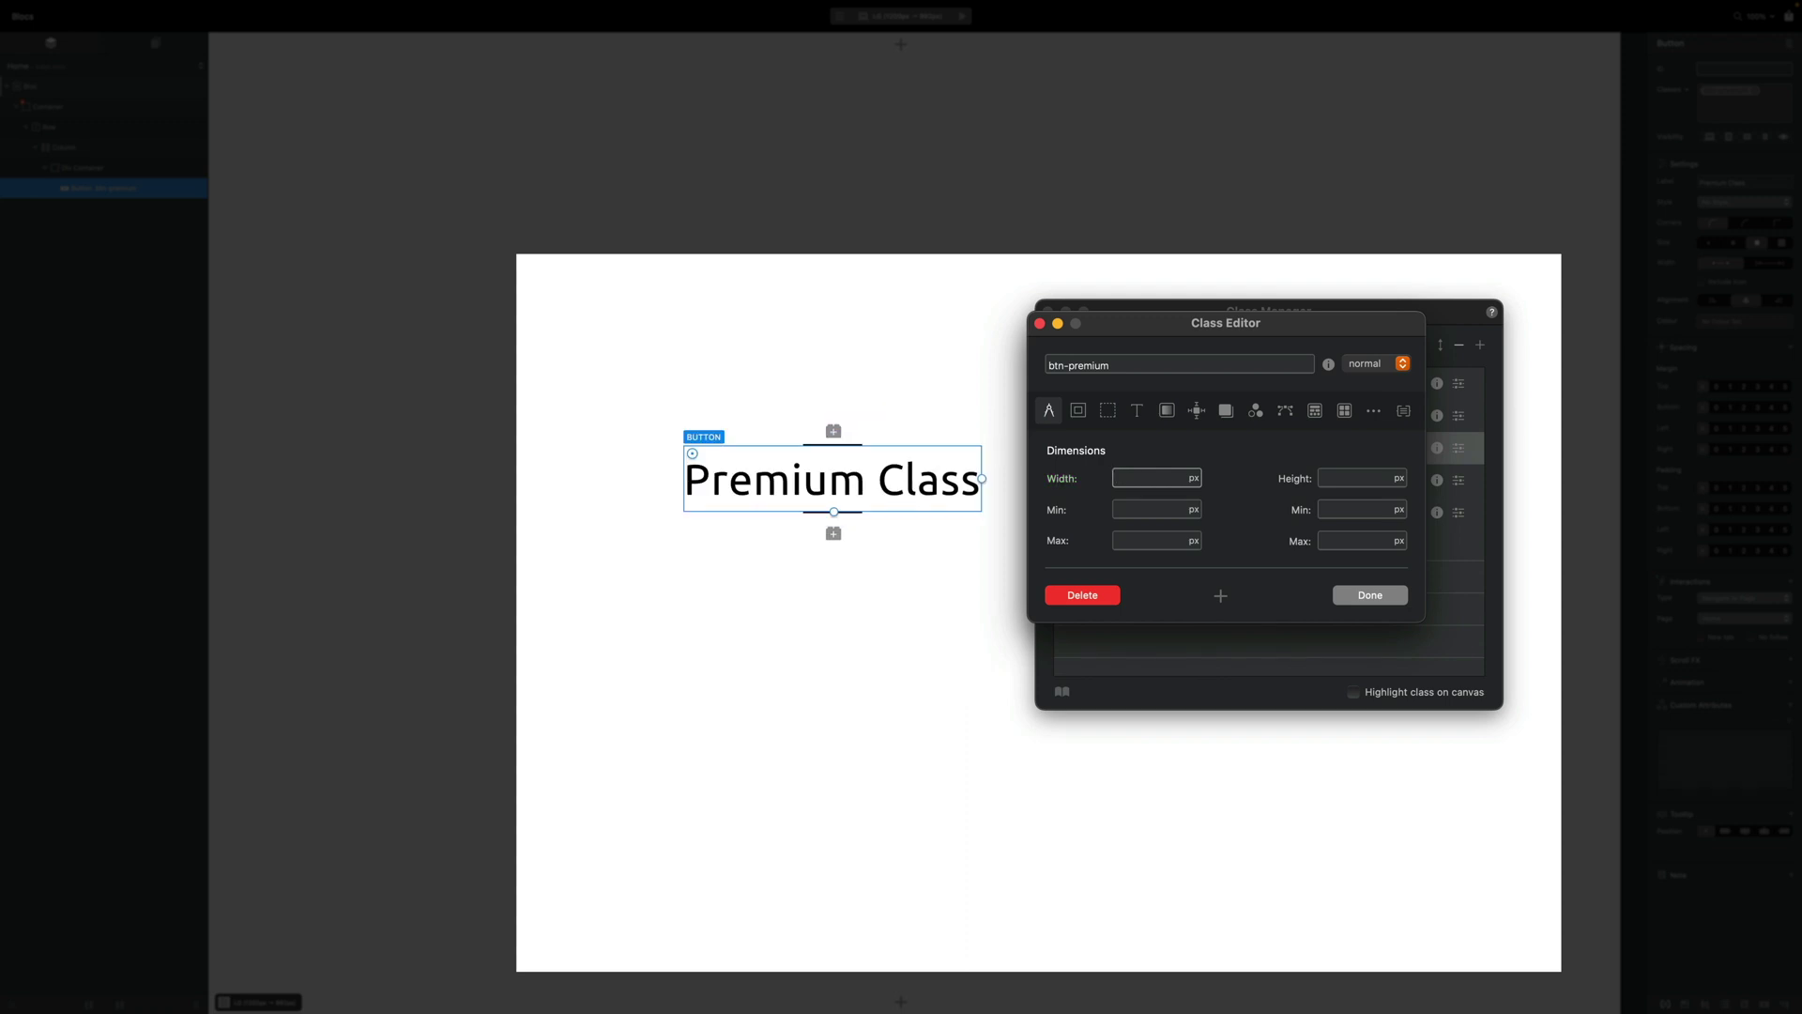
type("400")
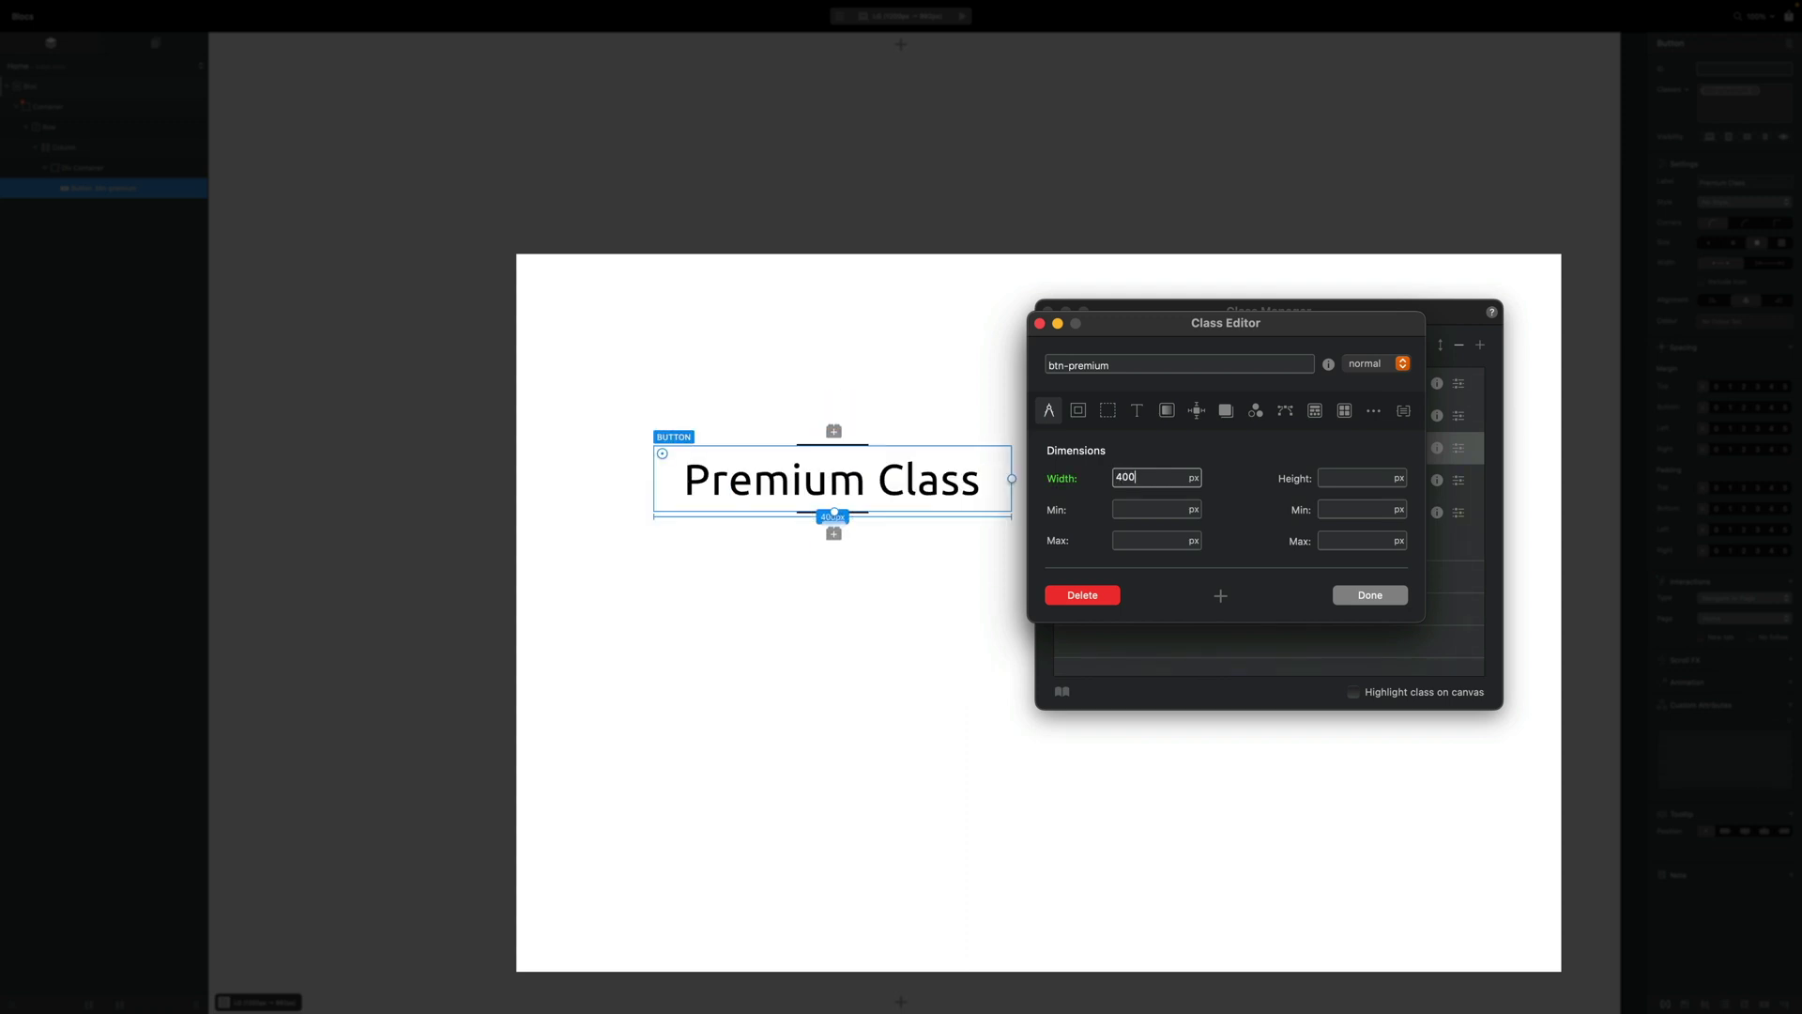
key("BackSpace")
key("BackSpace")
key("BackSpace")
type("350")
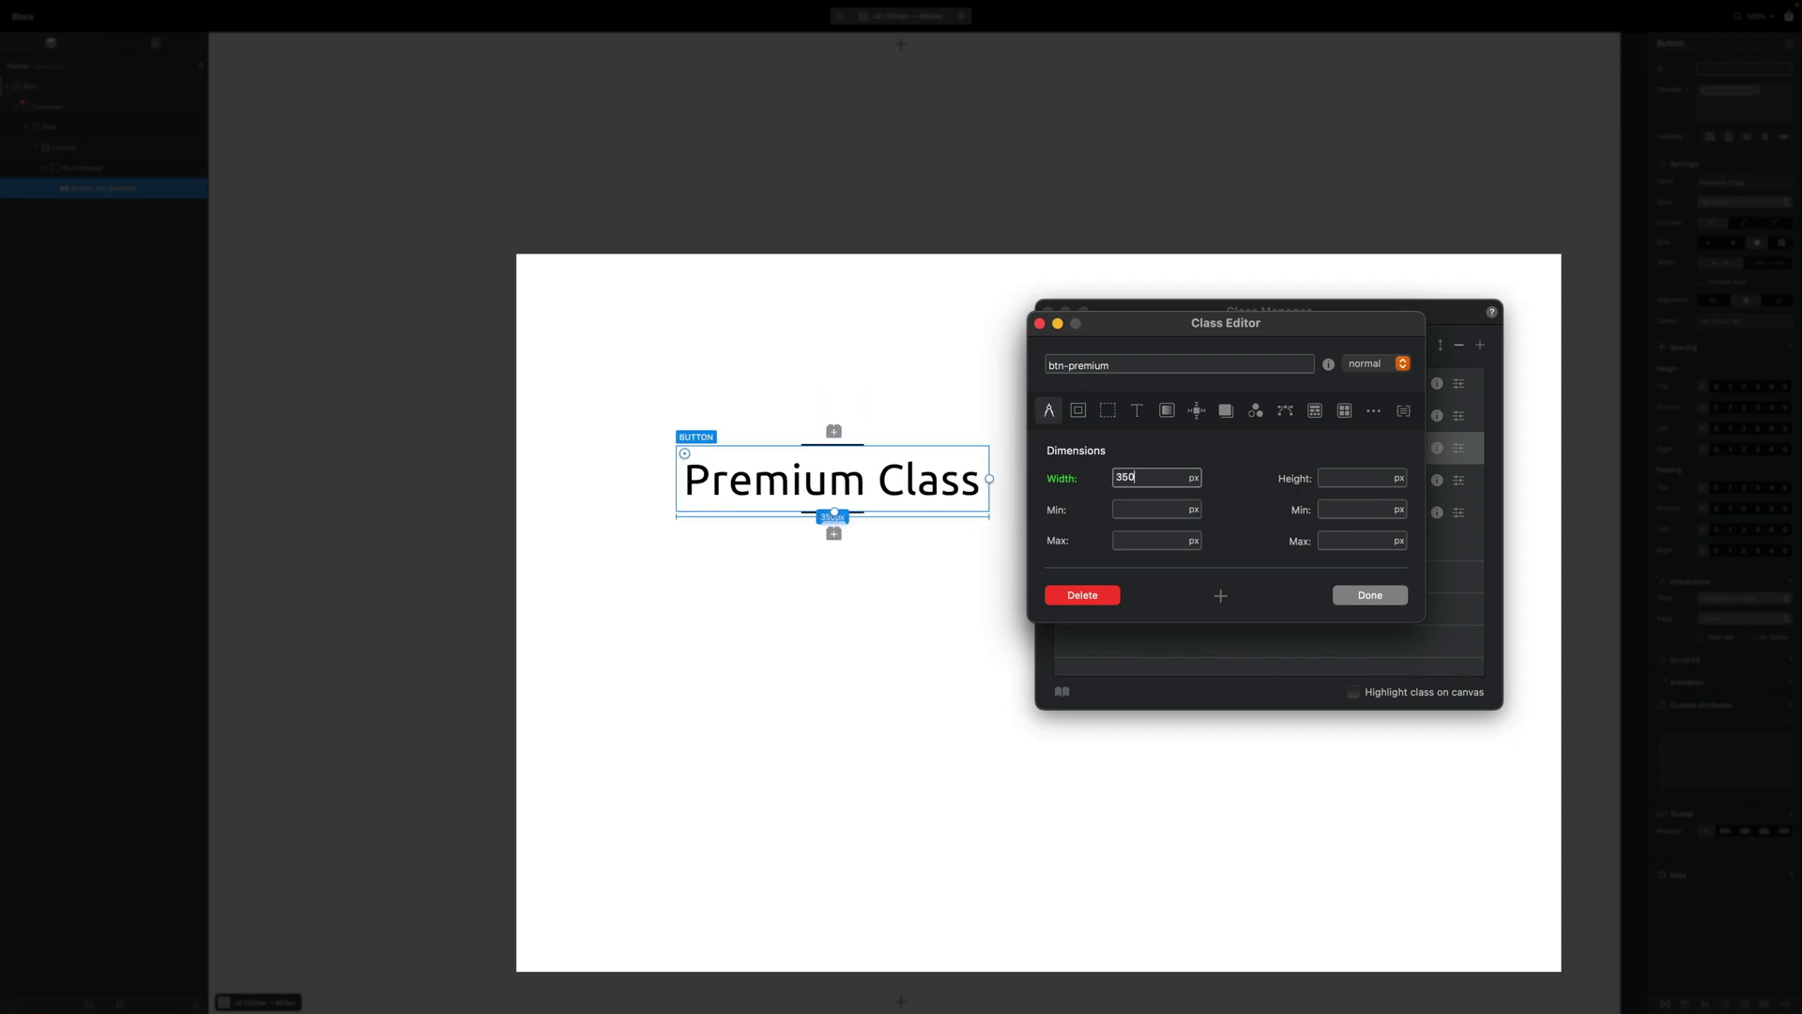
key("BackSpace")
key("BackSpace")
key("BackSpace")
type("380")
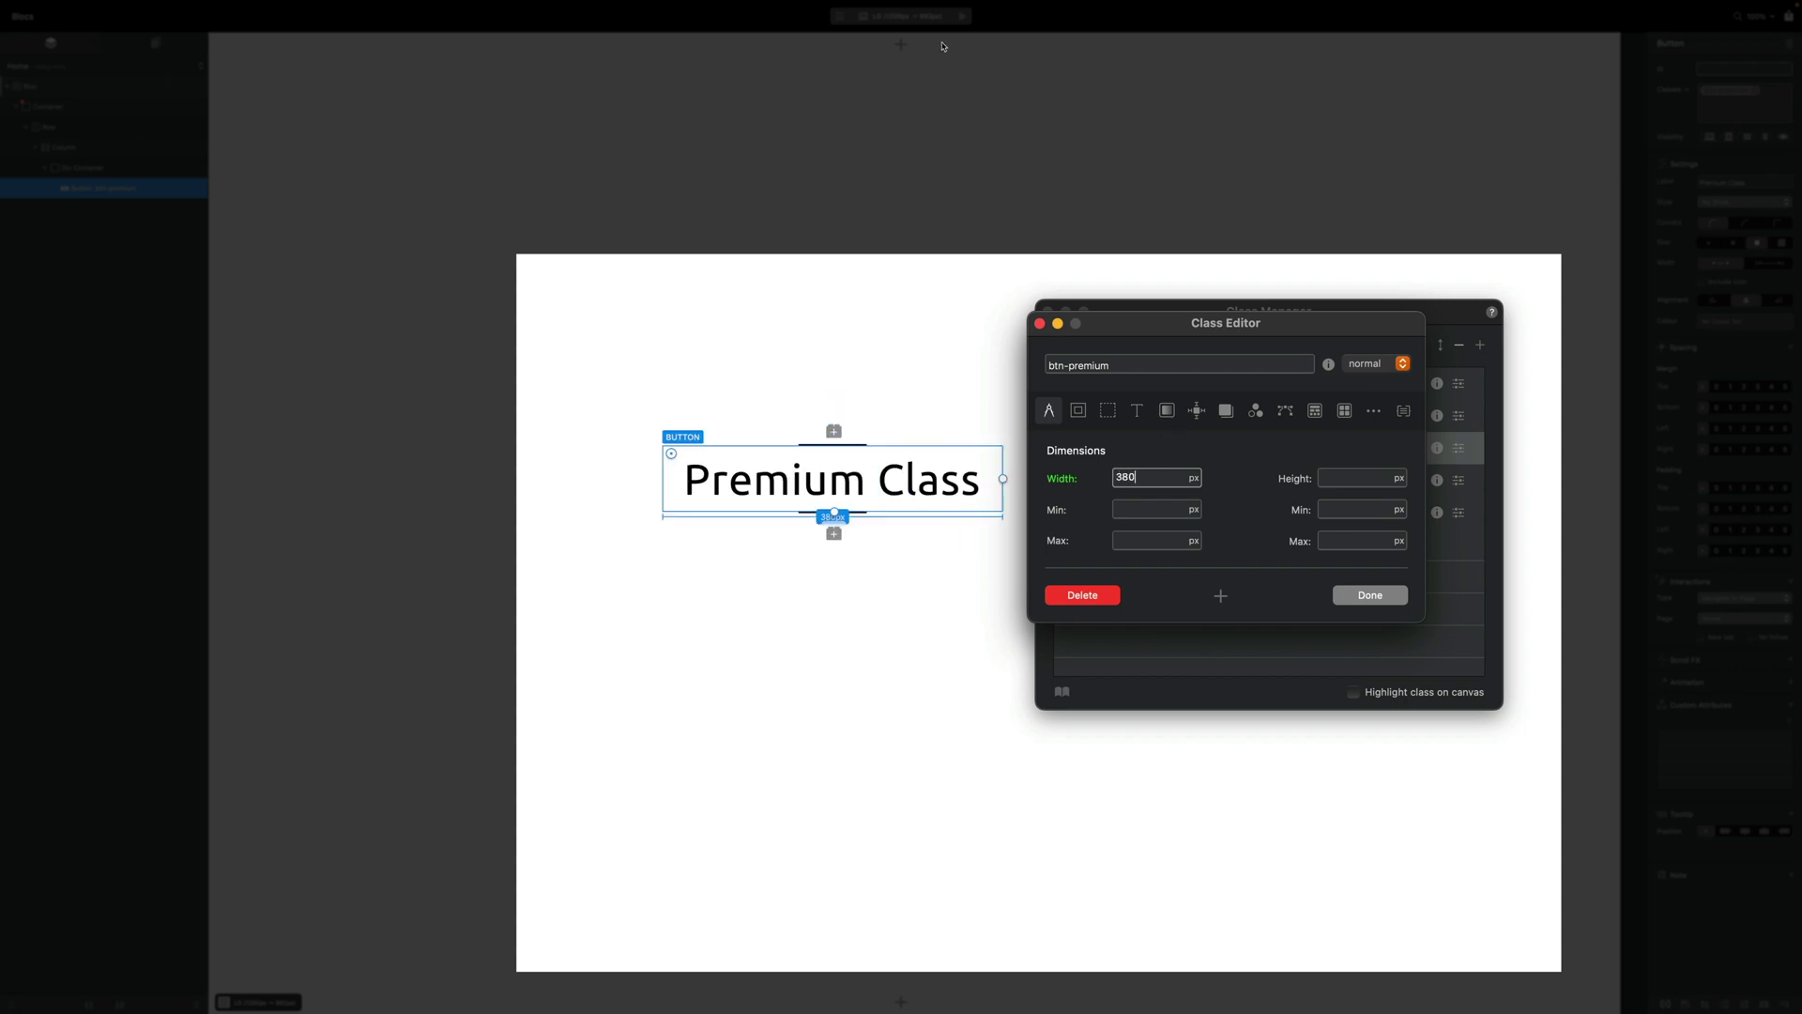
- Preview the 380 px button, then reopen the btn-premium class for editing
left_click(964, 16)
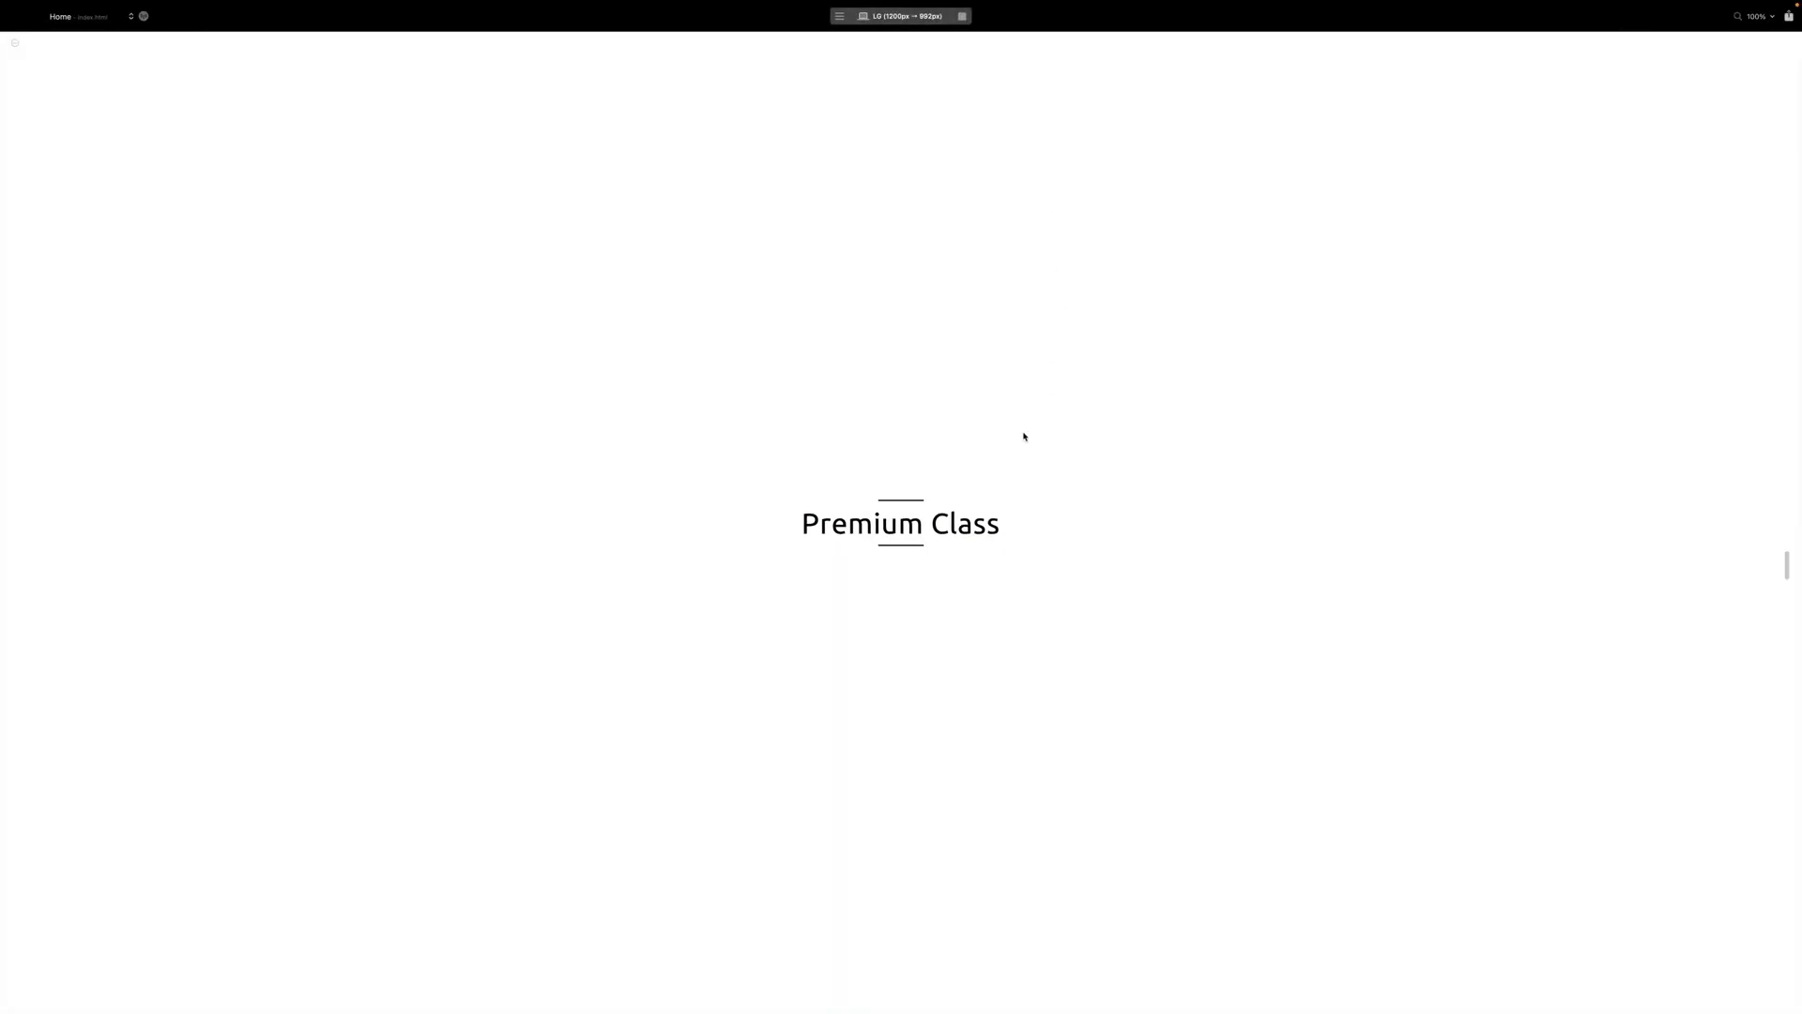
left_click(962, 16)
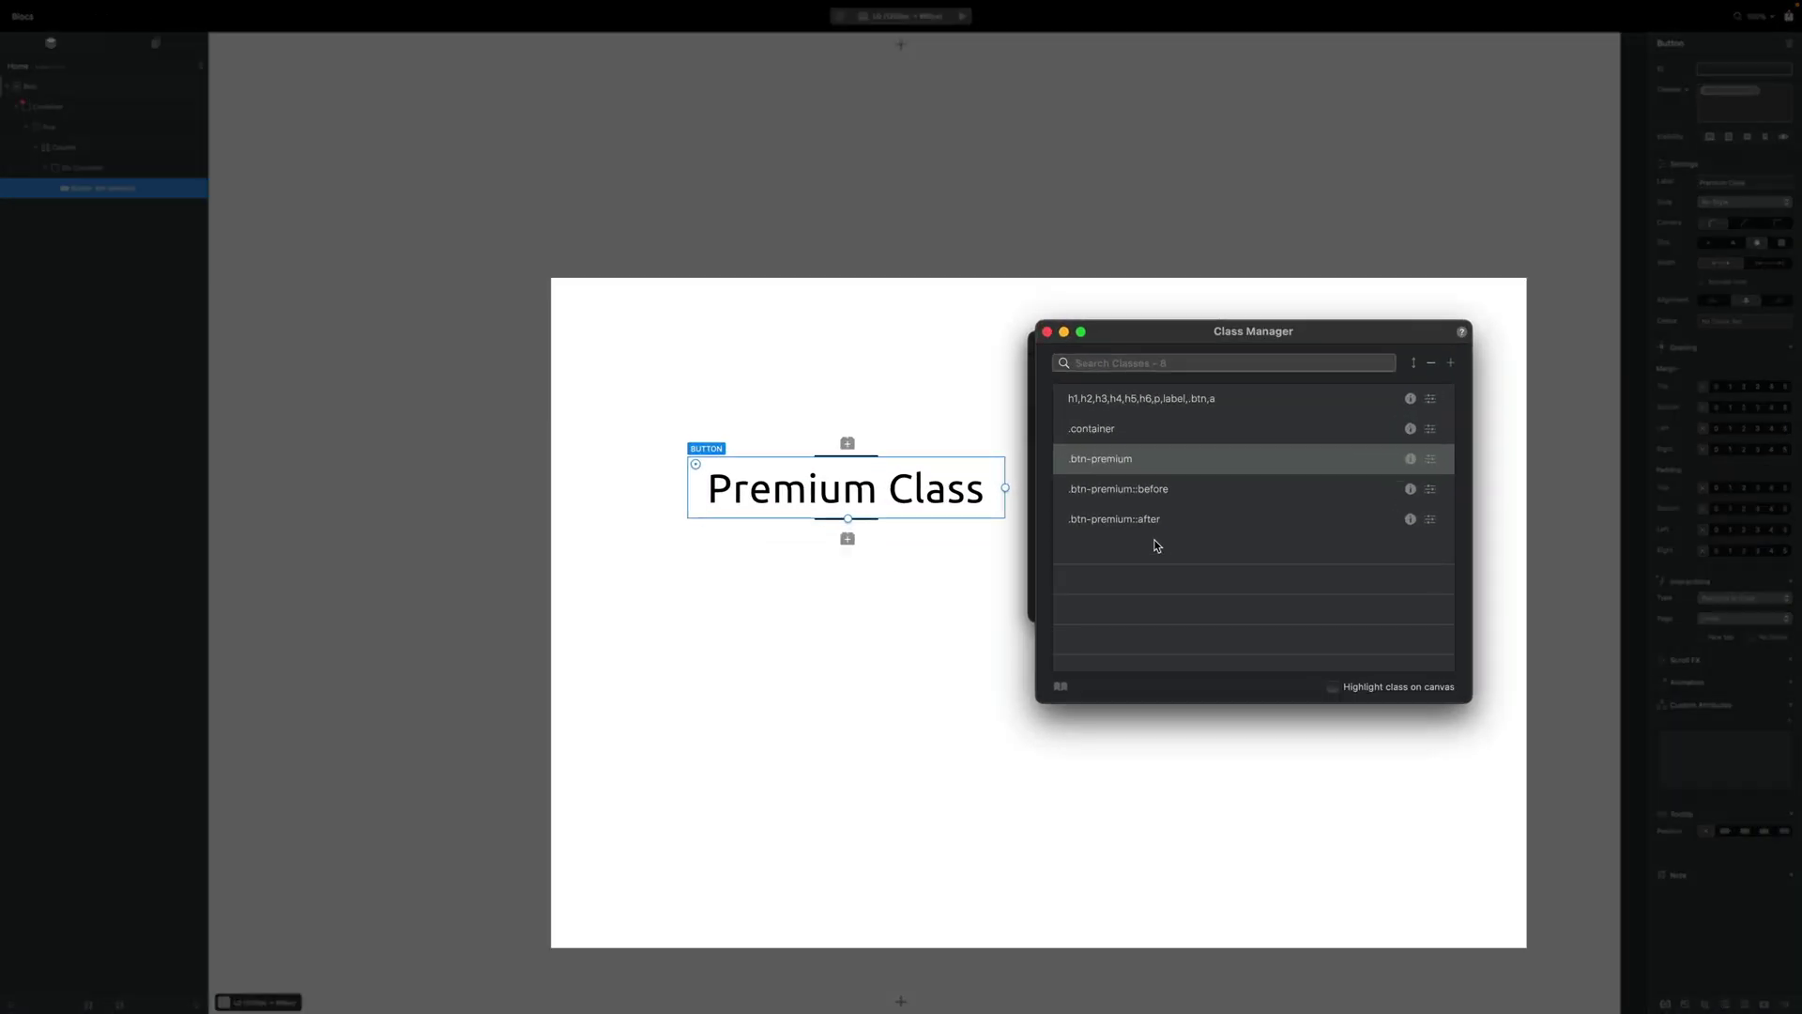
double_click(1127, 503)
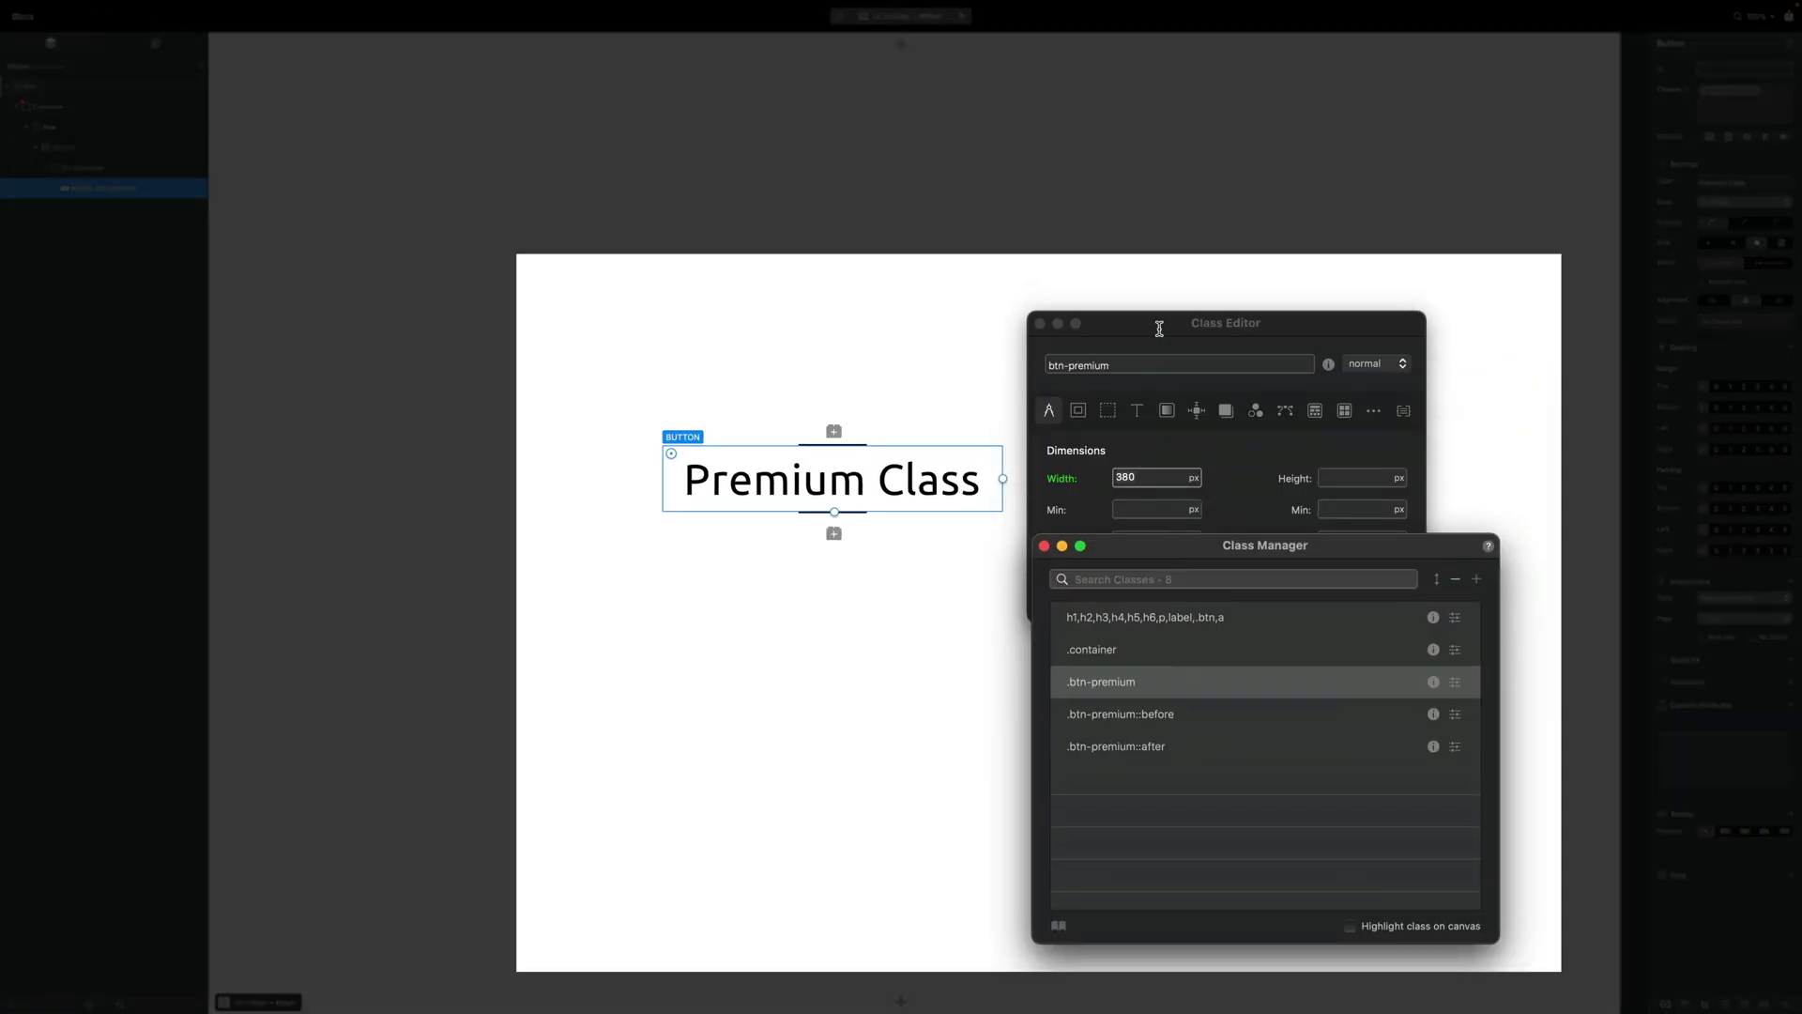
left_click(1159, 331)
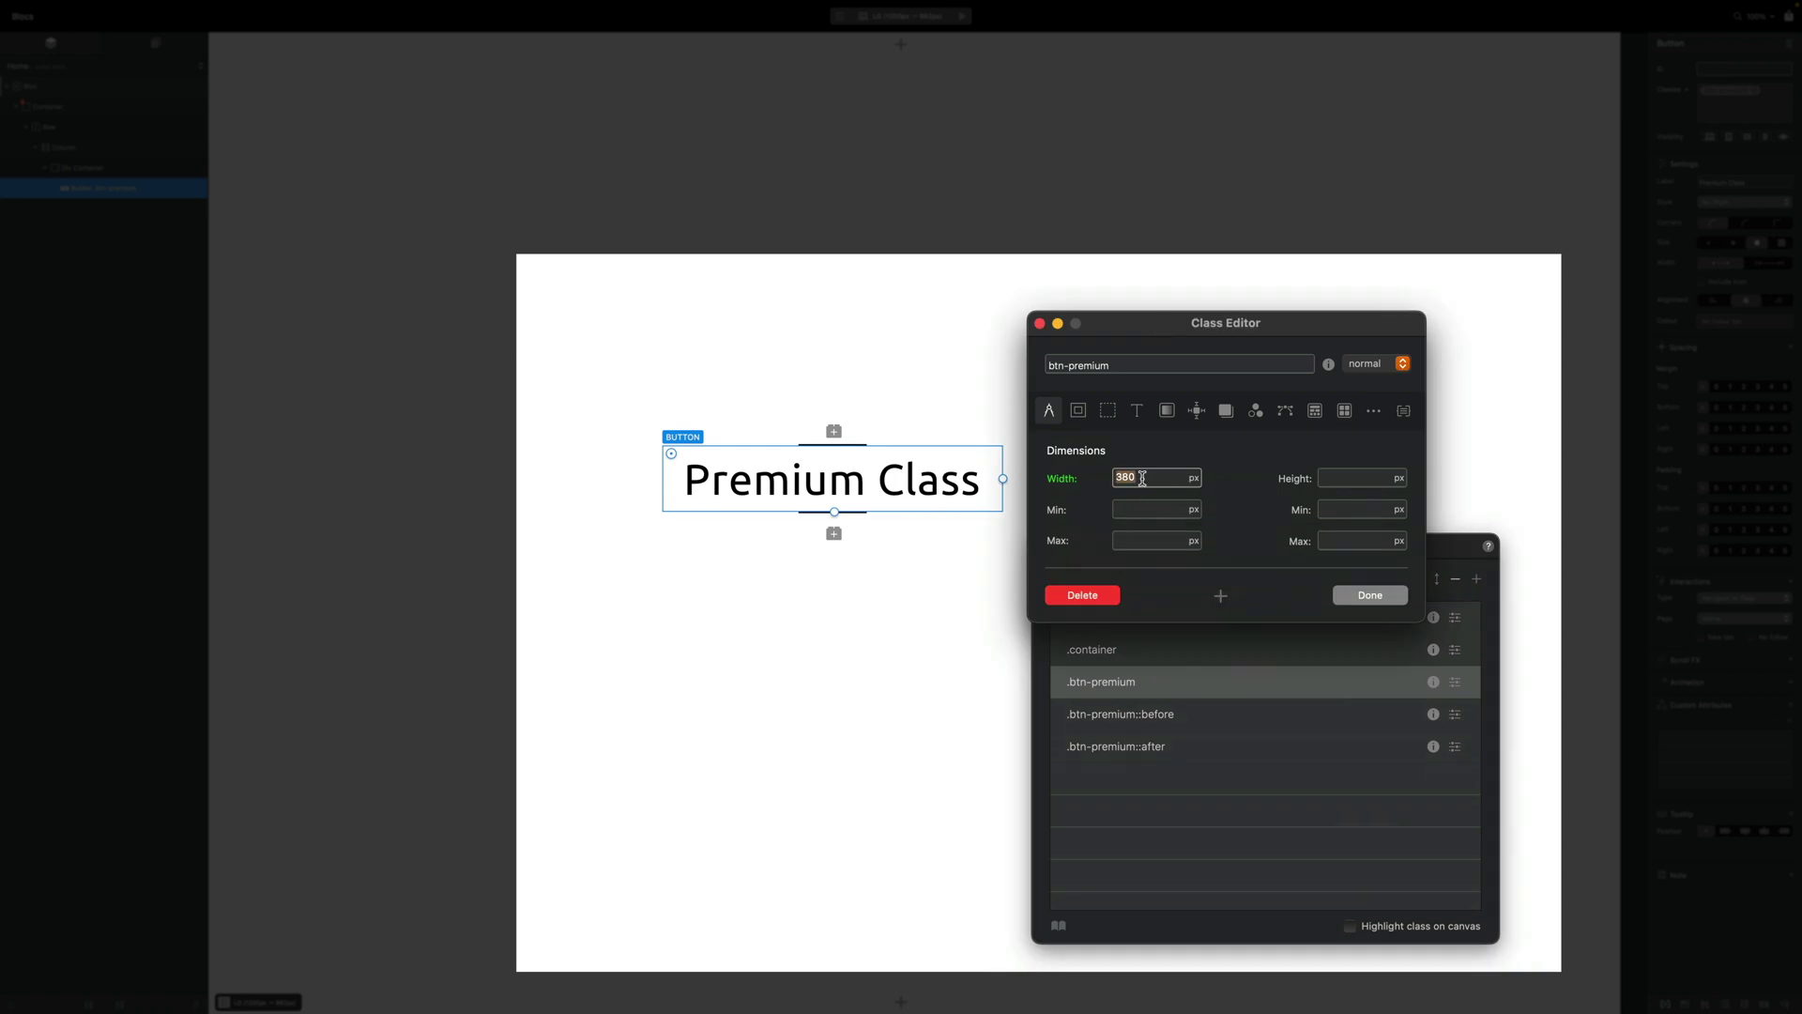